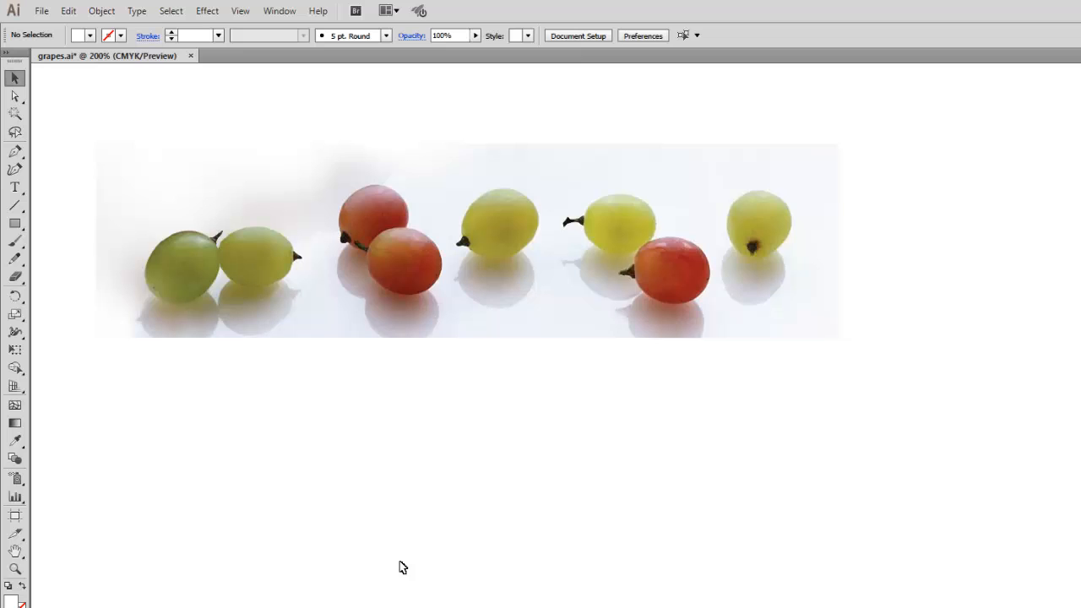
# Move the grape photo downward on the artboard and lock it in place
pyautogui.moveTo(464, 335); pyautogui.dragTo(469, 421)
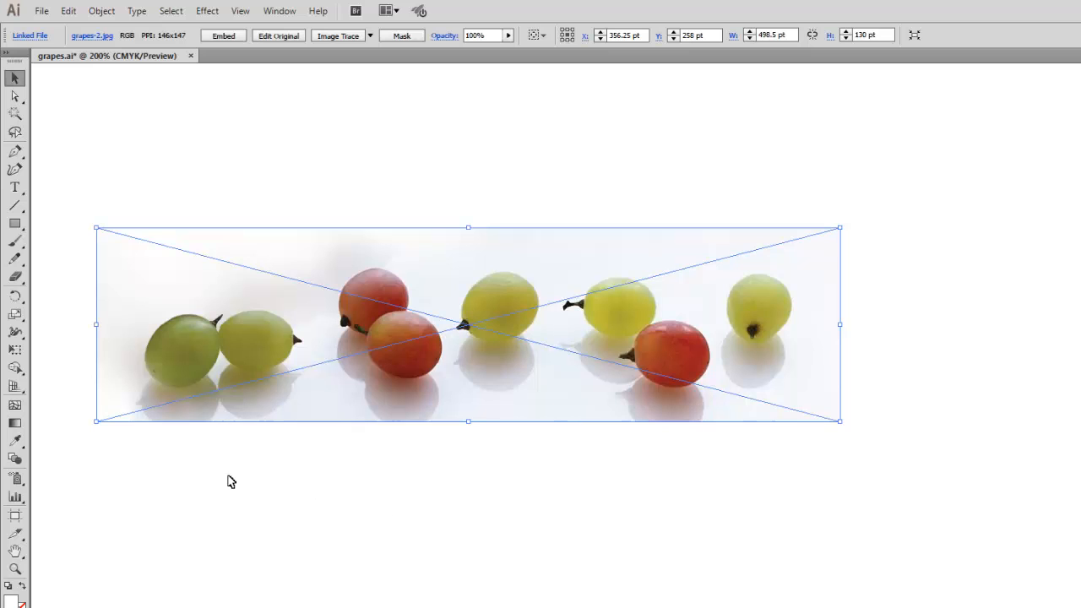
pyautogui.click(101, 11)
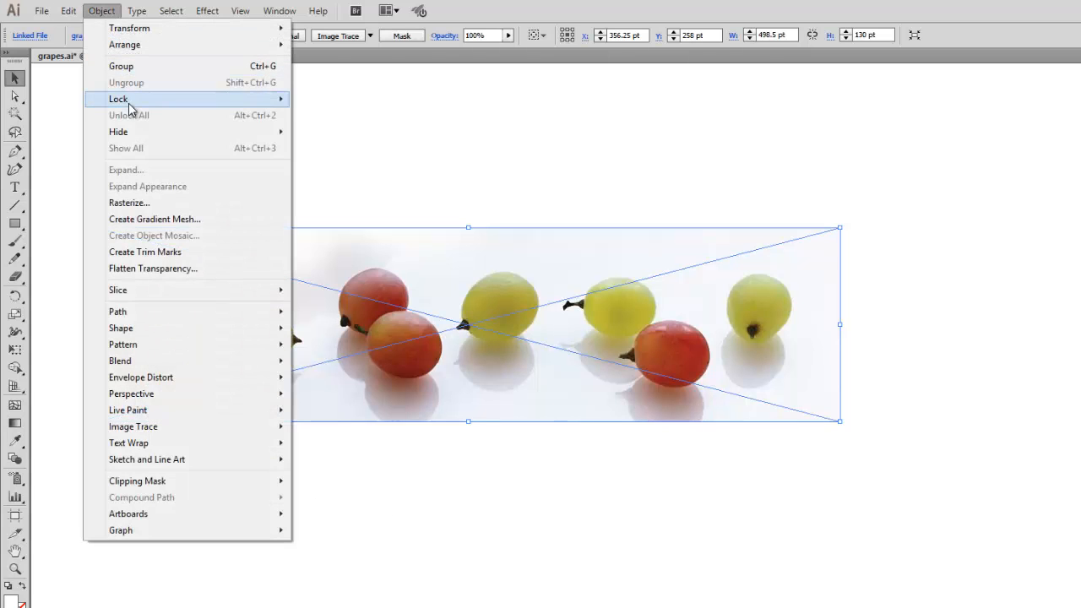
pyautogui.click(326, 97)
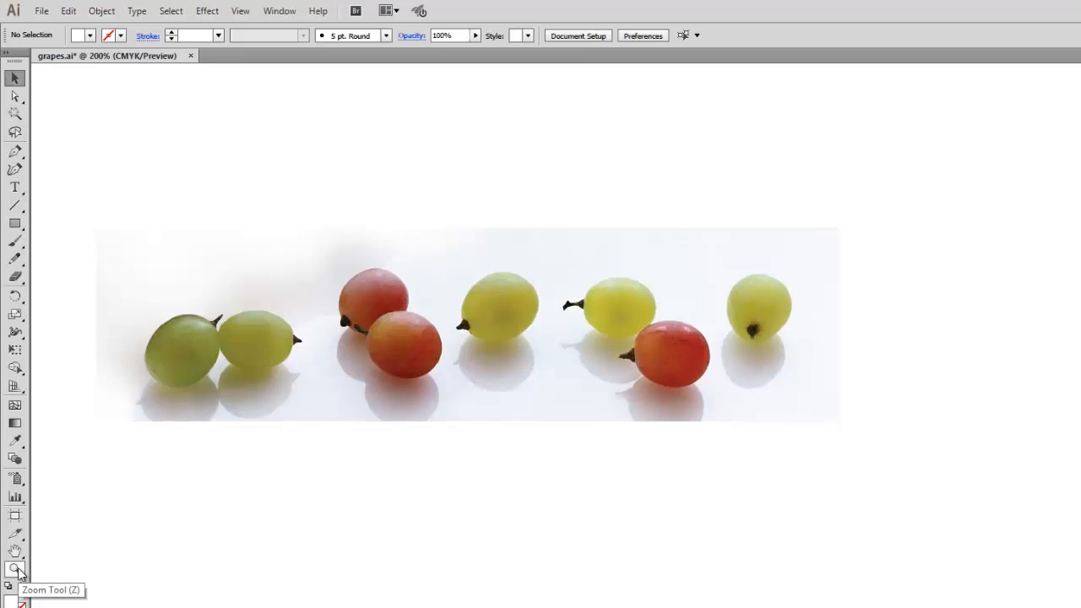
# Outline the grapes in the photo with fitted ellipses using no fill and a 1 pt black stroke, the first about 47 by 39 pt
pyautogui.moveTo(718, 427); pyautogui.dragTo(574, 313)
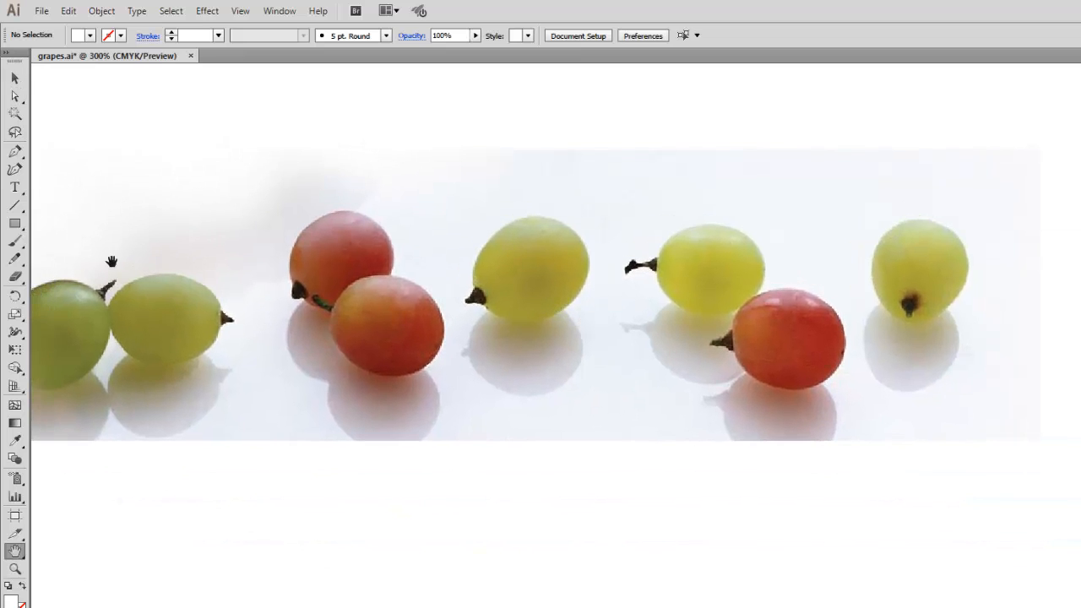
pyautogui.click(15, 223)
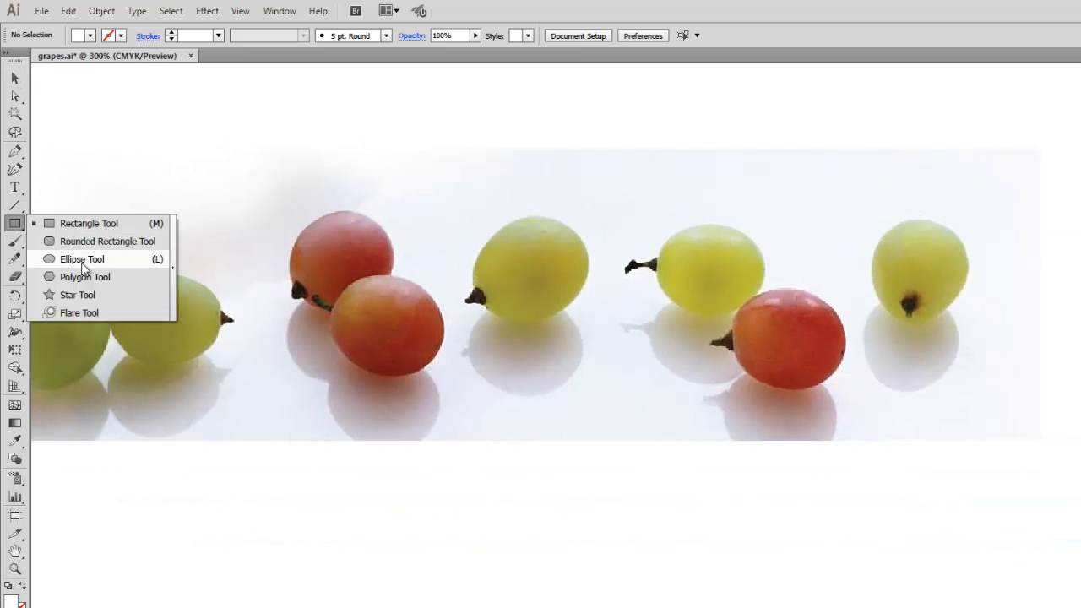
pyautogui.click(82, 259)
pyautogui.click(90, 36)
pyautogui.click(9, 62)
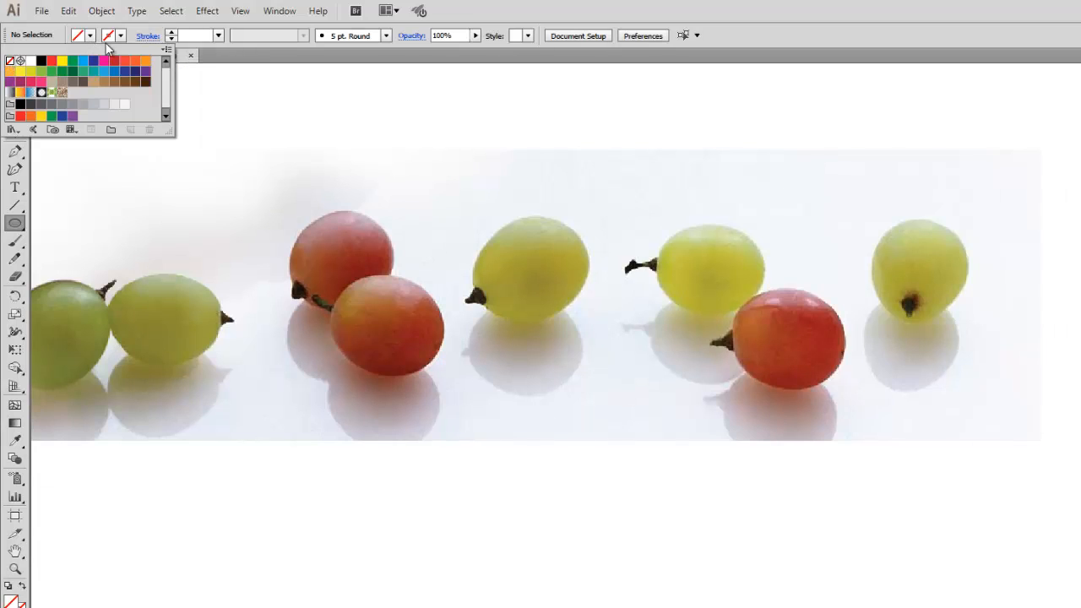
pyautogui.click(120, 35)
pyautogui.click(20, 105)
pyautogui.moveTo(667, 221); pyautogui.dragTo(773, 309)
pyautogui.click(15, 78)
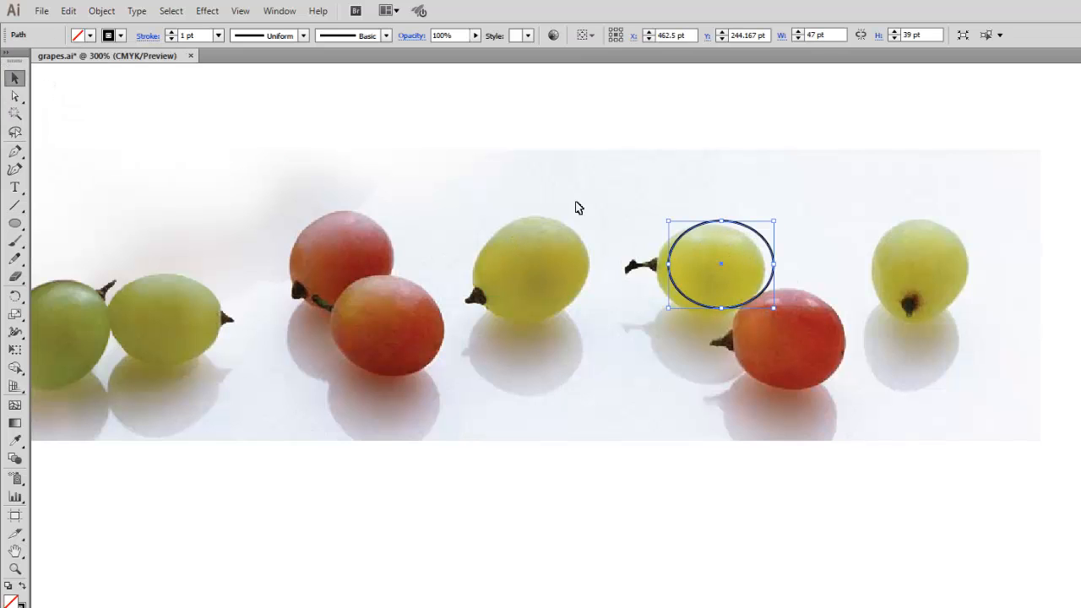
pyautogui.moveTo(751, 233); pyautogui.dragTo(850, 389)
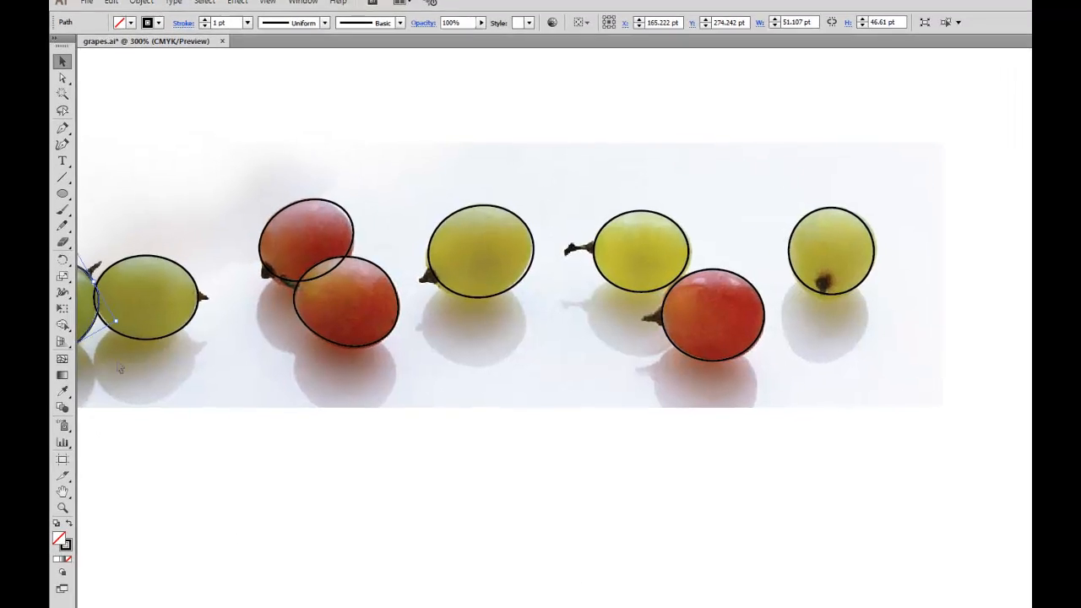
# Trace the grape stems freehand as closed outlines with the Pencil tool
pyautogui.press('n')
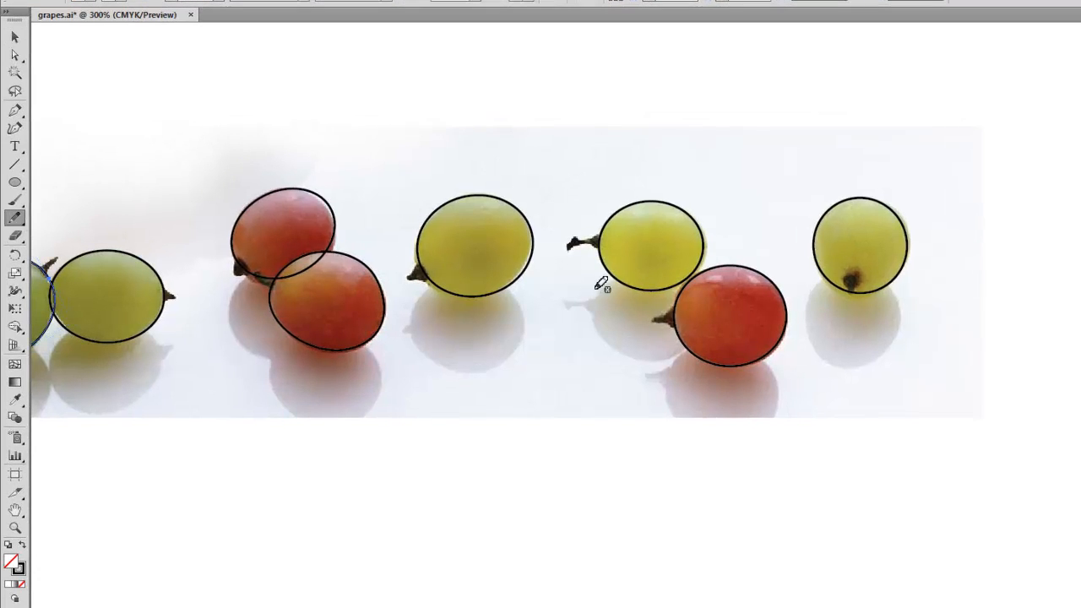
pyautogui.hotkey('ctrl', '+')
pyautogui.hotkey('ctrl', '+')
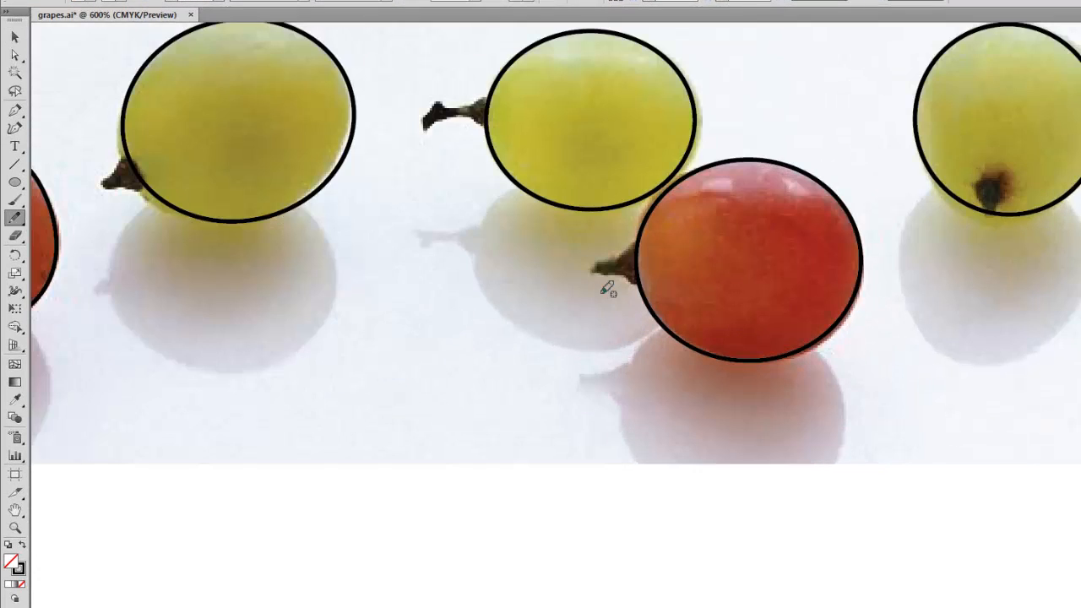
pyautogui.scroll(1, 588, 244)
pyautogui.moveTo(628, 290)
pyautogui.mouseDown()
pyautogui.moveTo(598, 303)
pyautogui.moveTo(645, 309)
pyautogui.moveTo(639, 284)
pyautogui.moveTo(629, 288)
pyautogui.mouseUp()
pyautogui.moveTo(486, 124)
pyautogui.mouseDown()
pyautogui.moveTo(445, 141)
pyautogui.moveTo(436, 129)
pyautogui.moveTo(426, 157)
pyautogui.moveTo(493, 154)
pyautogui.moveTo(486, 128)
pyautogui.mouseUp()
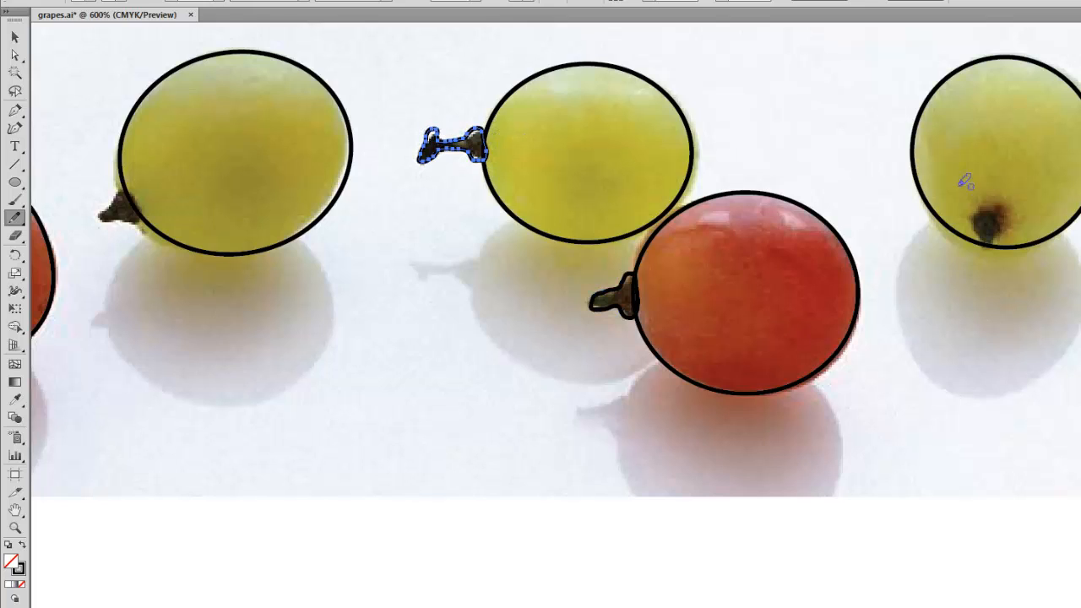
pyautogui.moveTo(995, 207)
pyautogui.mouseDown()
pyautogui.moveTo(982, 221)
pyautogui.moveTo(992, 241)
pyautogui.moveTo(997, 208)
pyautogui.mouseUp()
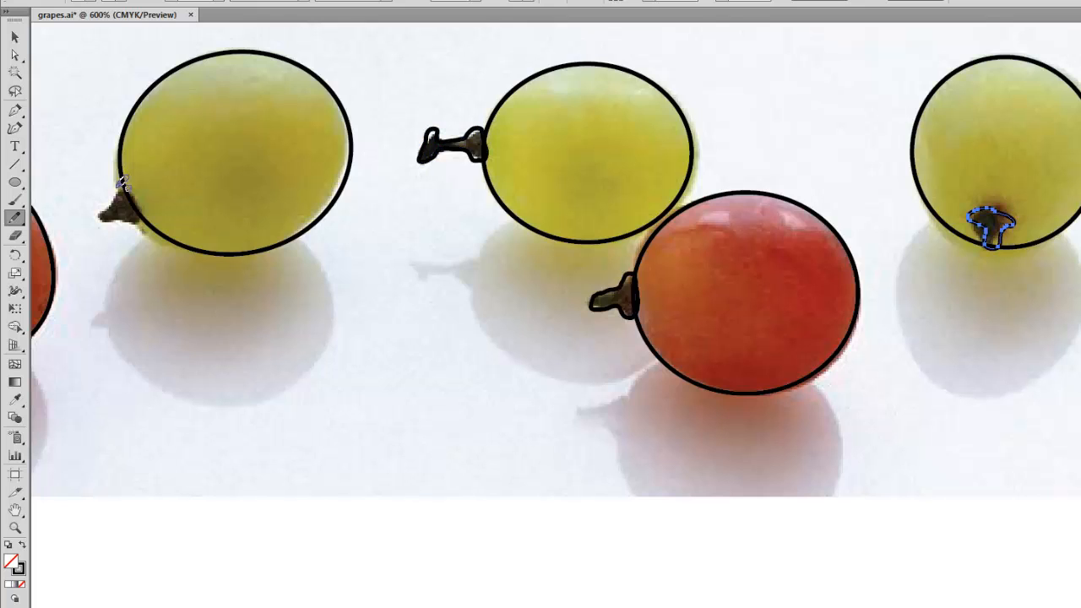
pyautogui.moveTo(123, 192)
pyautogui.mouseDown()
pyautogui.moveTo(103, 211)
pyautogui.moveTo(118, 217)
pyautogui.moveTo(144, 196)
pyautogui.mouseUp()
pyautogui.moveTo(129, 188); pyautogui.dragTo(123, 193)
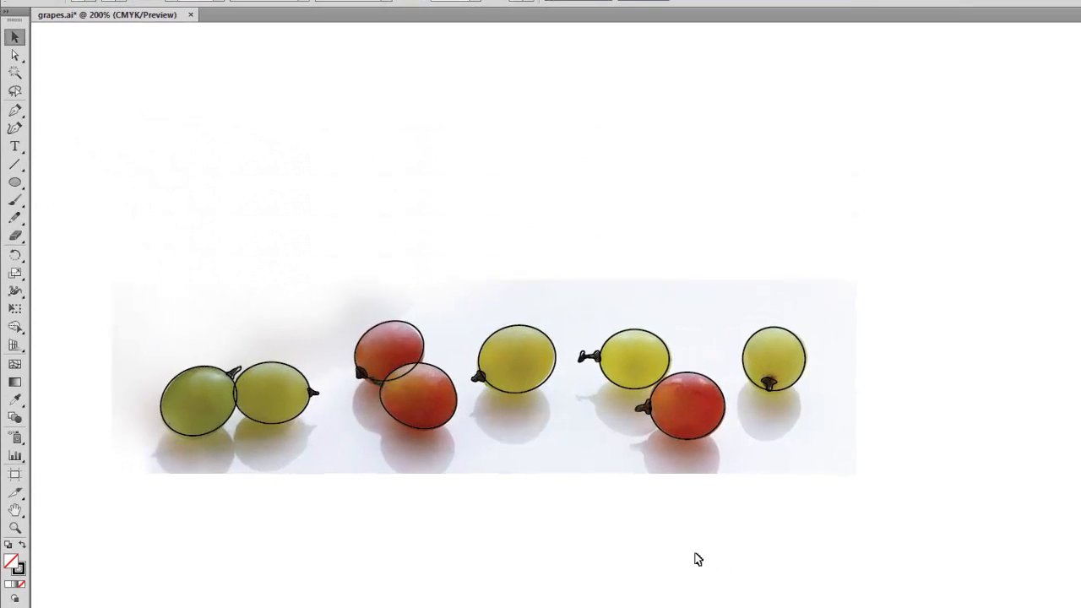
# Move the photo above the outlines and fill the five green grape ellipses with the colour sampled from the photo's rightmost grape
pyautogui.moveTo(575, 478)
pyautogui.mouseDown()
pyautogui.moveTo(572, 270)
pyautogui.moveTo(572, 281)
pyautogui.mouseUp()
pyautogui.moveTo(169, 471); pyautogui.dragTo(309, 409)
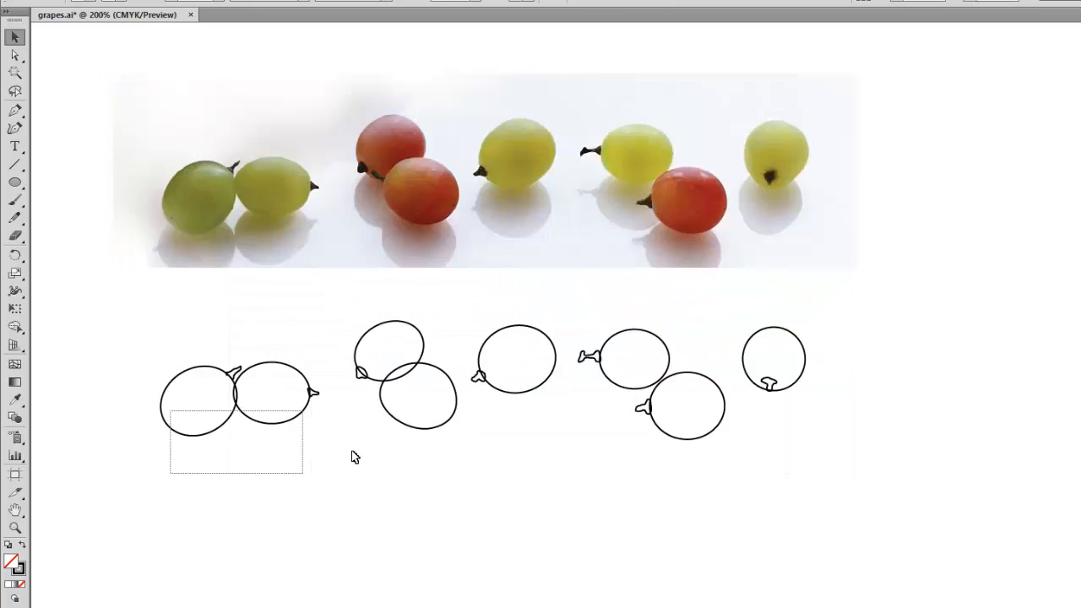
pyautogui.moveTo(516, 310); pyautogui.dragTo(535, 333)
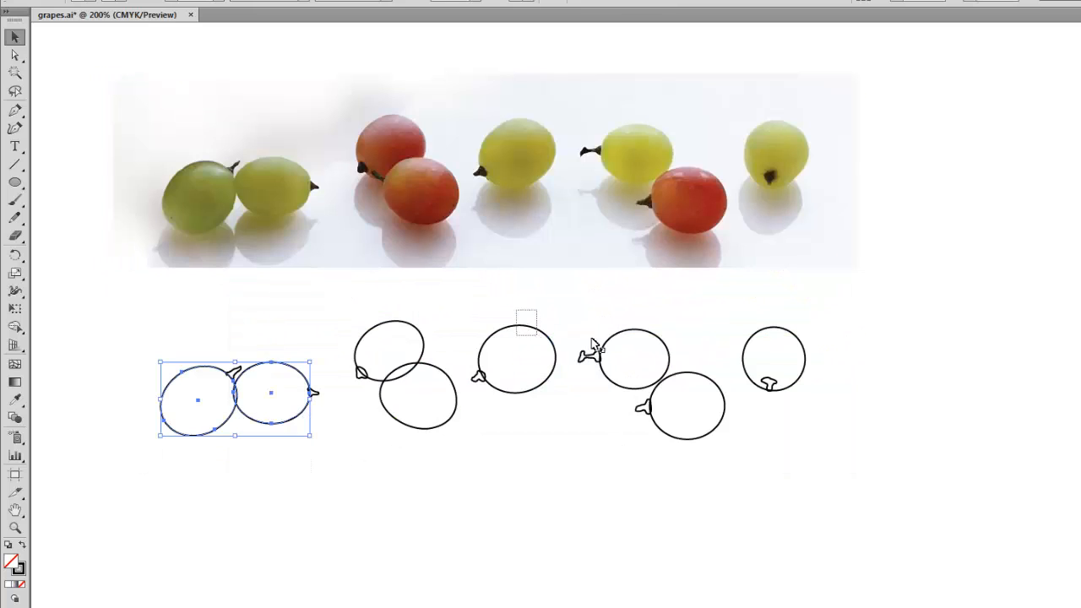
pyautogui.keyDown('shift'); pyautogui.click(601, 346); pyautogui.keyUp('shift')
pyautogui.keyDown('shift'); pyautogui.click(748, 342); pyautogui.keyUp('shift')
pyautogui.click(14, 399)
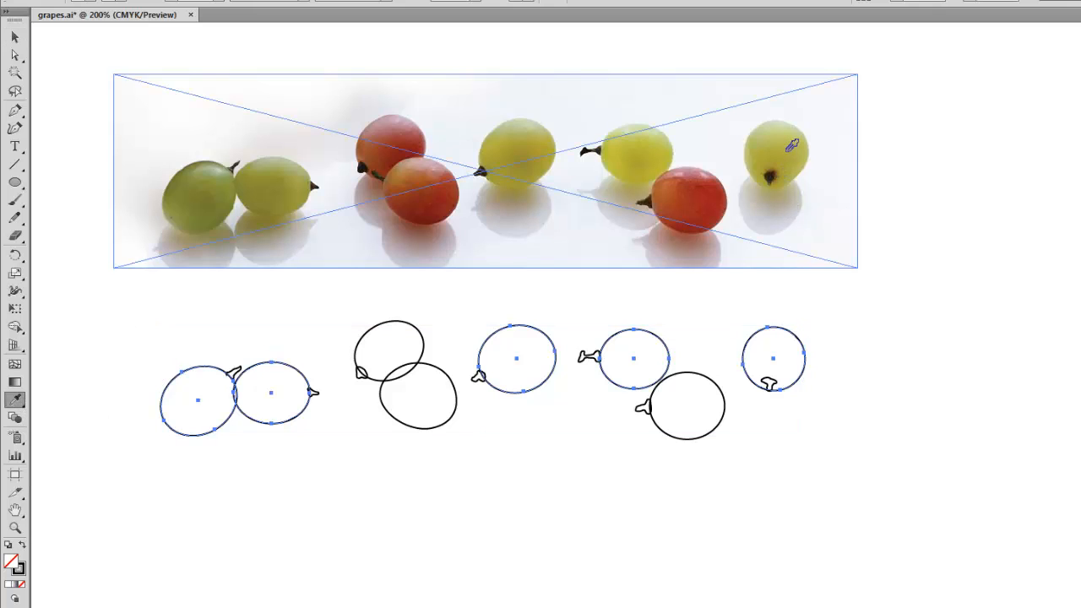
pyautogui.click(787, 150)
# Fill the three red grape ellipses with red sampled from the red grapes in the photo
pyautogui.click(15, 36)
pyautogui.click(430, 428)
pyautogui.moveTo(682, 479); pyautogui.dragTo(701, 436)
pyautogui.click(14, 399)
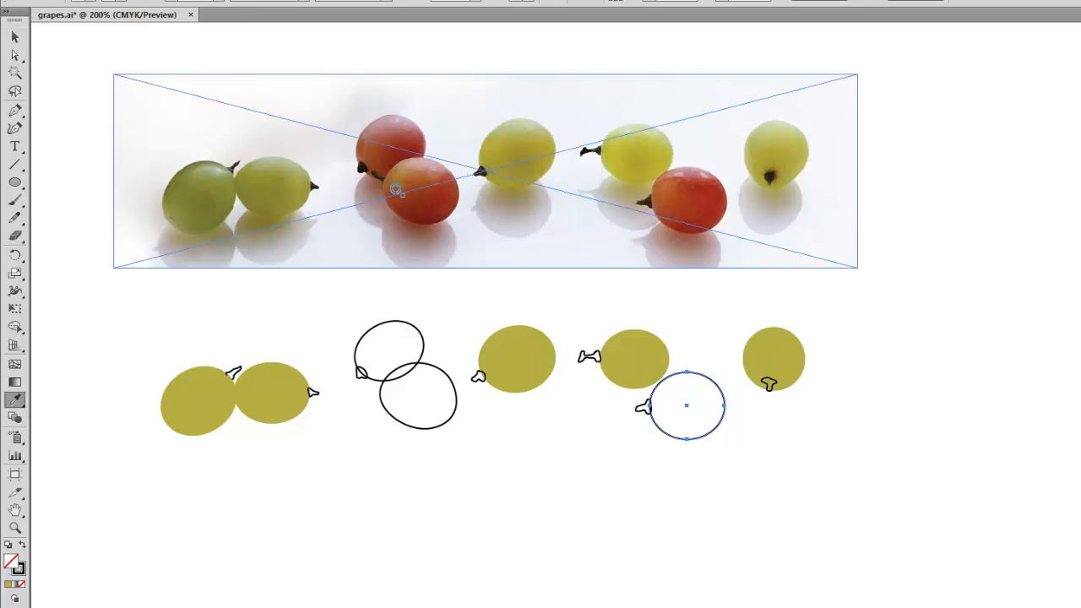
pyautogui.click(413, 181)
pyautogui.click(672, 201)
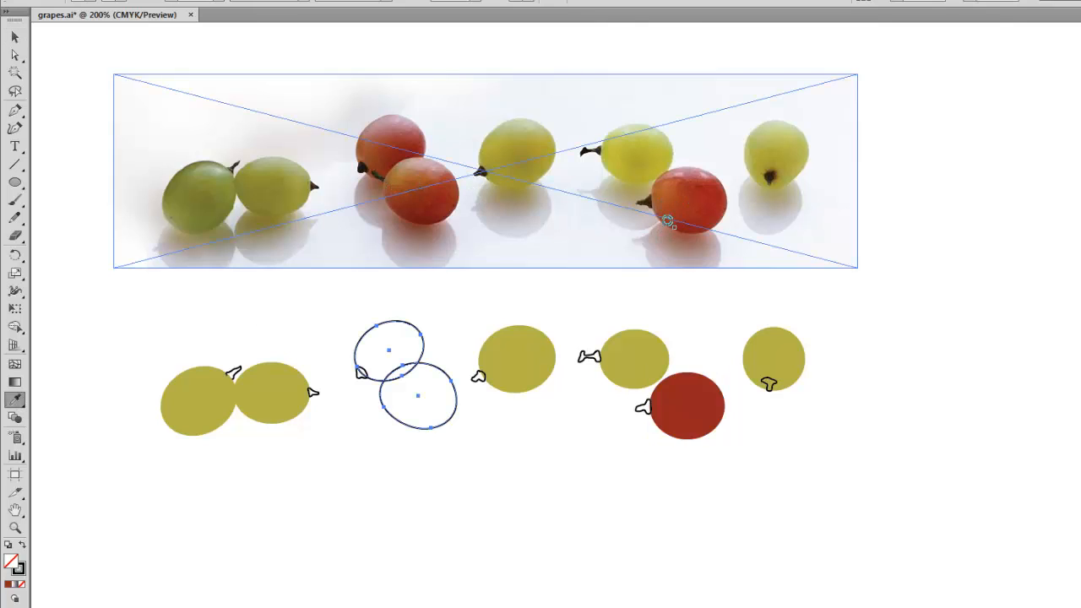
pyautogui.click(665, 222)
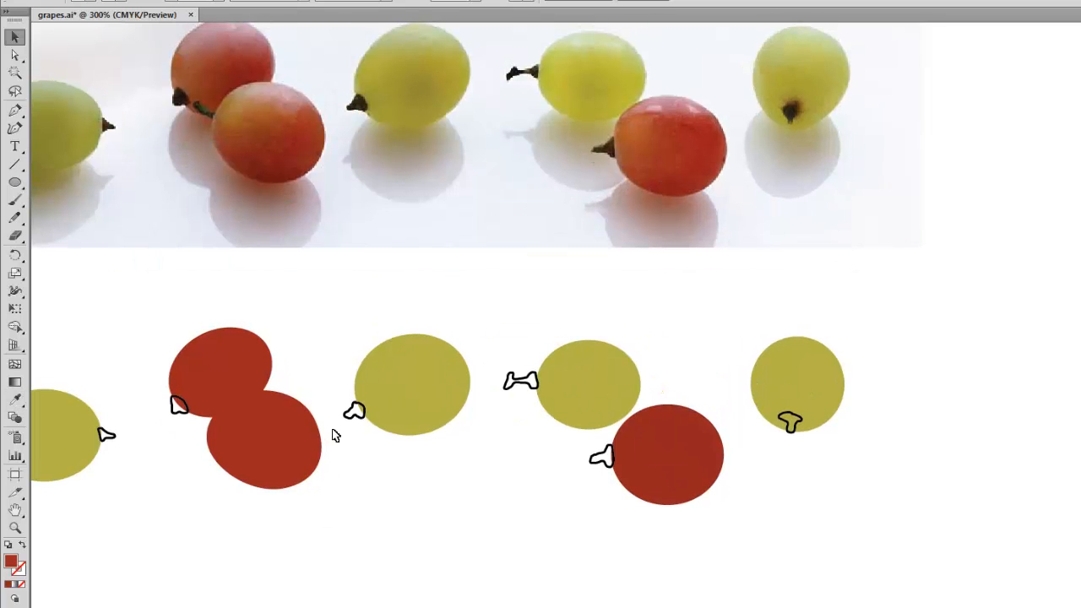
# Fill six of the stem outlines with the dark brown sampled from the middle green grape's stem in the photo
pyautogui.click(355, 410)
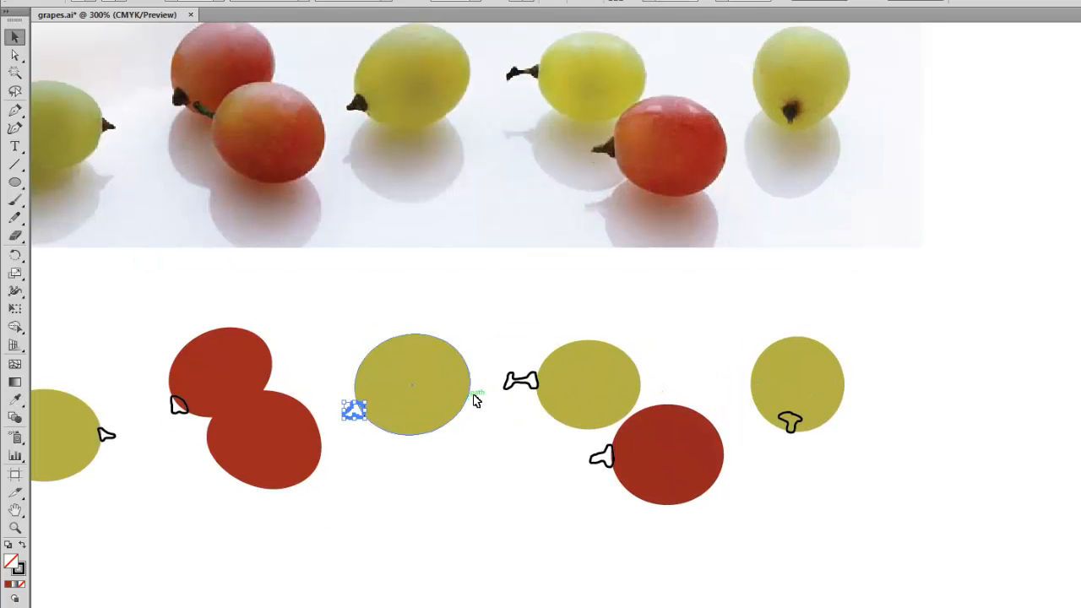
pyautogui.keyDown('shift'); pyautogui.click(517, 381); pyautogui.keyUp('shift')
pyautogui.keyDown('shift'); pyautogui.click(602, 457); pyautogui.keyUp('shift')
pyautogui.keyDown('shift'); pyautogui.click(789, 420); pyautogui.keyUp('shift')
pyautogui.keyDown('shift'); pyautogui.click(106, 434); pyautogui.keyUp('shift')
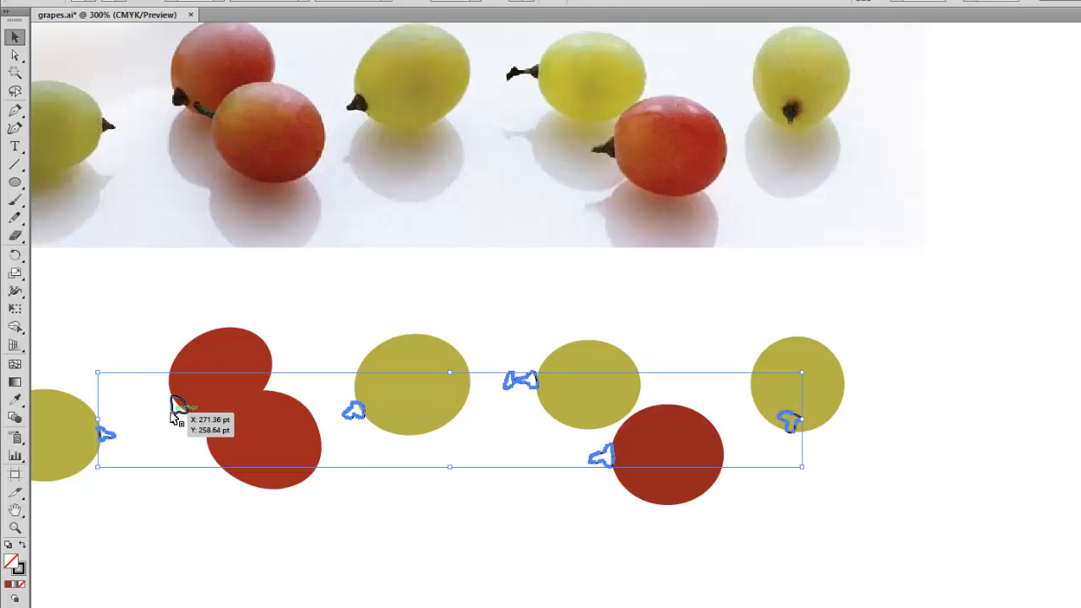
pyautogui.keyDown('shift'); pyautogui.click(179, 405); pyautogui.keyUp('shift')
pyautogui.click(15, 398)
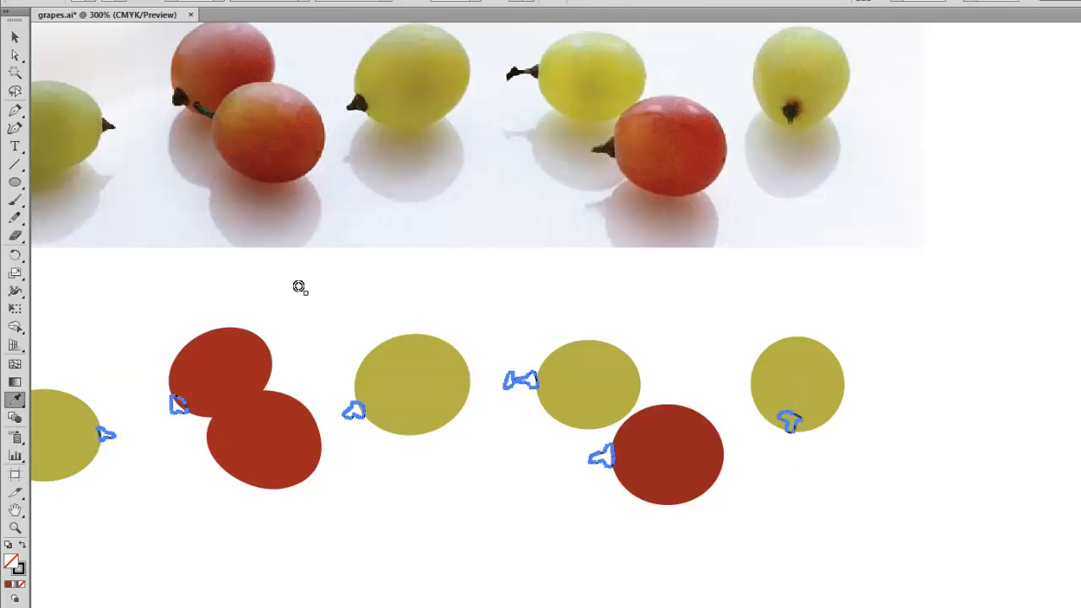
pyautogui.click(357, 103)
pyautogui.press('v')
pyautogui.click(1011, 488)
# Display the Color panel with its CMYK sliders
pyautogui.moveTo(922, 330); pyautogui.dragTo(914, 361)
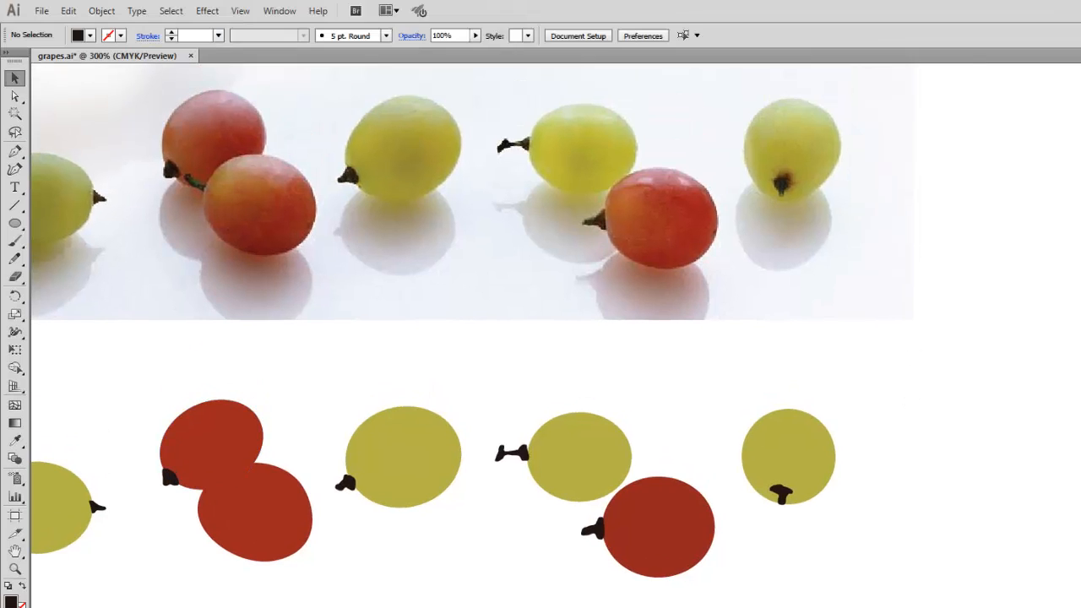
pyautogui.click(16, 406)
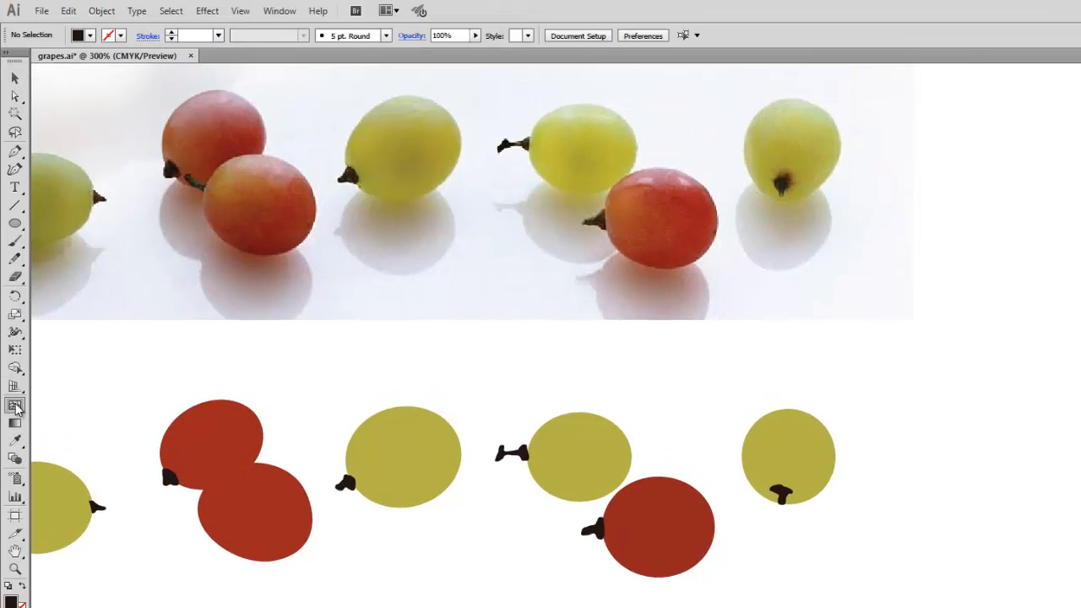
pyautogui.click(138, 176)
pyautogui.click(279, 11)
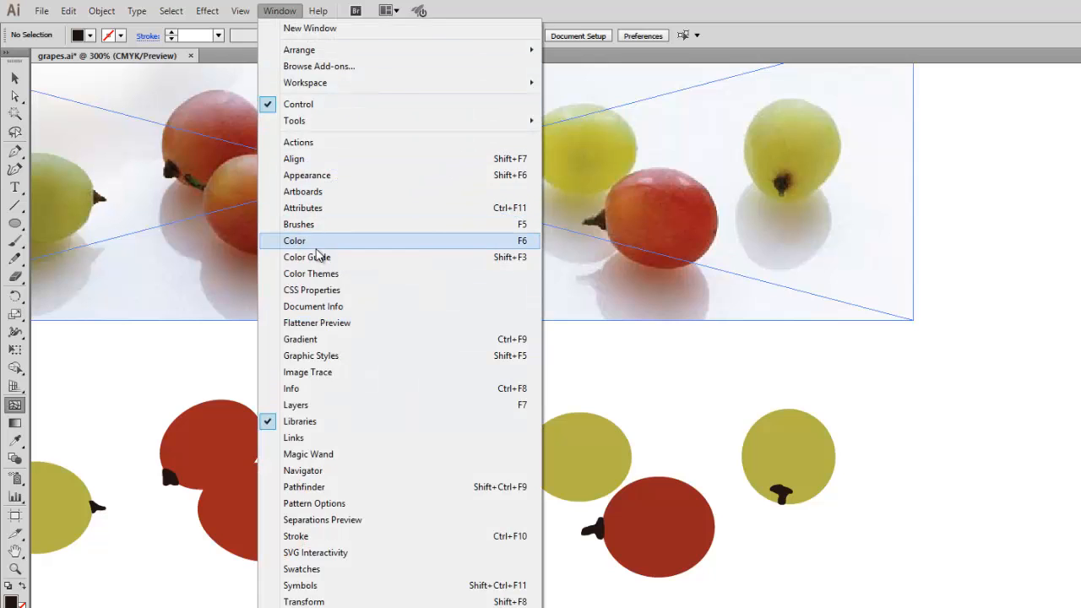
pyautogui.click(314, 242)
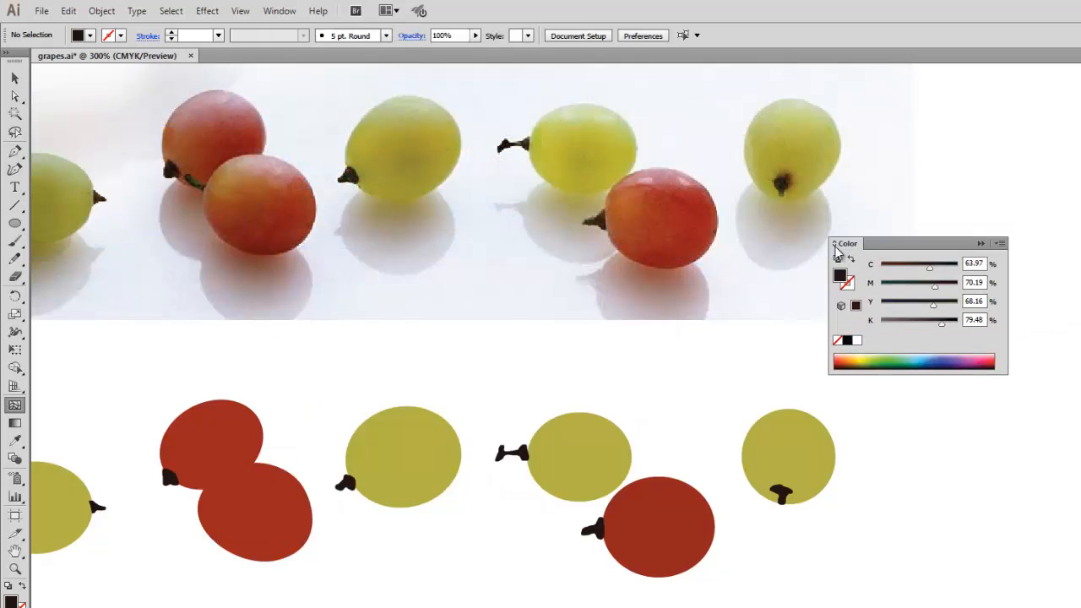
# Add a gradient mesh point just below the centre of the green grape beside the rightmost red one
pyautogui.press('v')
pyautogui.click(604, 456)
pyautogui.press('u')
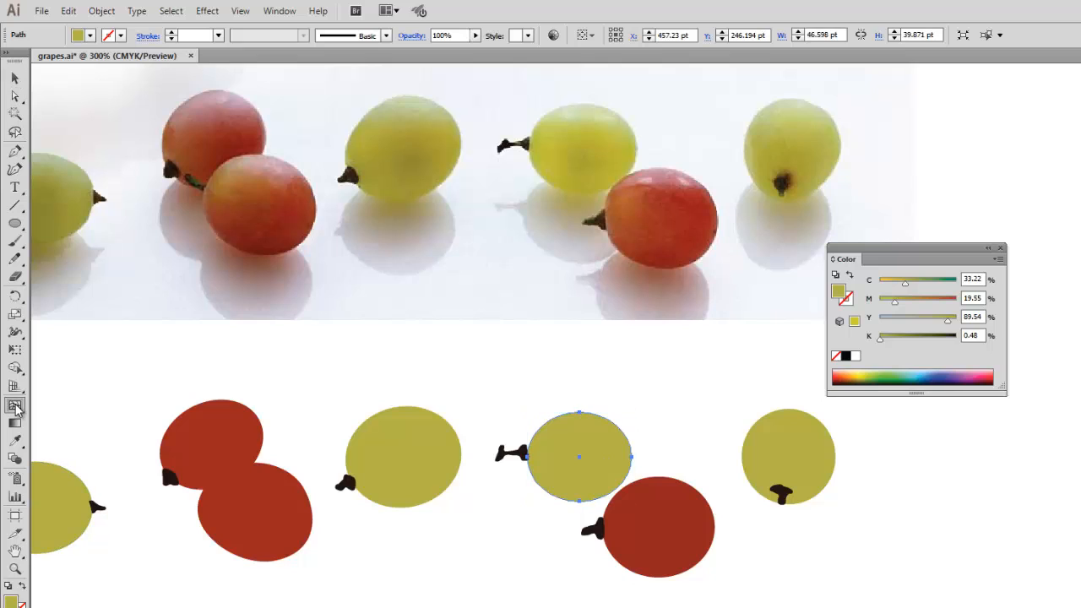
pyautogui.click(585, 465)
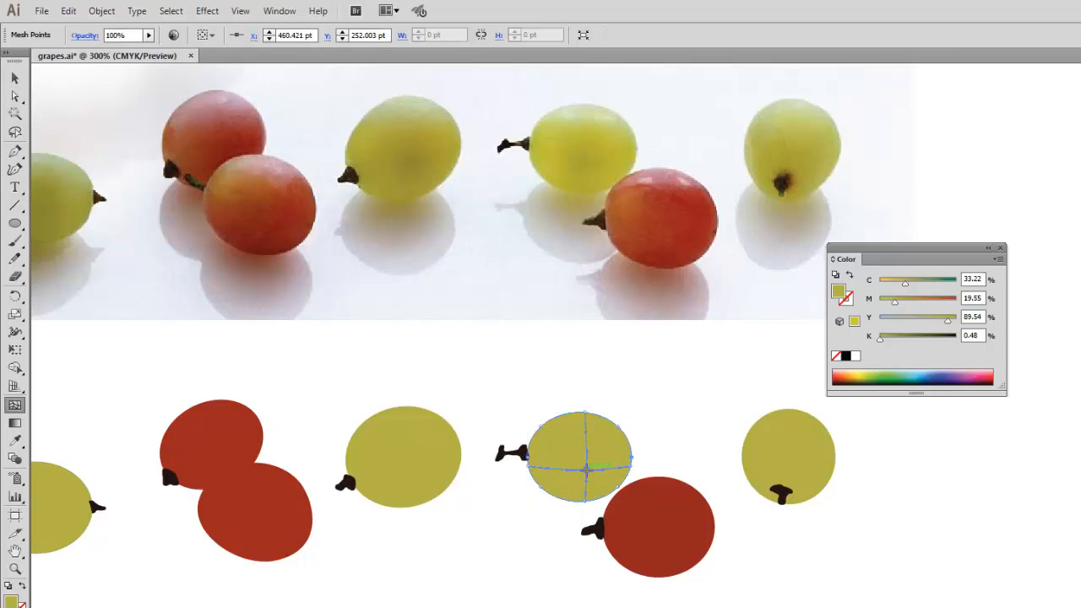
# Colour the mesh point with the dark green sampled from the matching photo grape and set its K value to 22%
pyautogui.click(15, 440)
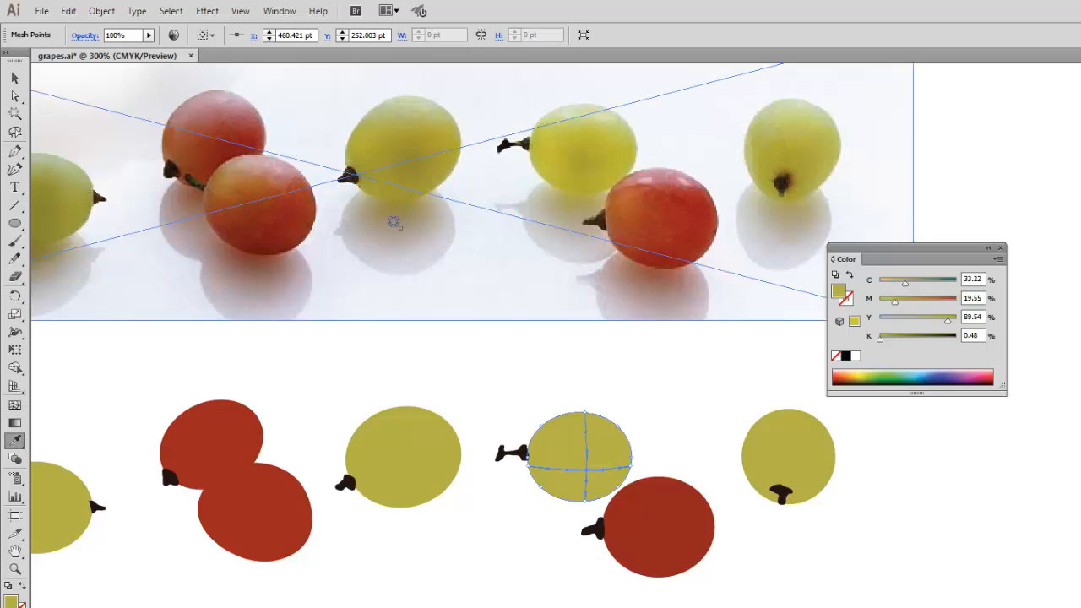
pyautogui.click(584, 168)
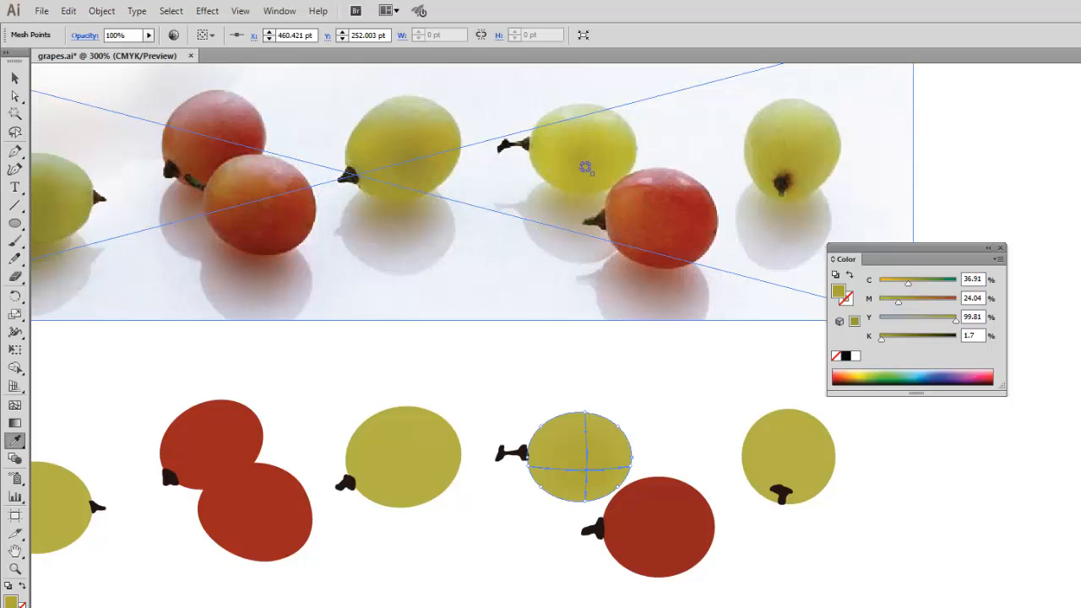
pyautogui.click(585, 166)
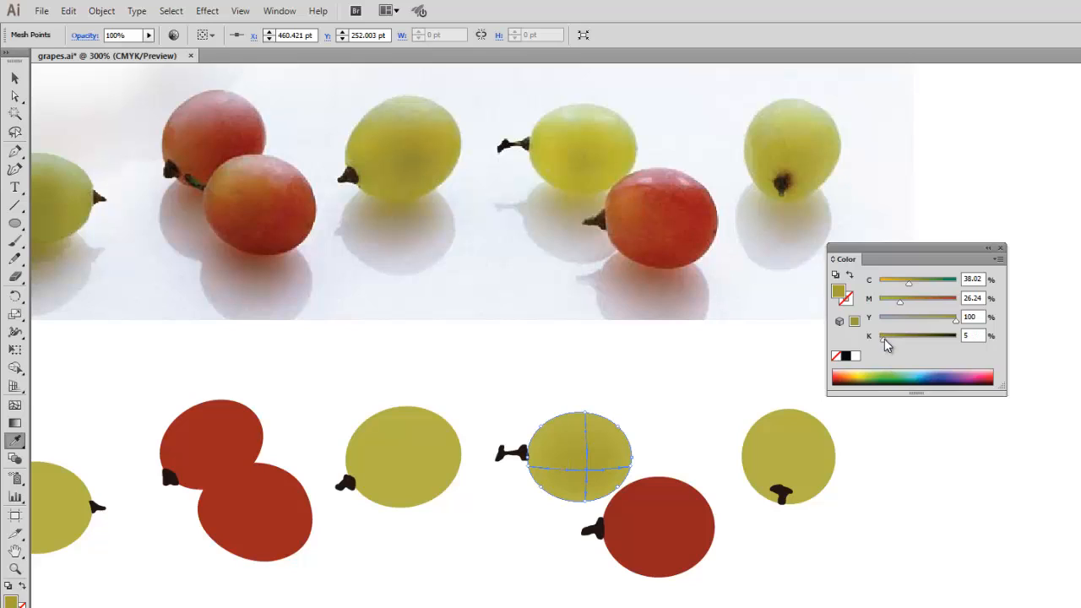
pyautogui.moveTo(884, 339); pyautogui.dragTo(888, 337)
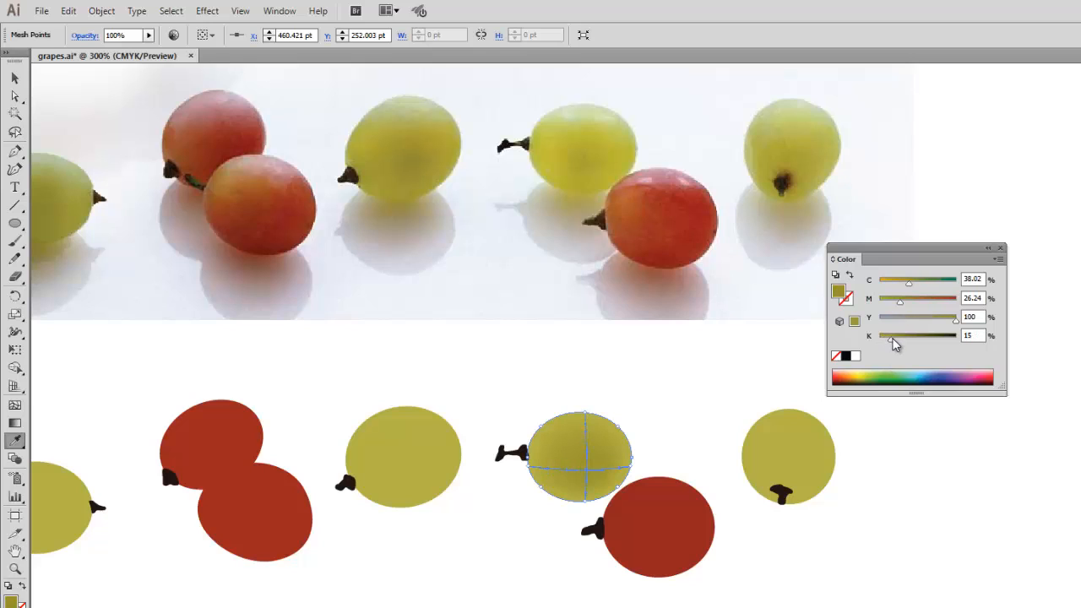
pyautogui.click(896, 339)
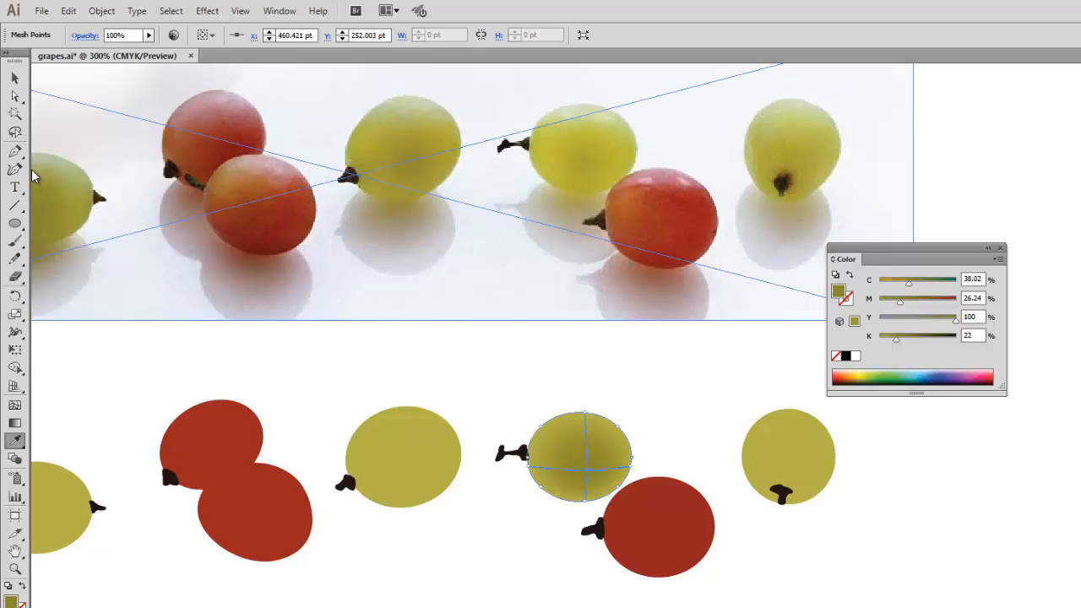
# Add a gradient mesh point in the green grape's upper-left area and colour it with the pale green sampled from the photo grape's upper edge
pyautogui.click(15, 405)
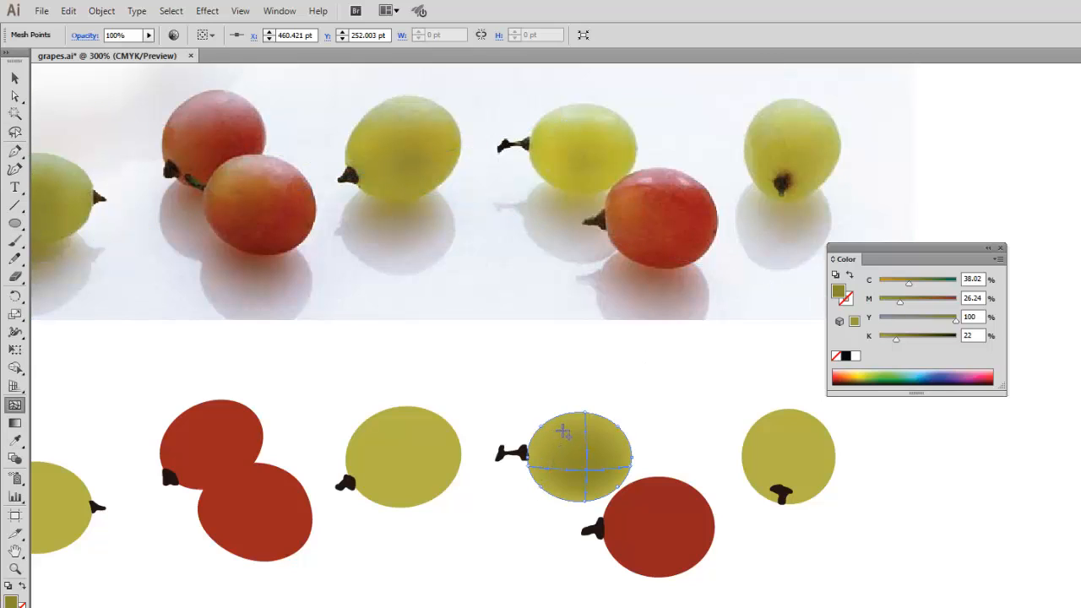
pyautogui.click(562, 432)
pyautogui.click(14, 440)
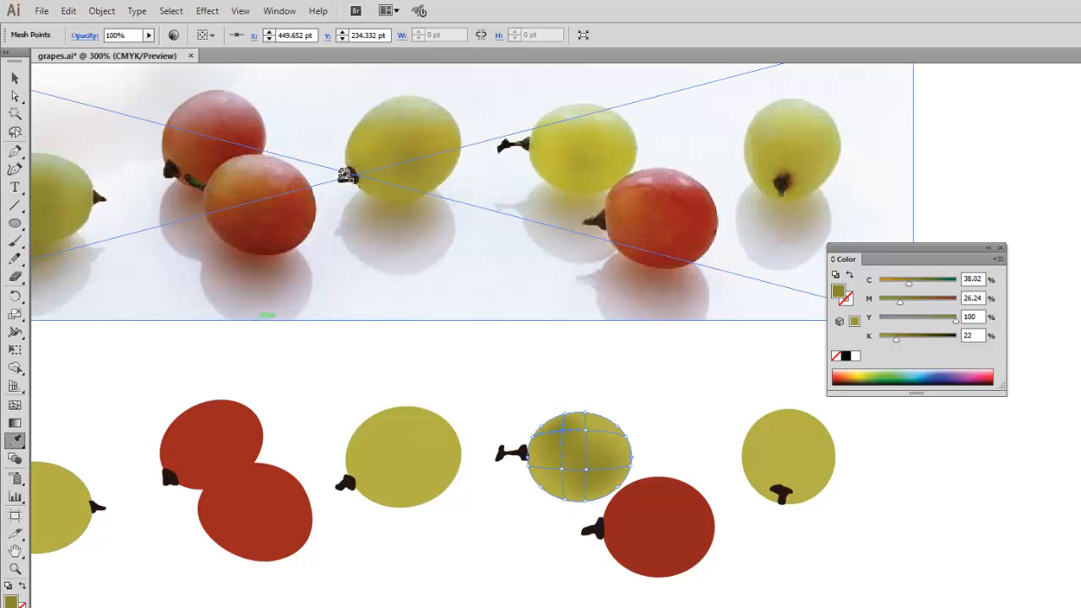
pyautogui.click(567, 115)
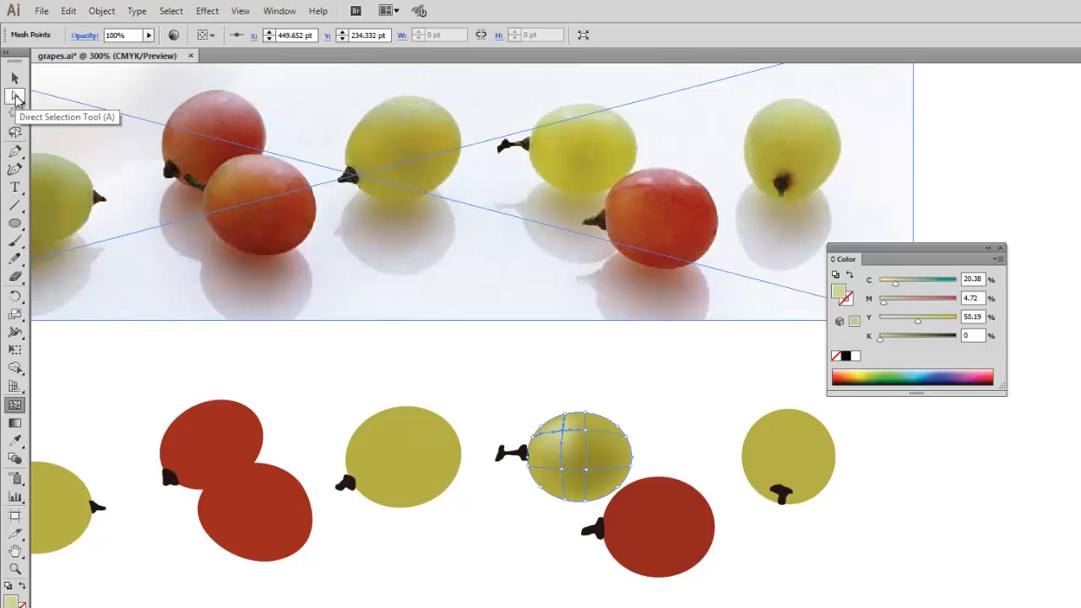
# Recolour the adjacent upper mesh point of the green grape with the pale highlight sampled near the top of the matching photo grape
pyautogui.click(14, 95)
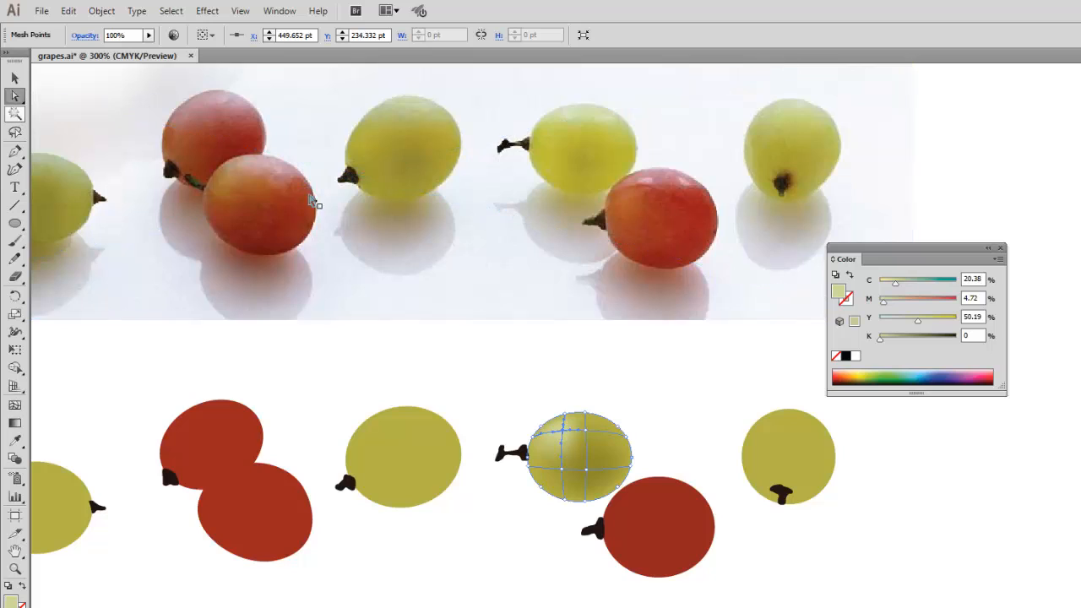
pyautogui.click(586, 431)
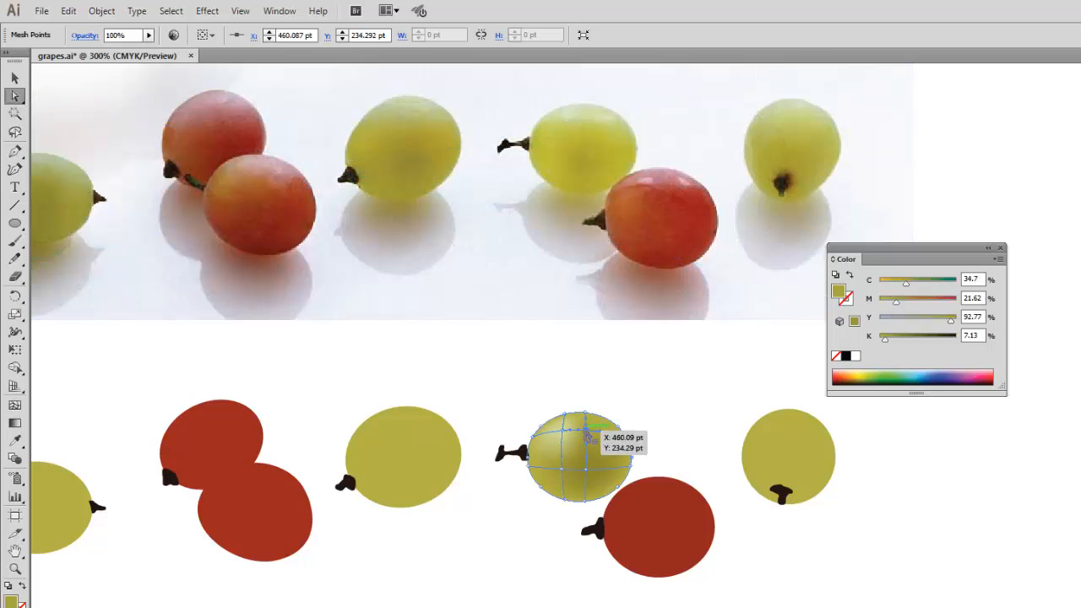
pyautogui.click(14, 440)
pyautogui.click(573, 114)
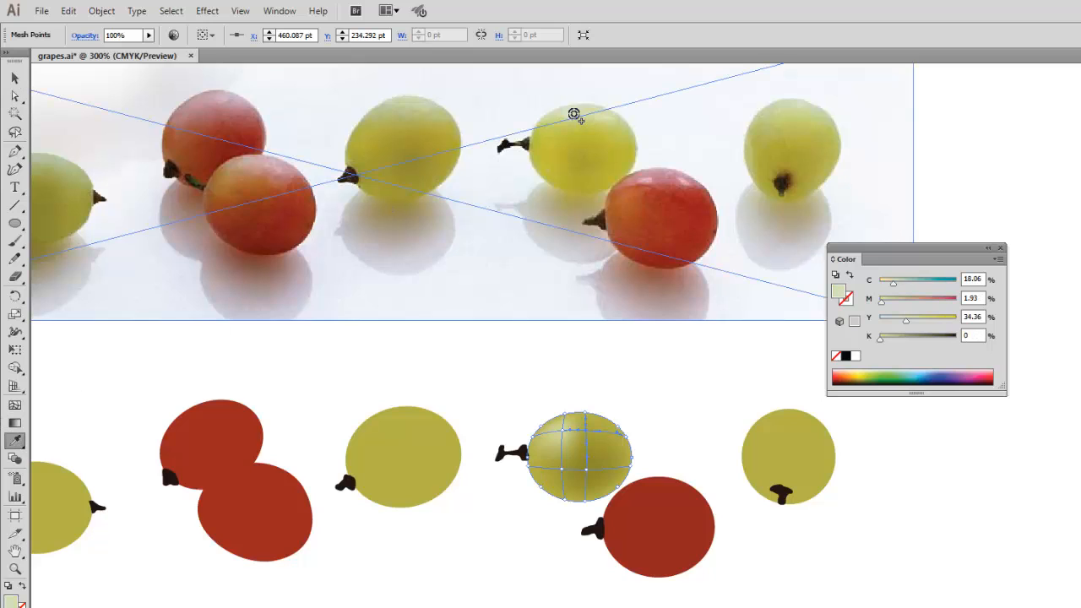
pyautogui.click(15, 78)
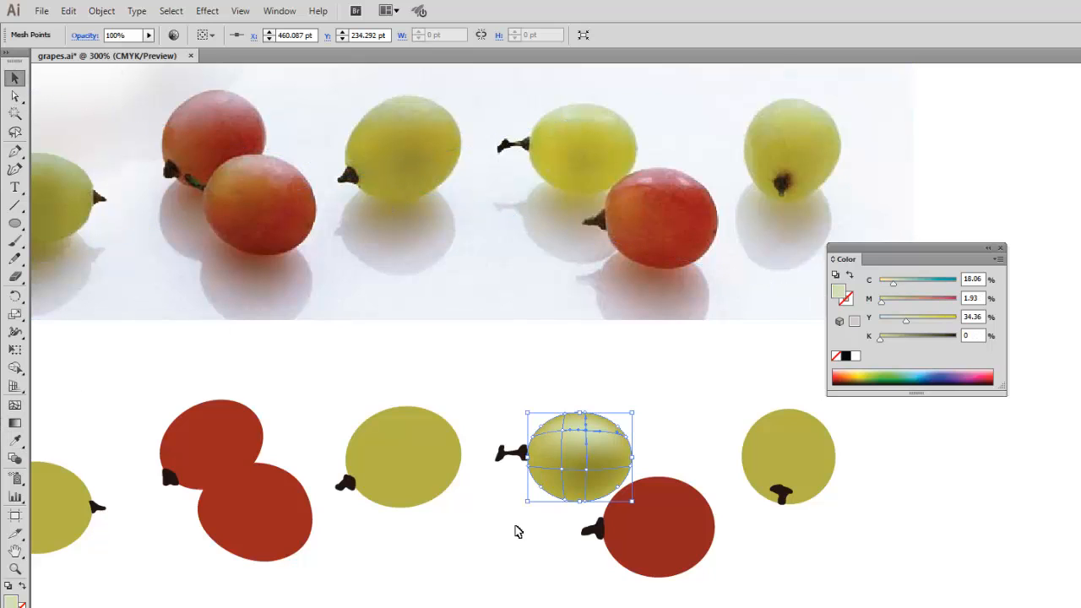
pyautogui.click(472, 555)
# Add a mesh point near the green grape's left side and colour it with the yellow-green sampled from the middle of the photo grape
pyautogui.press('u')
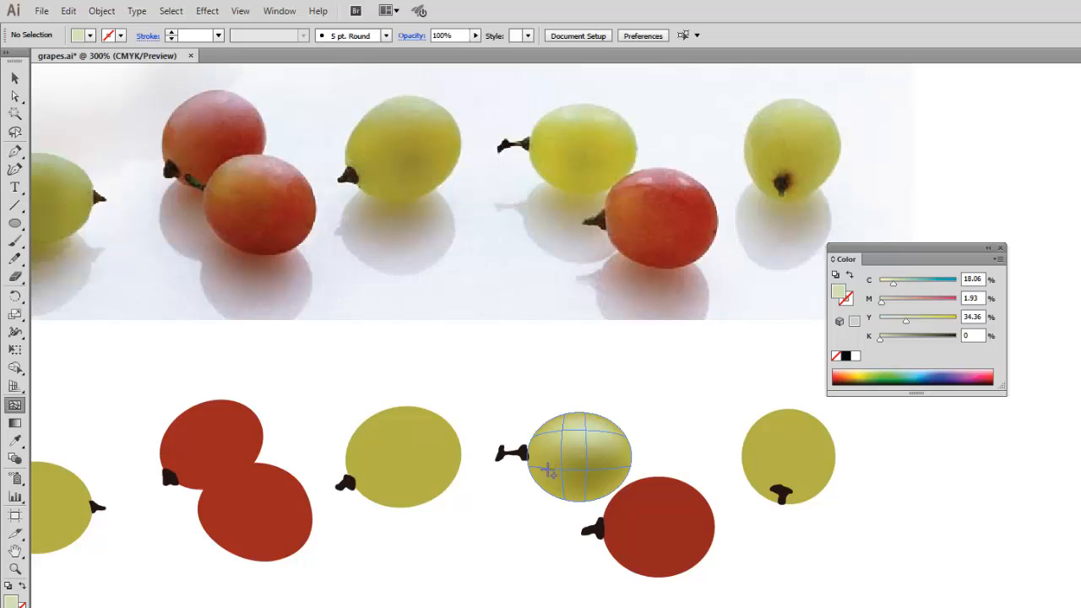
pyautogui.click(548, 468)
pyautogui.click(14, 441)
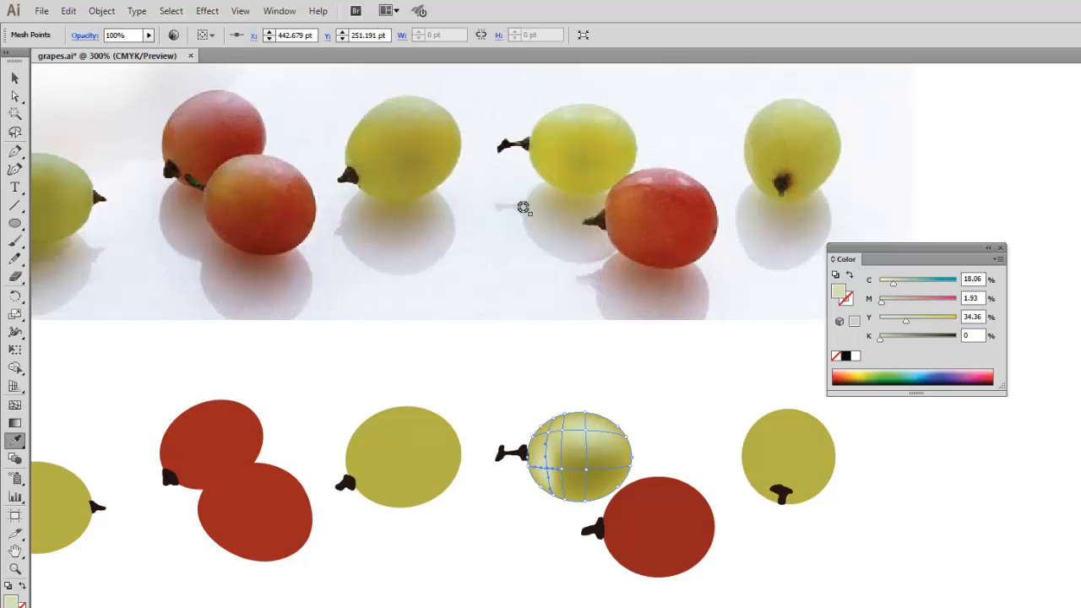
pyautogui.click(575, 161)
pyautogui.moveTo(955, 323); pyautogui.dragTo(965, 316)
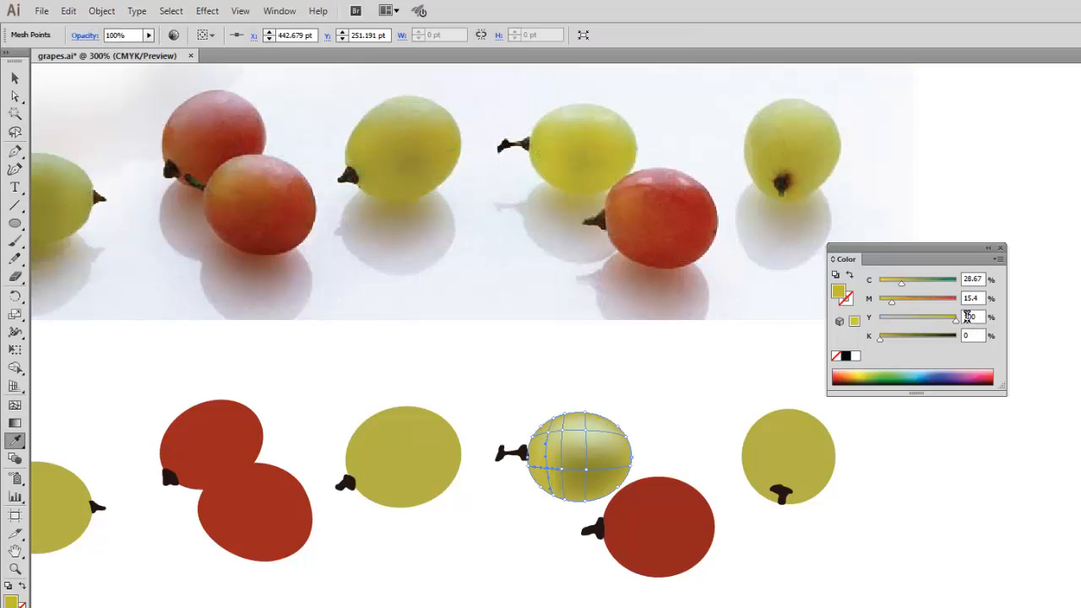
pyautogui.hotkey('ctrl', 'shift', 'a')
# Colour the green grape's bottom-edge mesh points with green sampled from the photo grape's lower-left edge, adjusted to C 9% and Y 69%
pyautogui.click(14, 96)
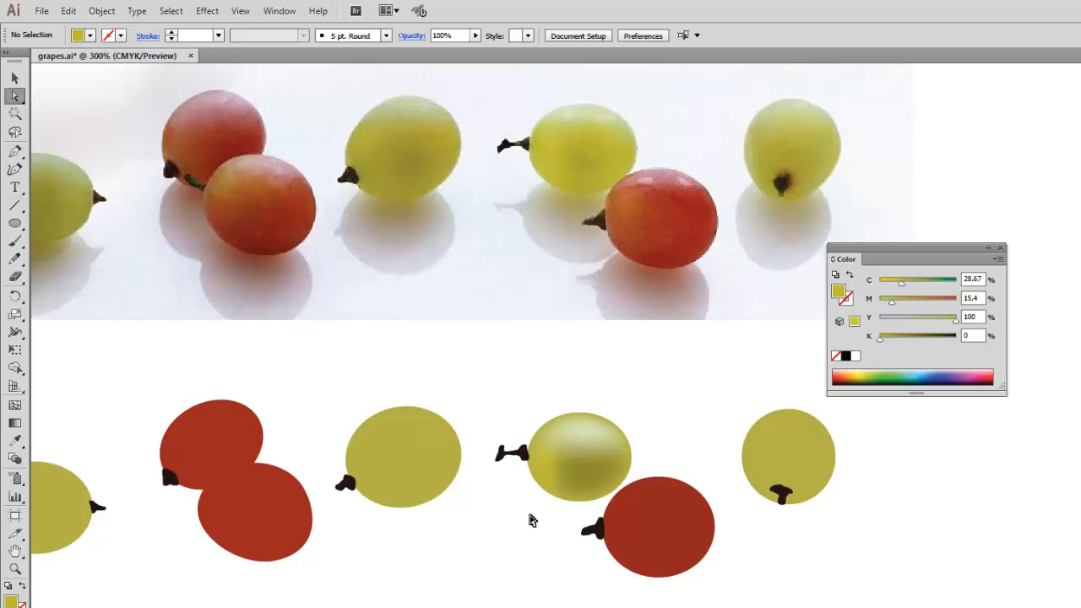
pyautogui.moveTo(530, 514); pyautogui.dragTo(648, 477)
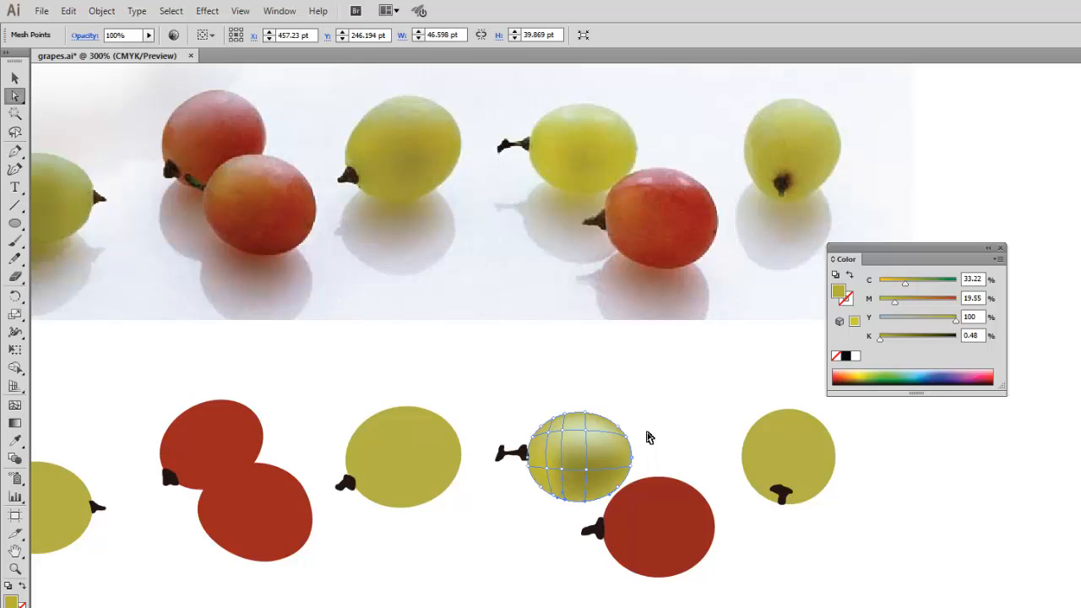
pyautogui.click(15, 441)
pyautogui.click(542, 167)
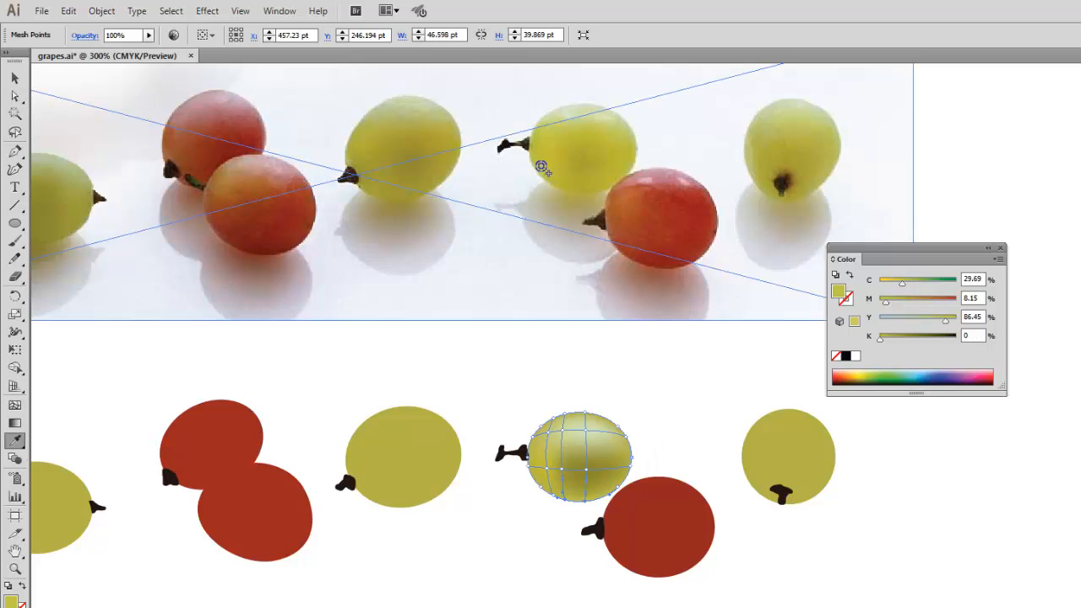
pyautogui.moveTo(946, 319); pyautogui.dragTo(938, 319)
pyautogui.moveTo(902, 283); pyautogui.dragTo(891, 284)
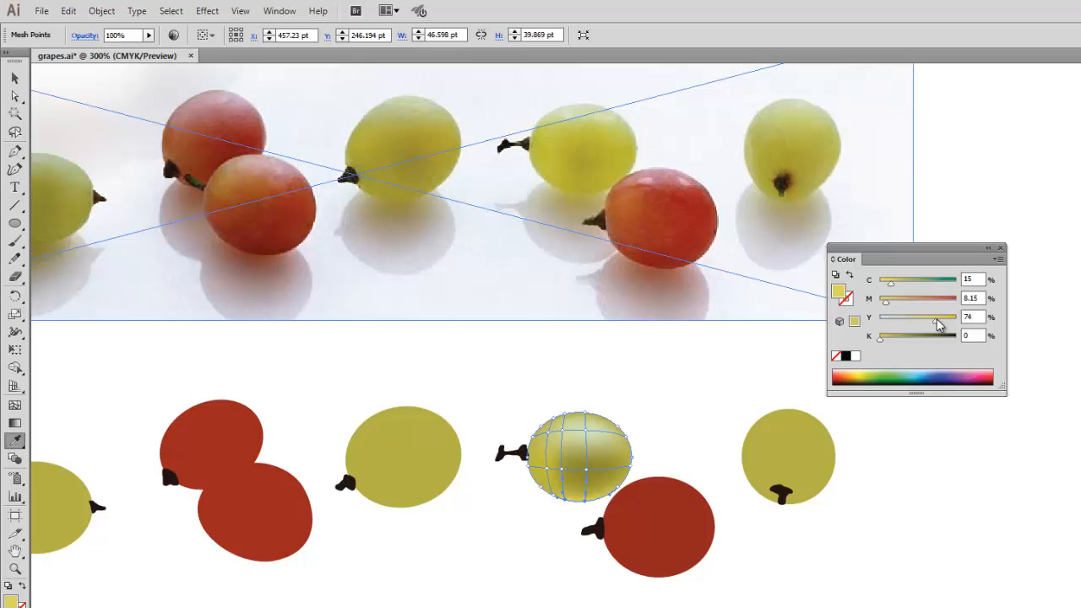
pyautogui.moveTo(934, 325); pyautogui.dragTo(931, 325)
pyautogui.moveTo(890, 283); pyautogui.dragTo(886, 283)
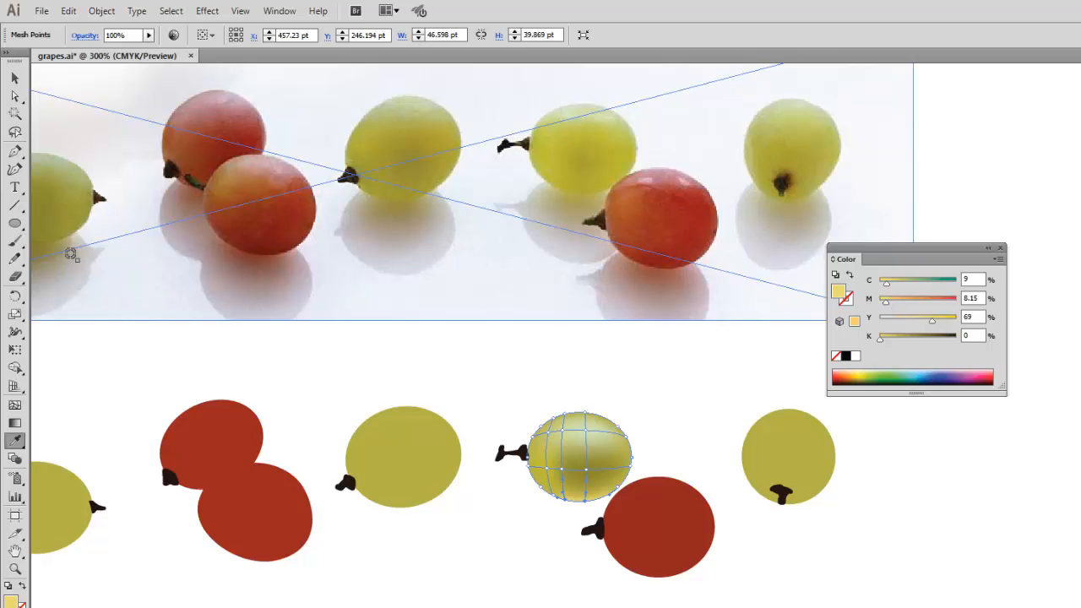
pyautogui.click(15, 95)
pyautogui.click(659, 419)
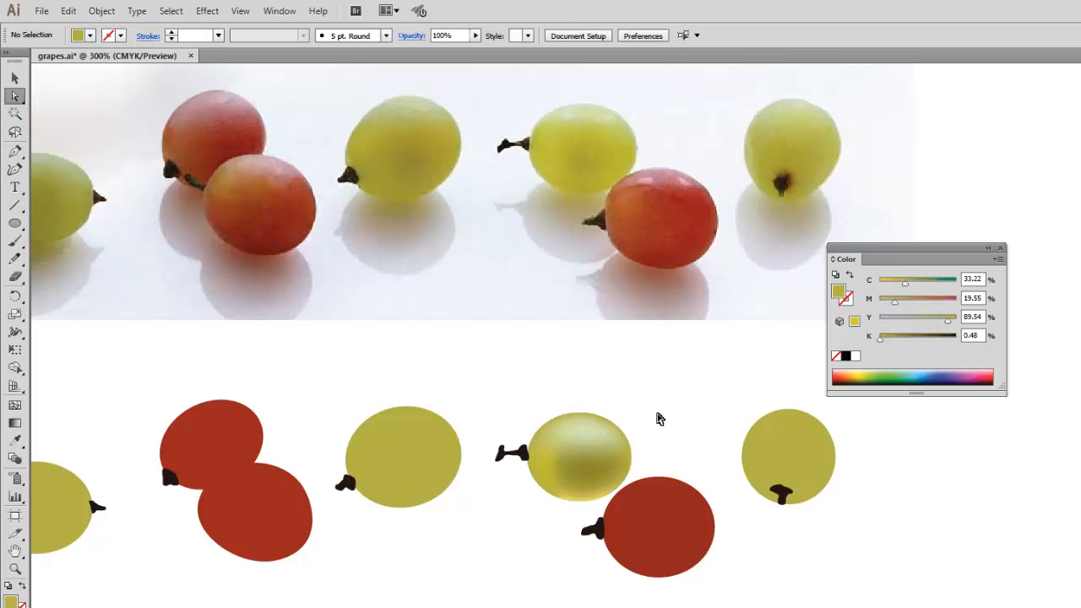
# Colour the green grape's right-edge mesh points with the light green sampled from the upper-right side of the photo grape
pyautogui.moveTo(660, 402); pyautogui.dragTo(621, 478)
pyautogui.click(15, 440)
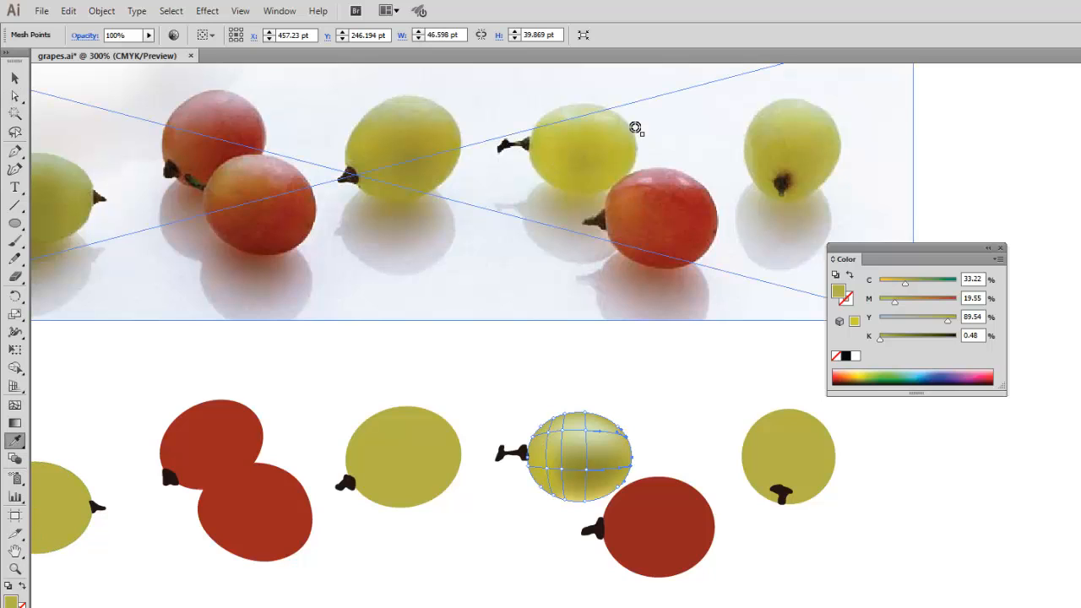
pyautogui.click(619, 125)
pyautogui.click(14, 77)
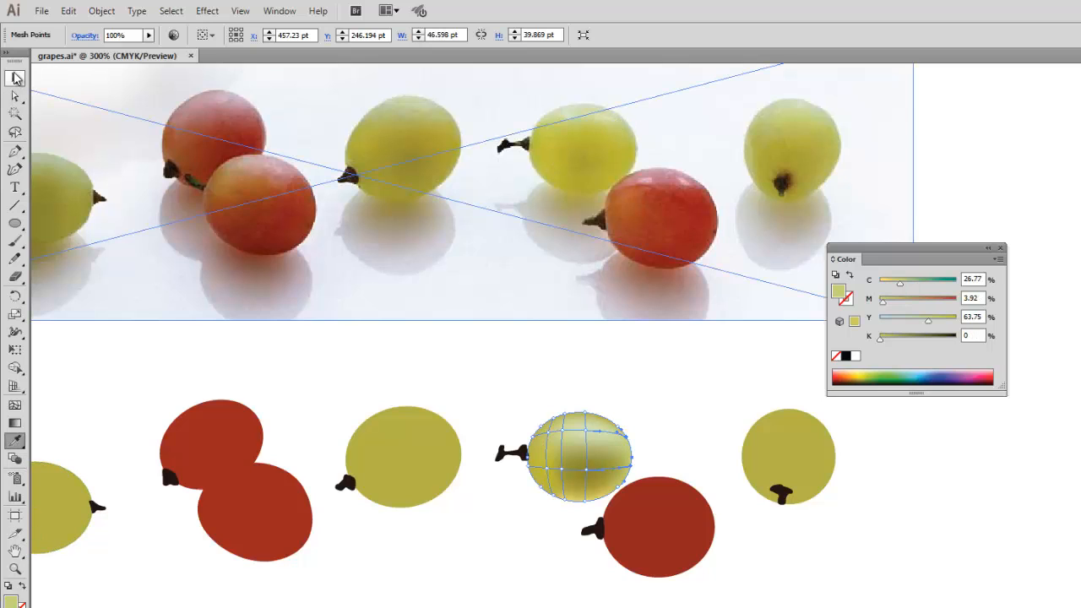
pyautogui.click(476, 587)
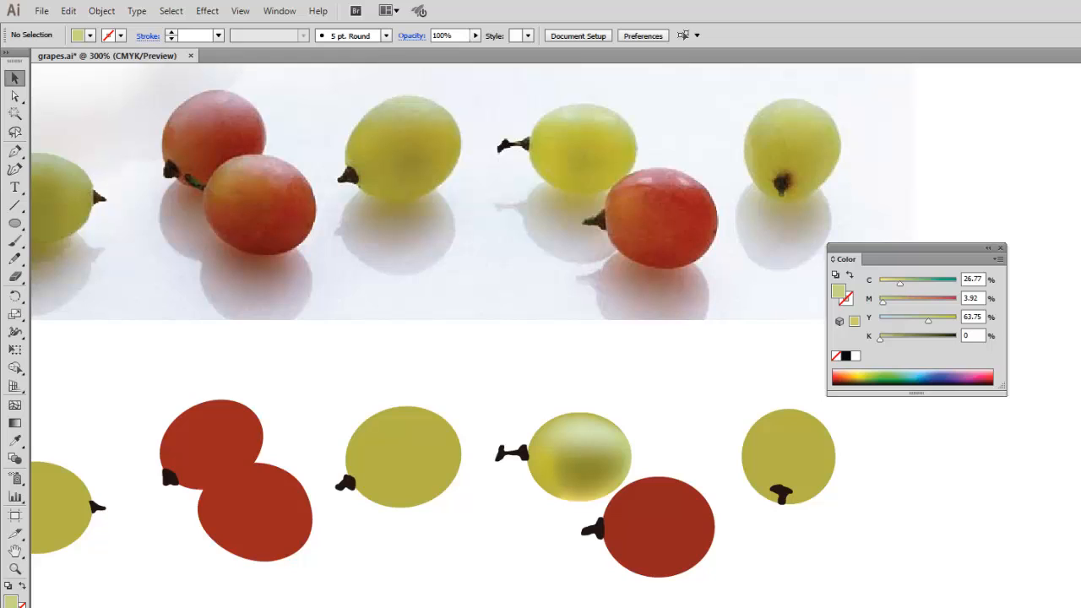
# Add a gradient mesh point slightly below and right of the centre of the rightmost red grape
pyautogui.click(634, 500)
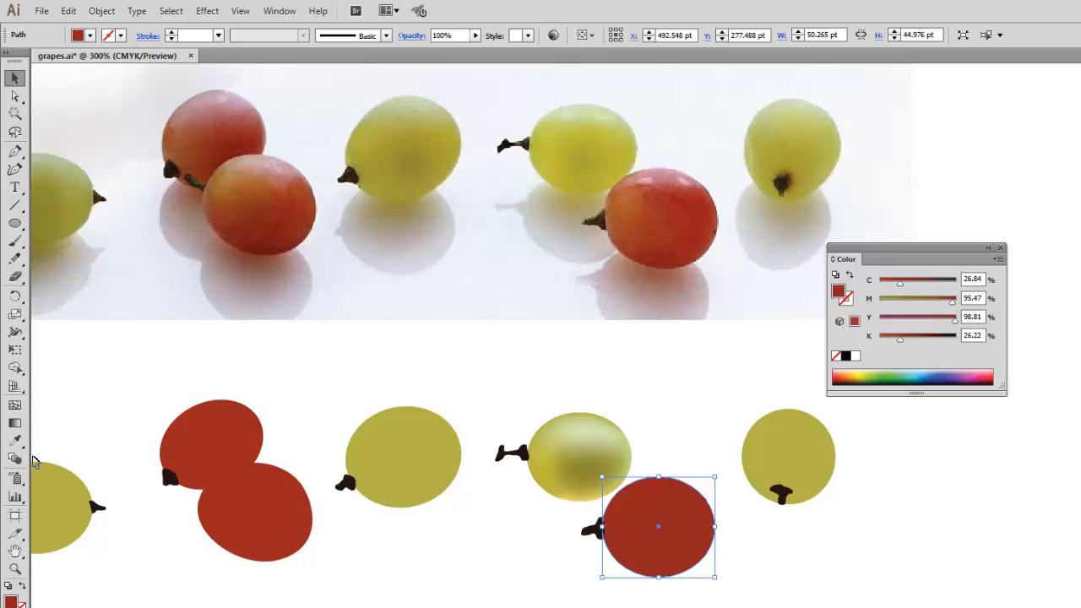
pyautogui.click(14, 405)
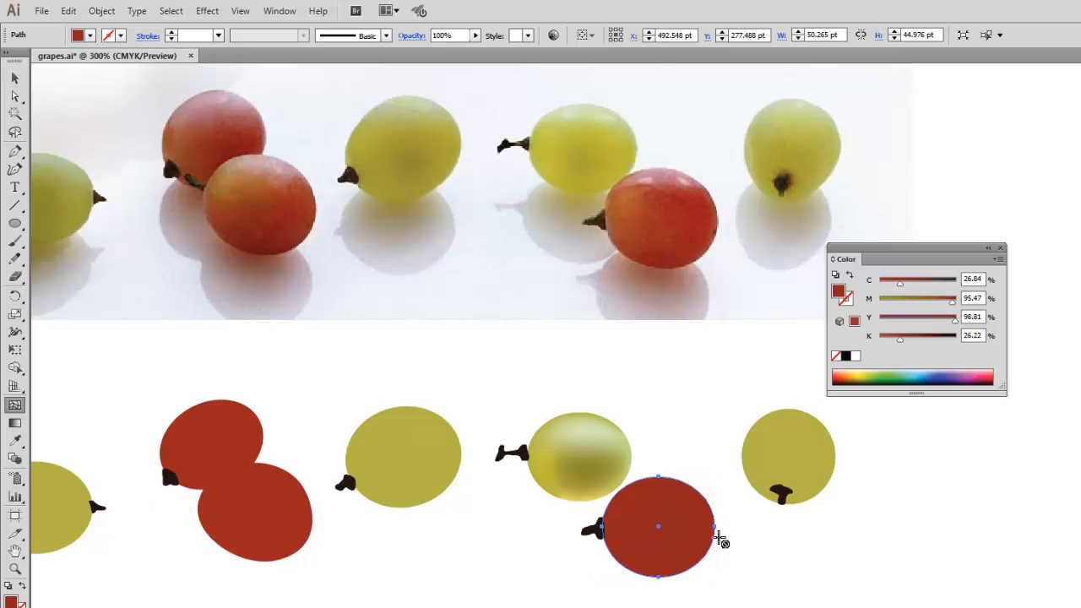
pyautogui.click(673, 543)
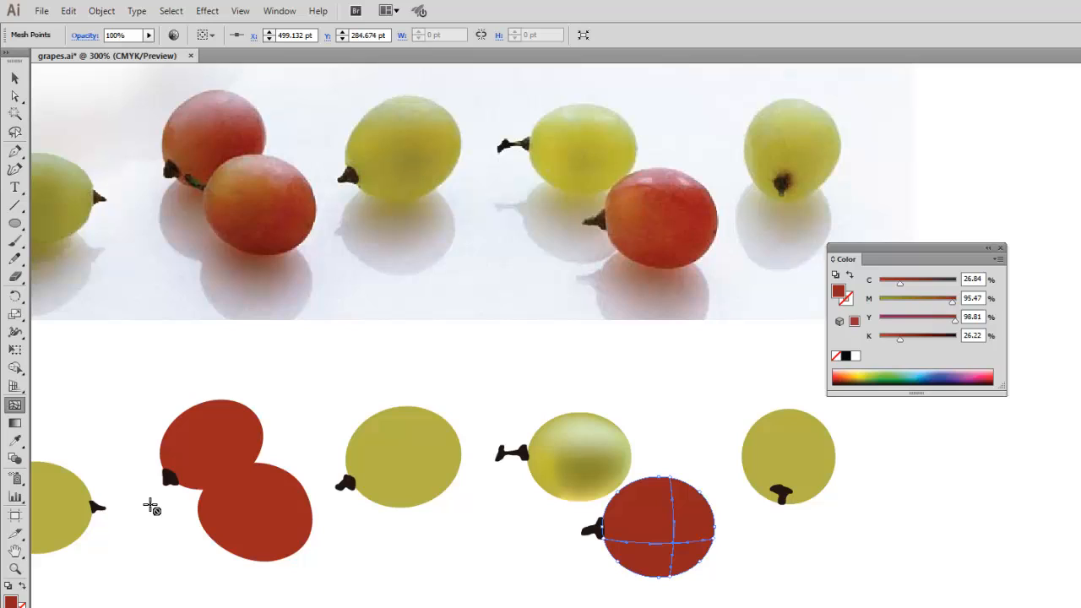
# Colour the mesh point with dark red sampled from the matching photo grape, adjusted to C 33% and K 62%
pyautogui.click(19, 445)
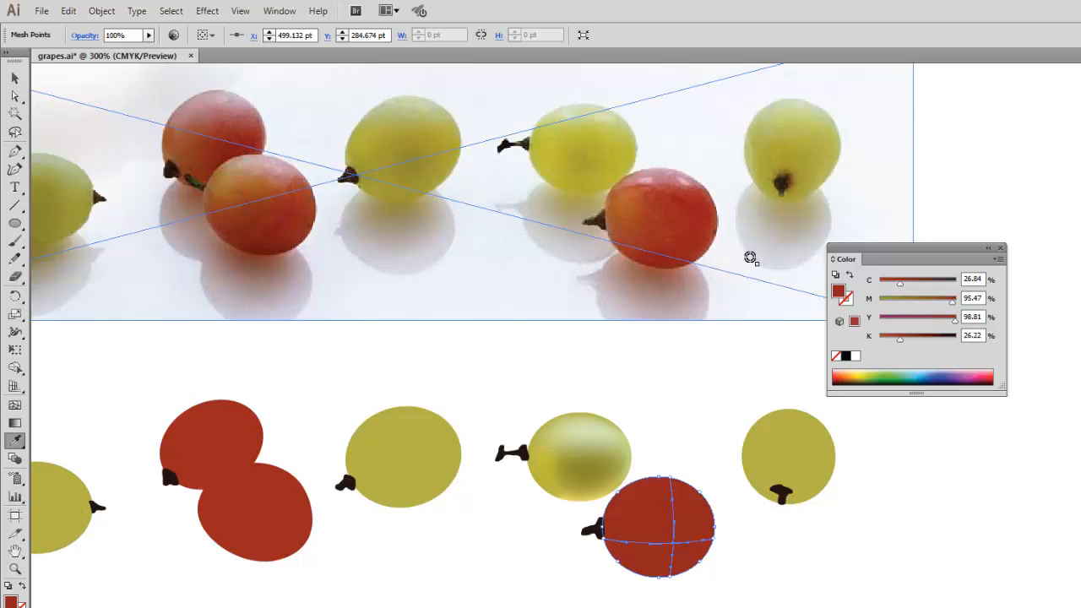
pyautogui.click(691, 240)
pyautogui.moveTo(900, 336); pyautogui.dragTo(920, 343)
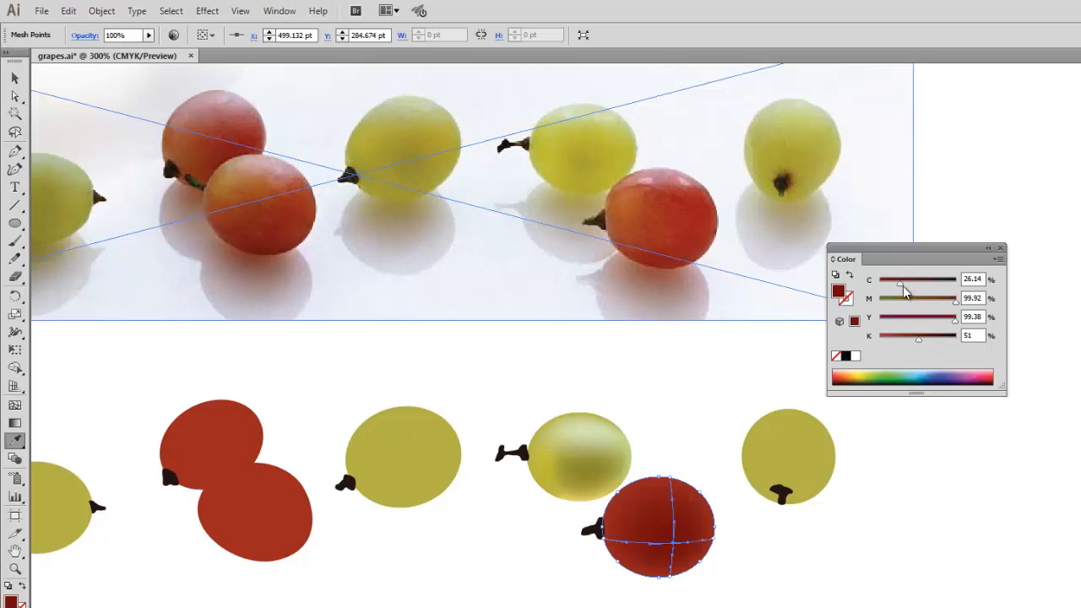
pyautogui.moveTo(902, 286); pyautogui.dragTo(906, 286)
pyautogui.moveTo(925, 339); pyautogui.dragTo(927, 339)
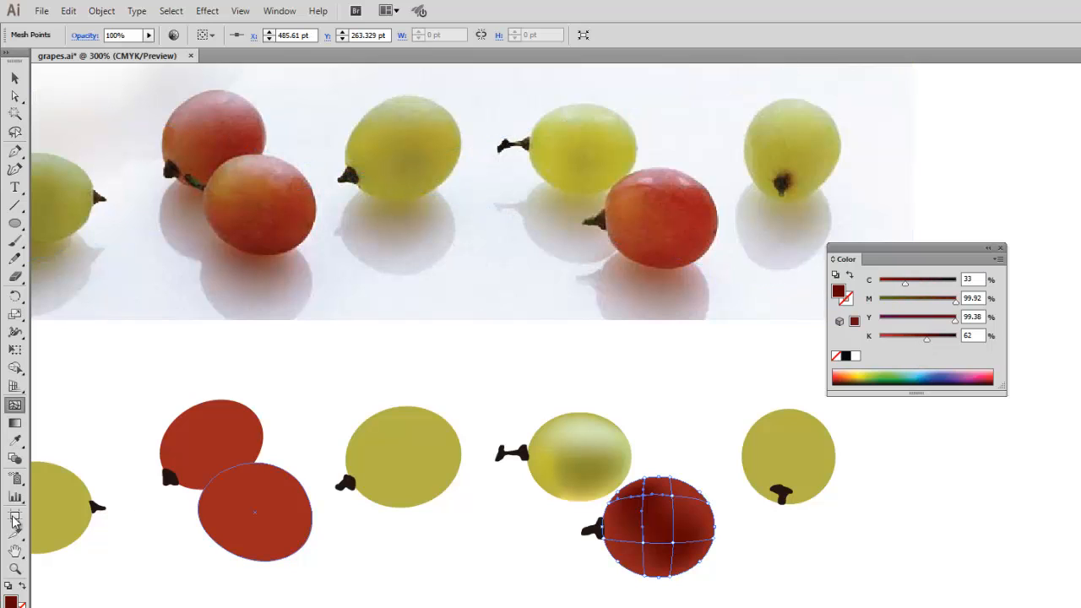
# Colour the red grape's two upper inner mesh points with pale pinks sampled from the highlight of the matching photo grape
pyautogui.click(15, 441)
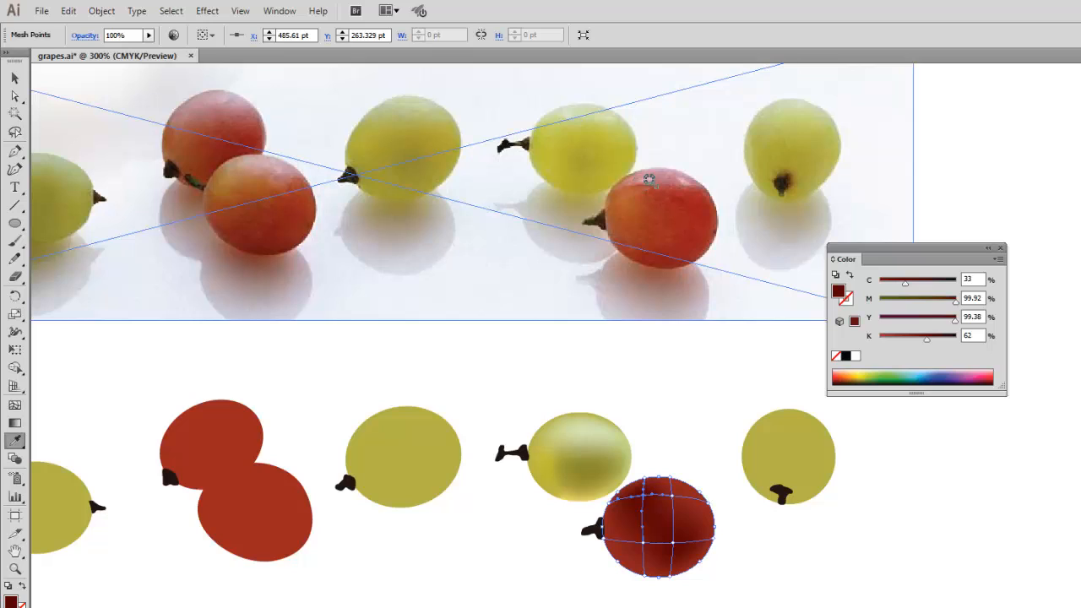
pyautogui.click(648, 182)
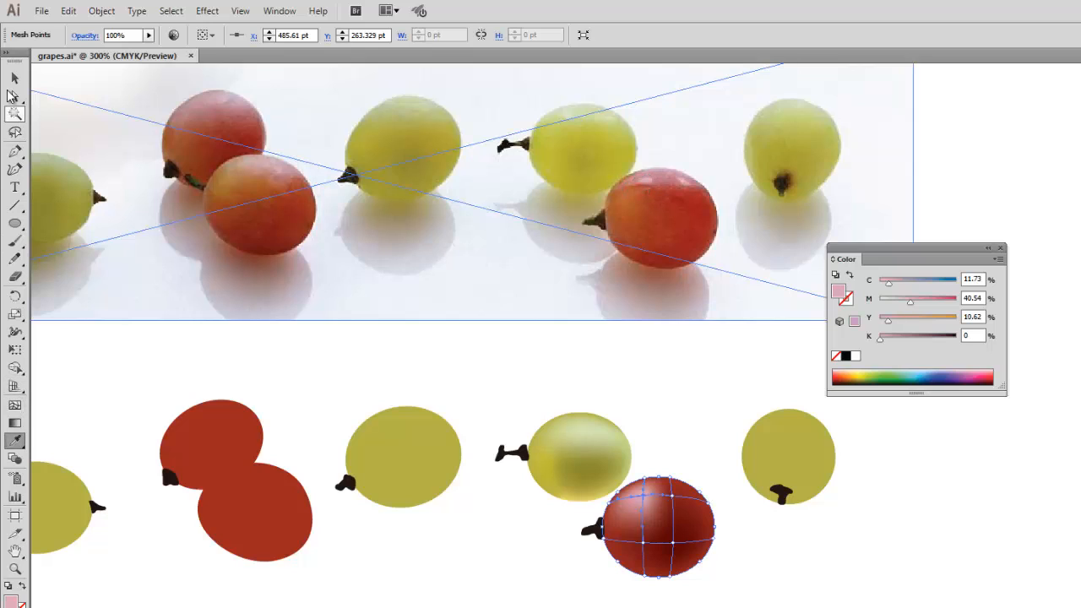
pyautogui.click(12, 97)
pyautogui.click(673, 497)
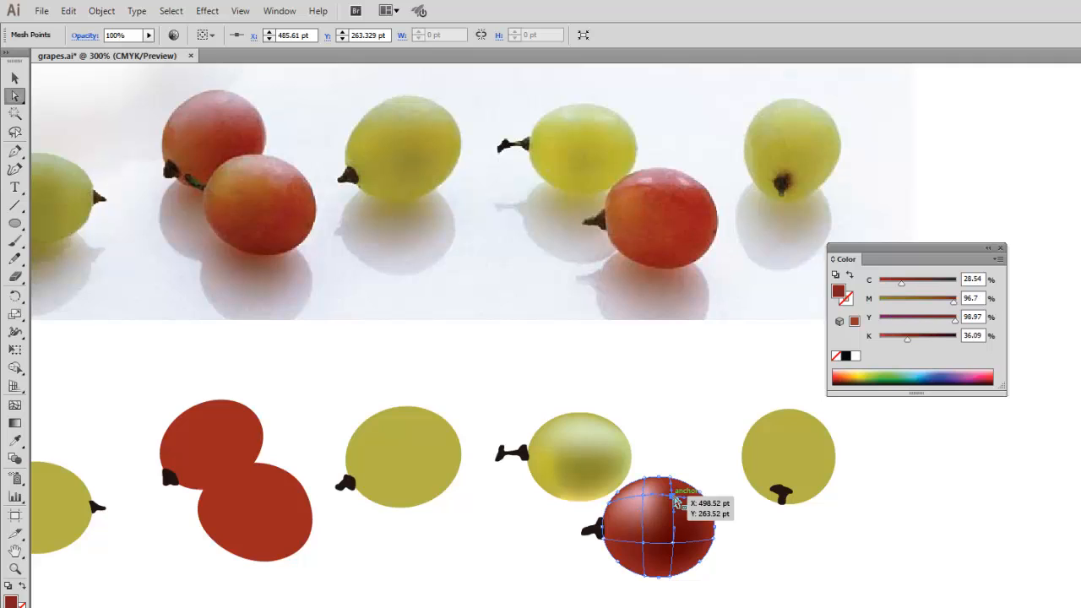
pyautogui.click(14, 440)
pyautogui.click(657, 180)
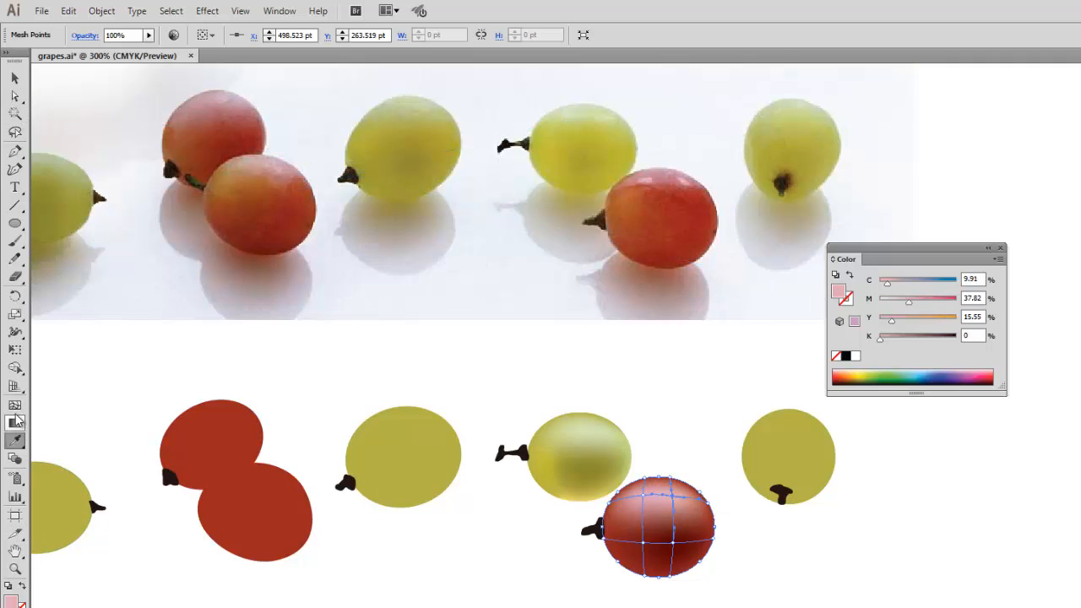
# Colour the red grape's bottom-edge mesh points with brown sampled from the photo grape's lower-left edge, adjusted to M 47%, Y 49% and K 2%
pyautogui.press('a')
pyautogui.click(612, 597)
pyautogui.moveTo(598, 587); pyautogui.dragTo(704, 574)
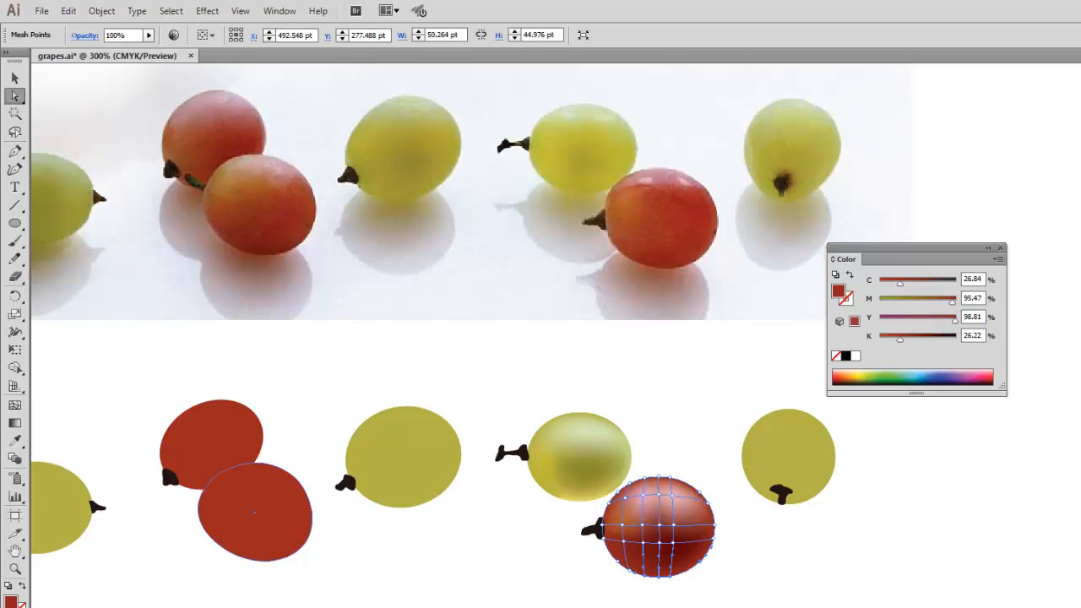
pyautogui.click(14, 440)
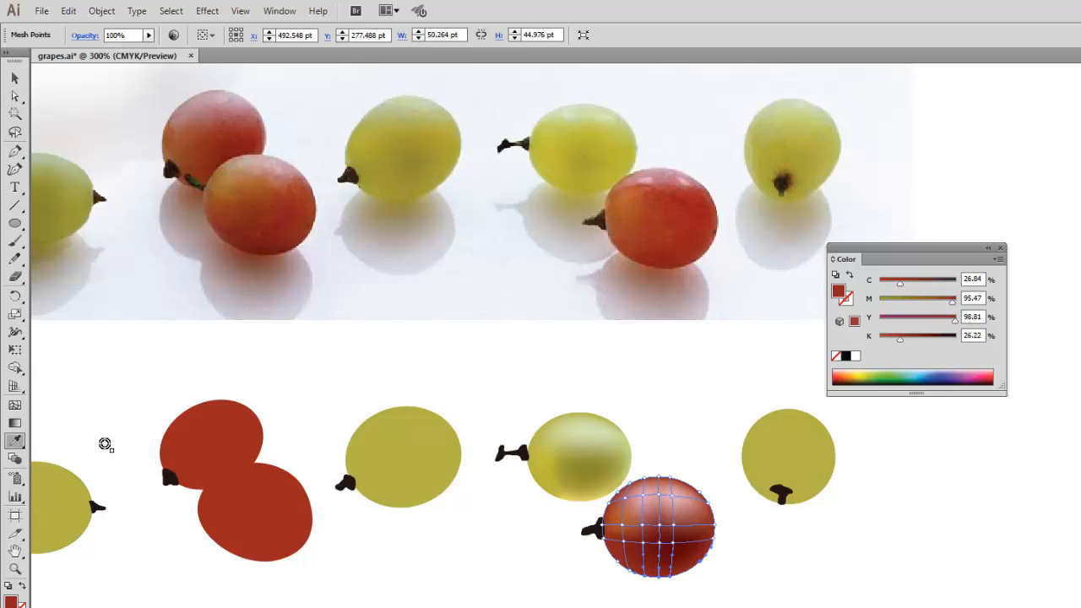
pyautogui.click(618, 239)
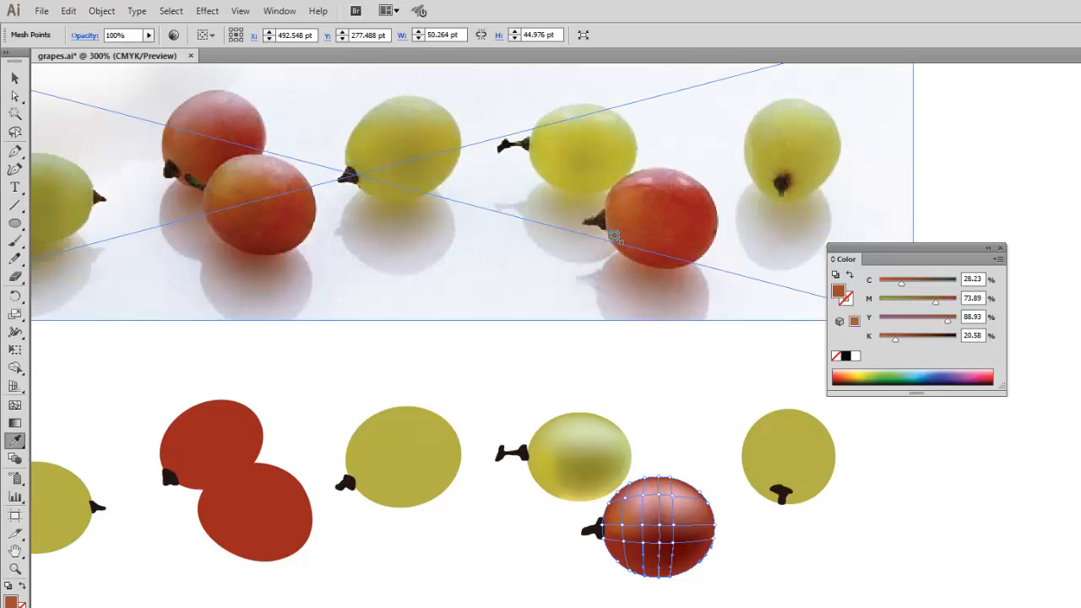
pyautogui.moveTo(894, 339); pyautogui.dragTo(878, 338)
pyautogui.click(917, 318)
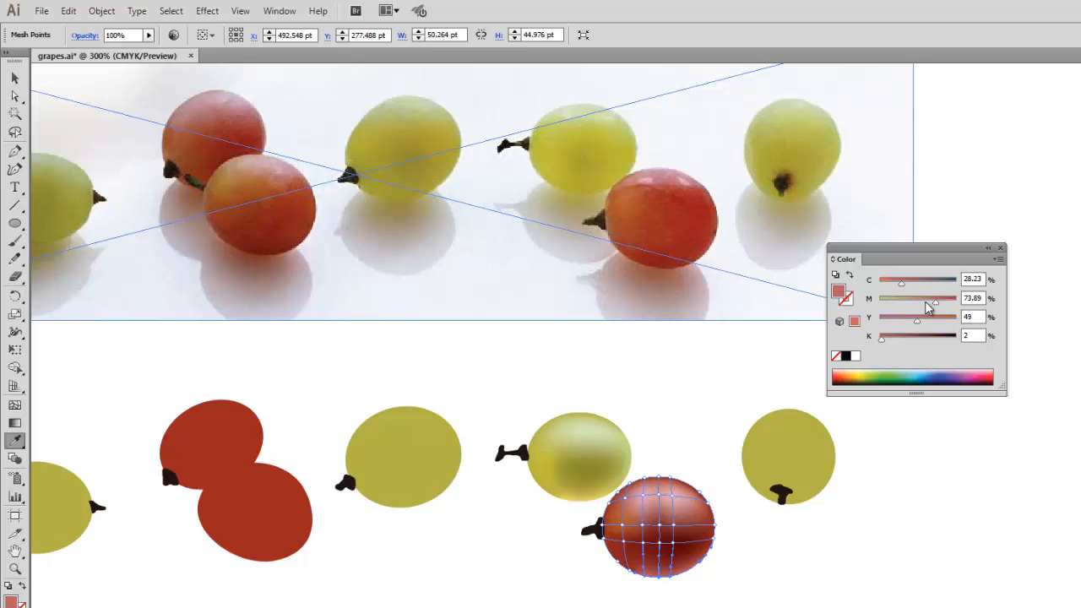
pyautogui.moveTo(926, 301); pyautogui.dragTo(919, 300)
pyautogui.moveTo(919, 300); pyautogui.dragTo(915, 301)
pyautogui.click(12, 78)
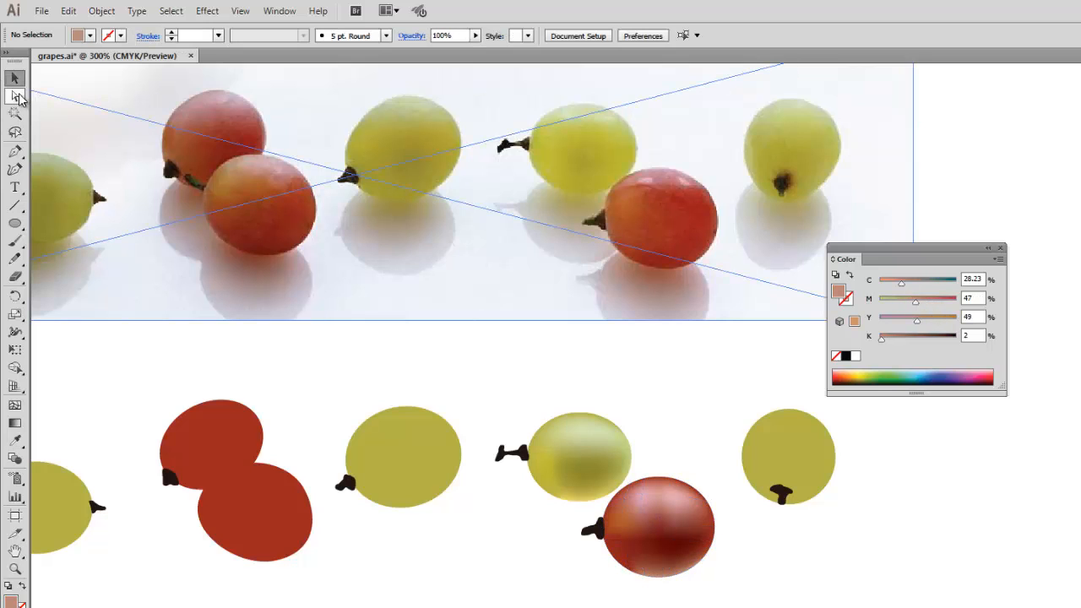
pyautogui.click(15, 95)
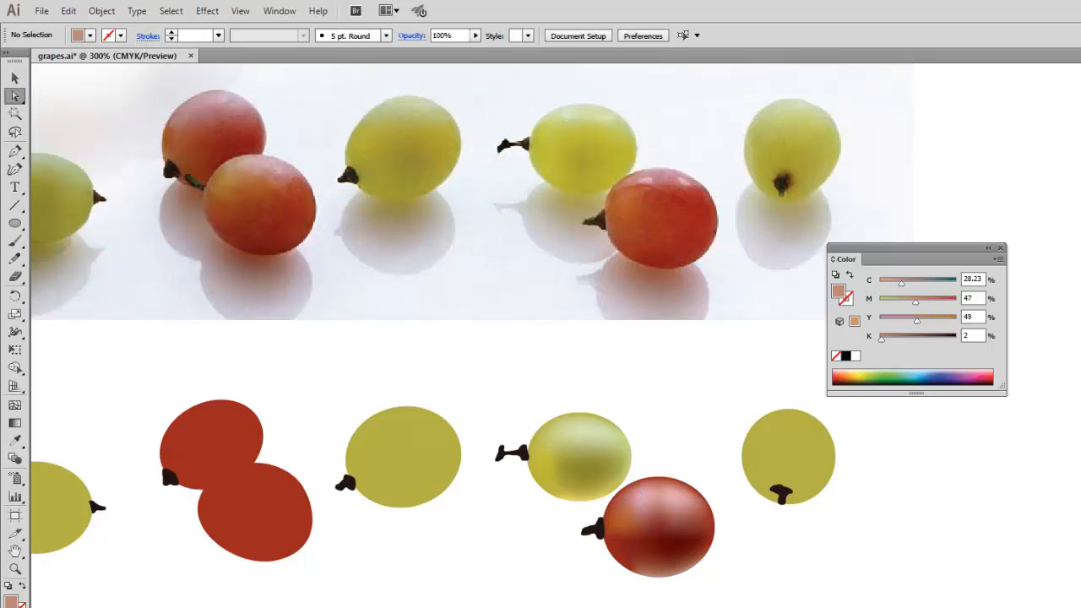
# Recolour the rightmost red grape's lower-left edge mesh points brown, and add a stem mesh point in dark brown sampled from the photo stem, with less magenta
pyautogui.moveTo(605, 581); pyautogui.dragTo(629, 556)
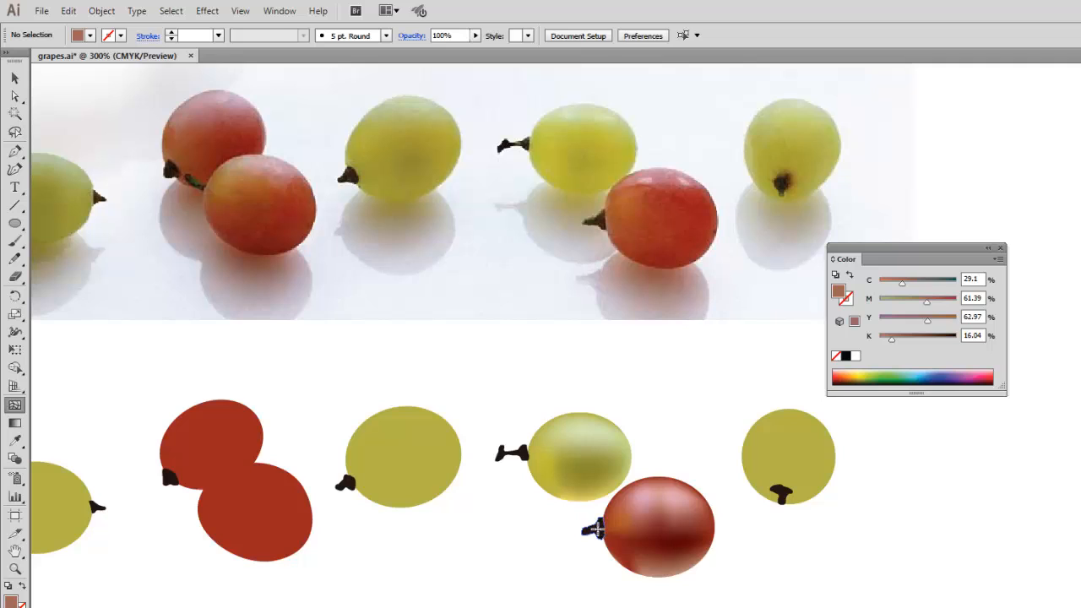
pyautogui.click(595, 530)
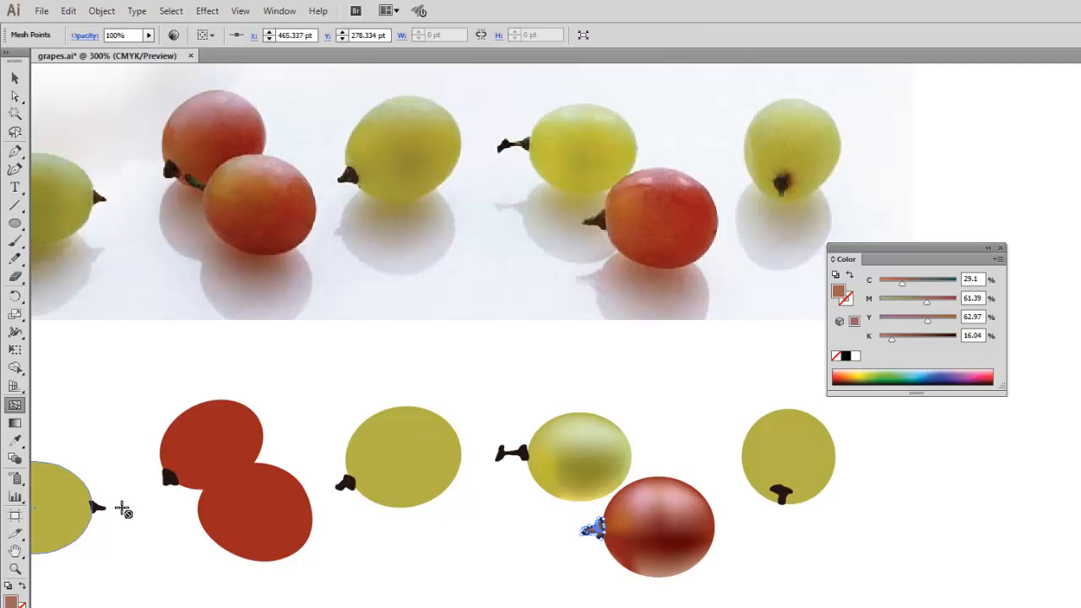
pyautogui.click(14, 440)
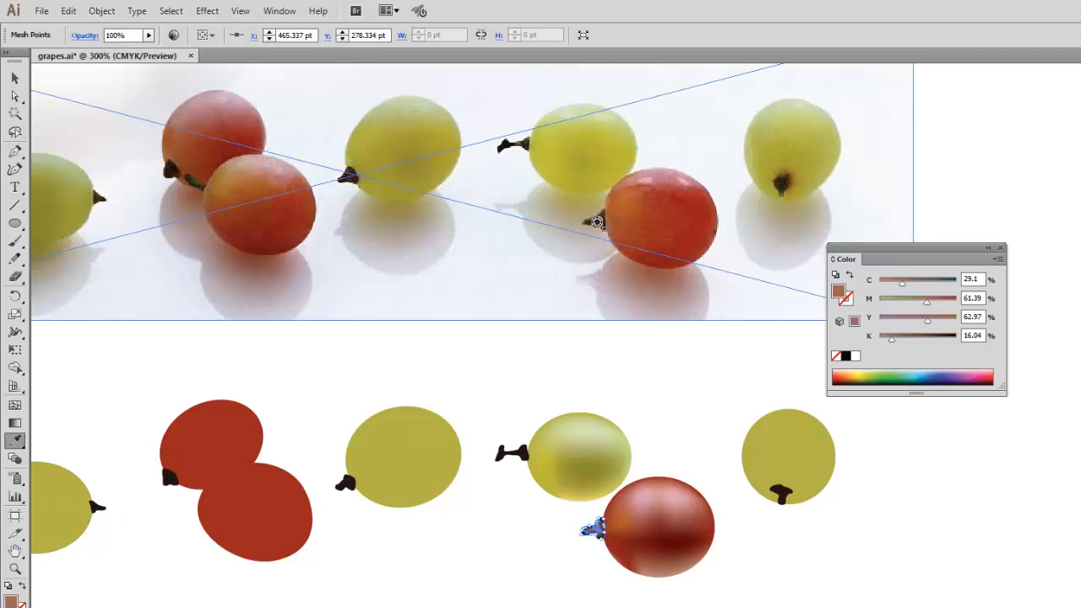
pyautogui.click(599, 220)
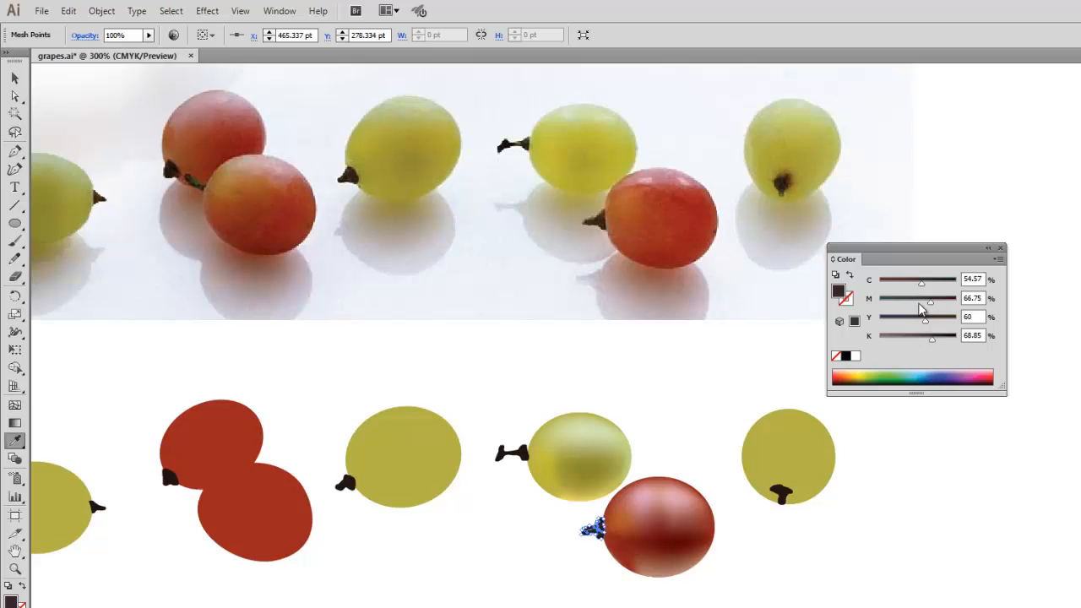
pyautogui.moveTo(929, 304); pyautogui.dragTo(907, 304)
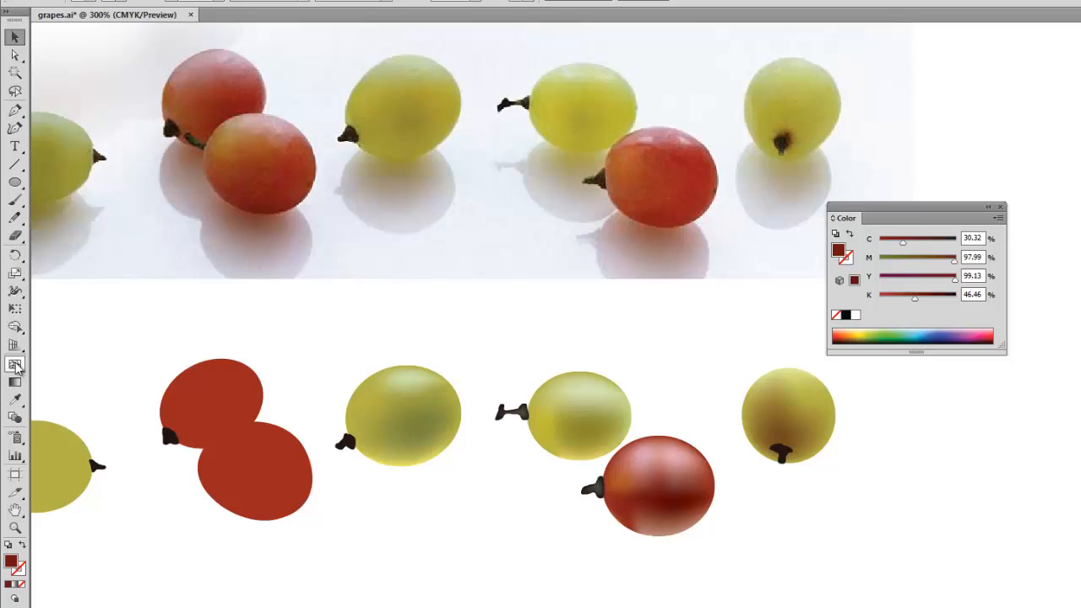
# Add a mesh point slightly below and right of the upper-left red grape's centre, coloured dark red sampled from the photo with K 66%
pyautogui.press('u')
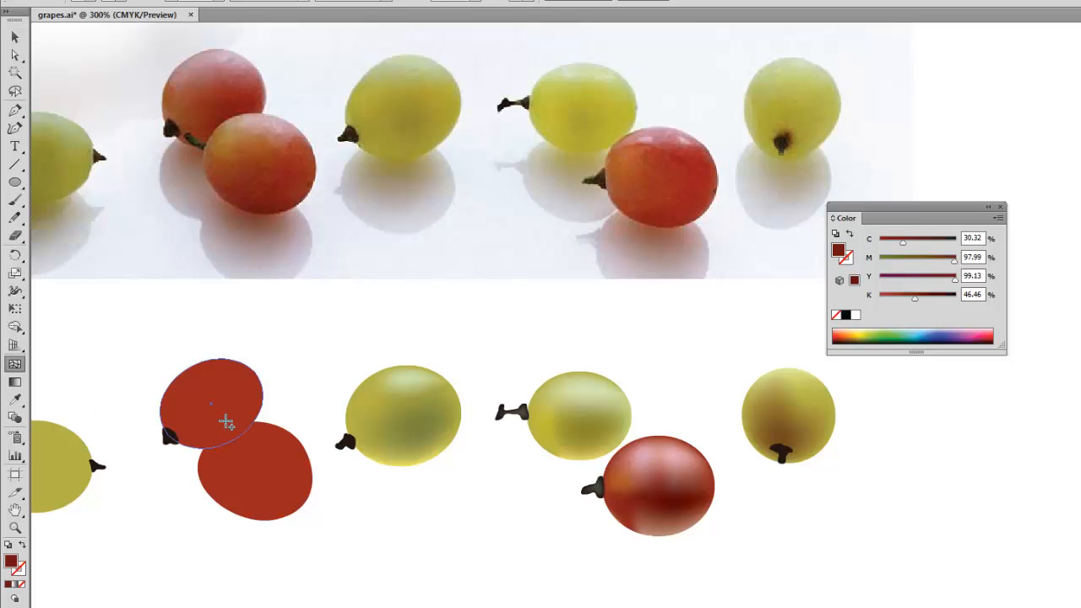
pyautogui.click(225, 422)
pyautogui.click(14, 399)
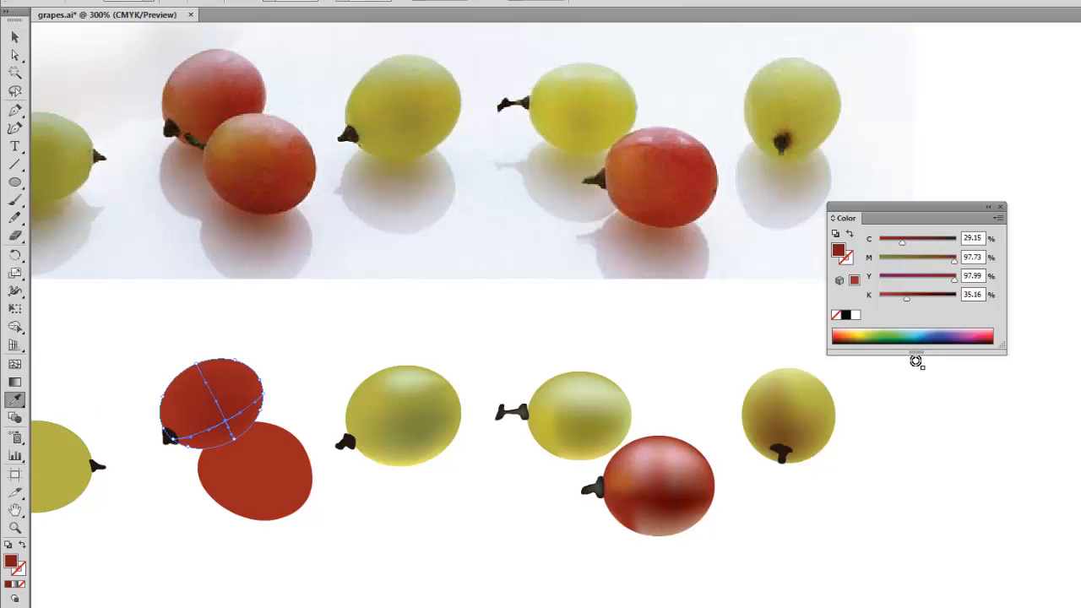
pyautogui.moveTo(903, 295); pyautogui.dragTo(934, 297)
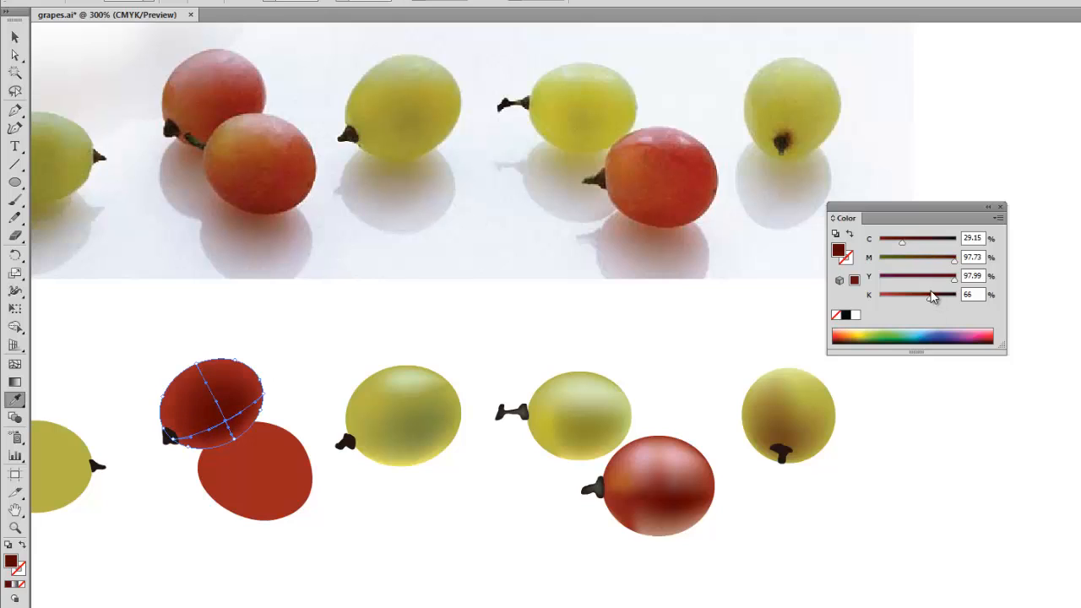
# Add mesh points left of the same grape's centre and near its upper edge, coloured red and pale pink sampled from the matching photo grape
pyautogui.click(14, 400)
pyautogui.click(224, 100)
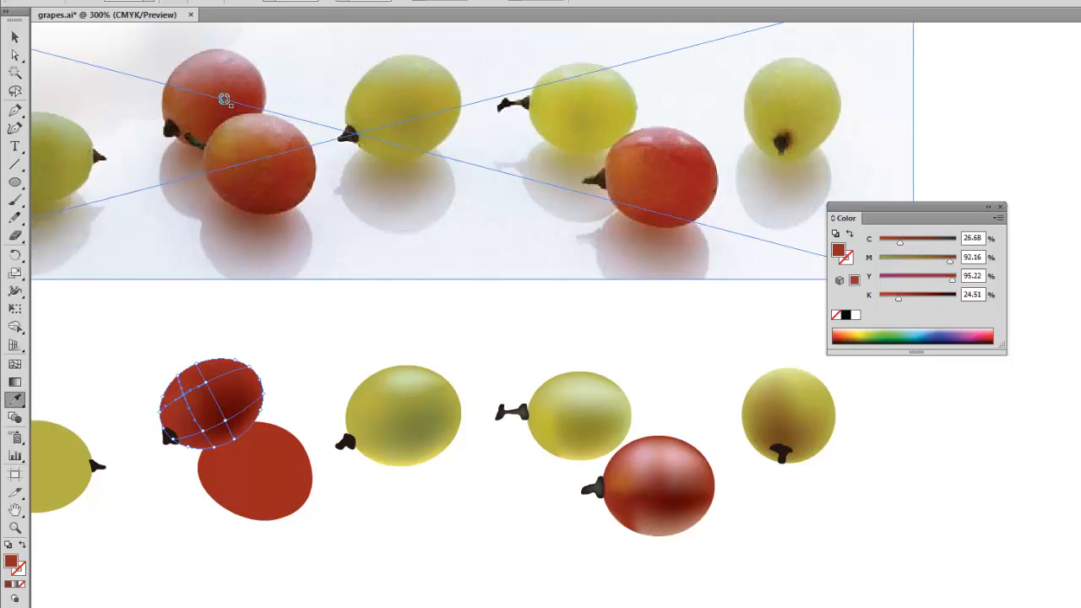
pyautogui.press('u')
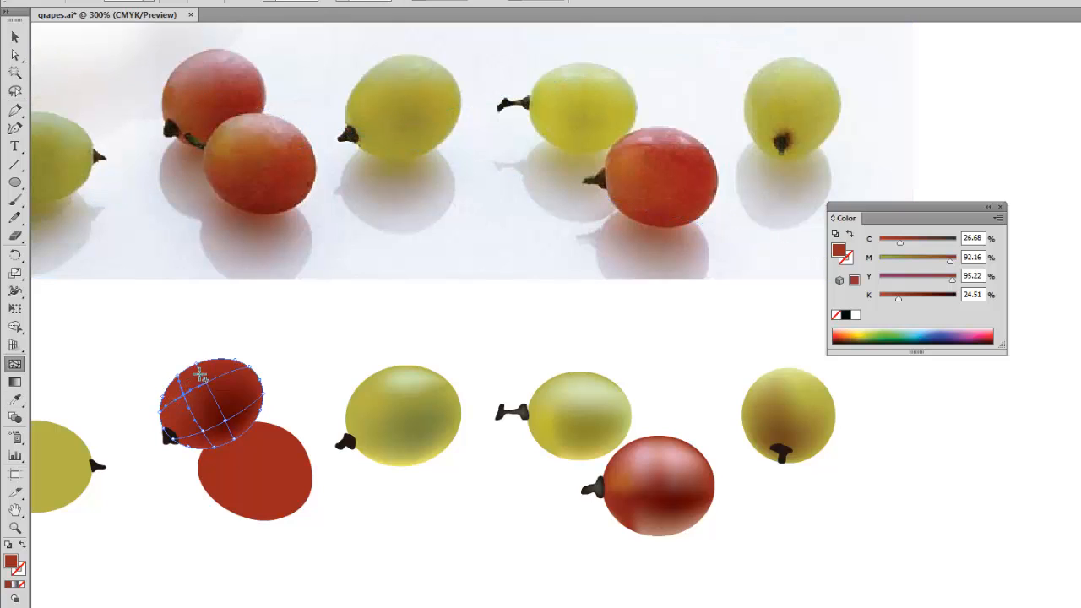
pyautogui.click(200, 374)
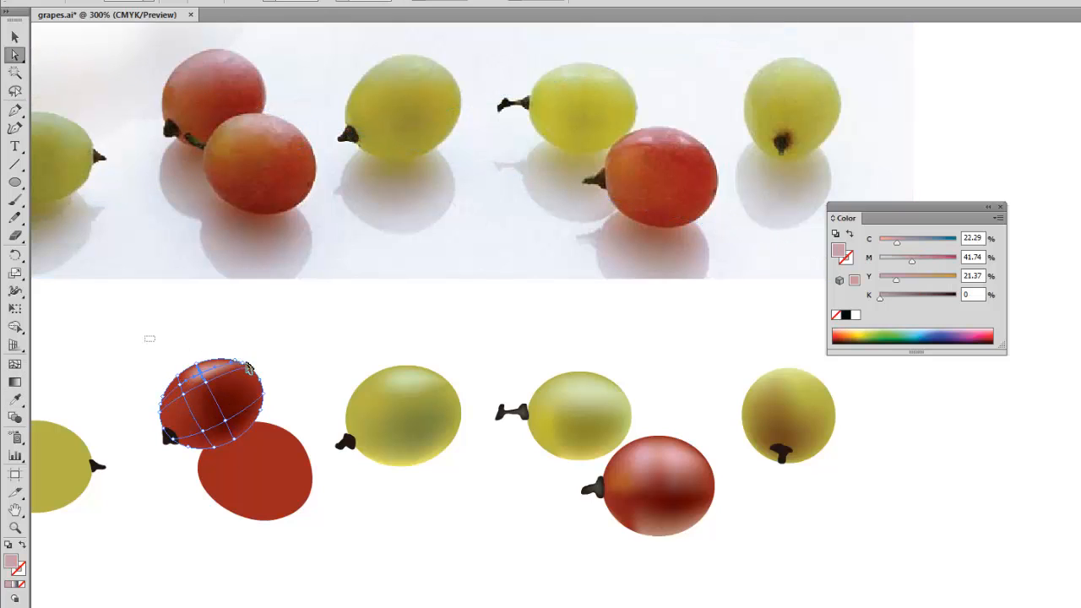
# Colour the grape's upper and left edge mesh points with pale pinks sampled from the matching photo grape
pyautogui.moveTo(246, 364); pyautogui.dragTo(266, 374)
pyautogui.click(16, 399)
pyautogui.moveTo(122, 348); pyautogui.dragTo(175, 407)
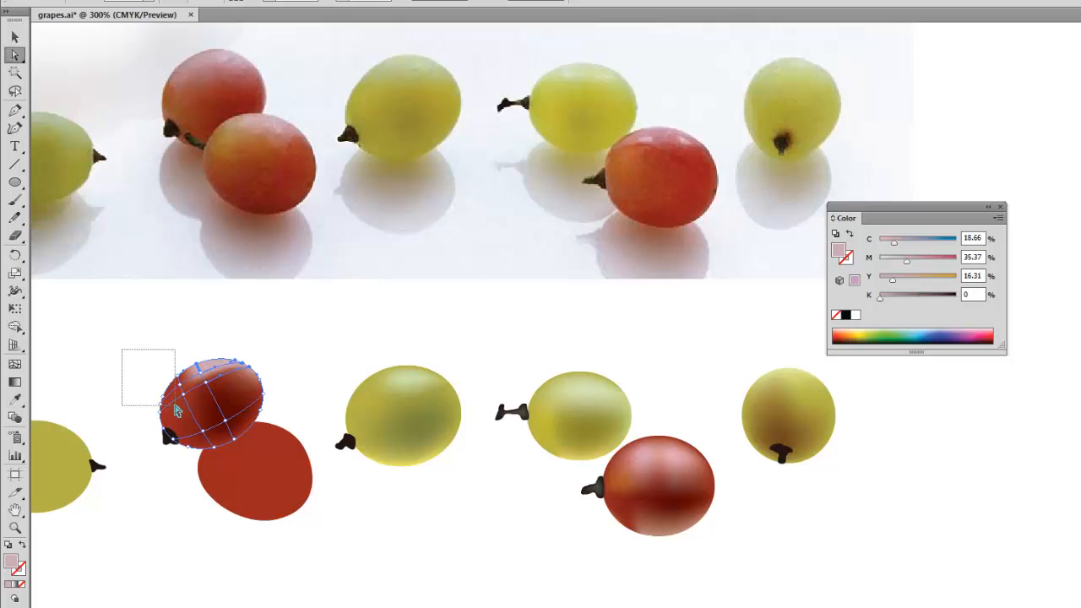
pyautogui.click(15, 399)
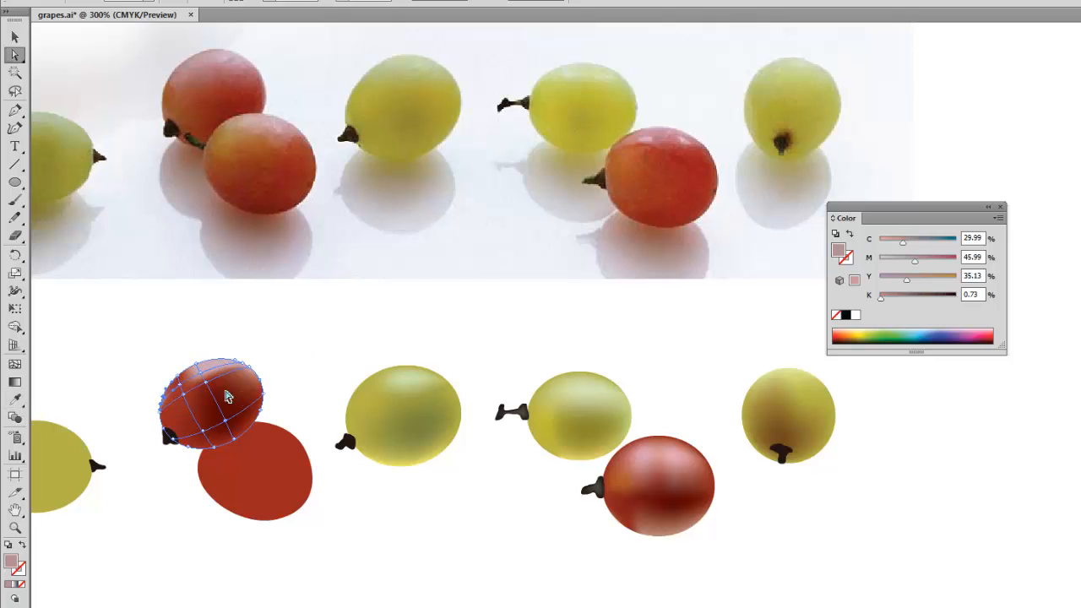
# Move the grape's inner mesh points slightly down and right to reshape its shading
pyautogui.moveTo(205, 384); pyautogui.dragTo(187, 403)
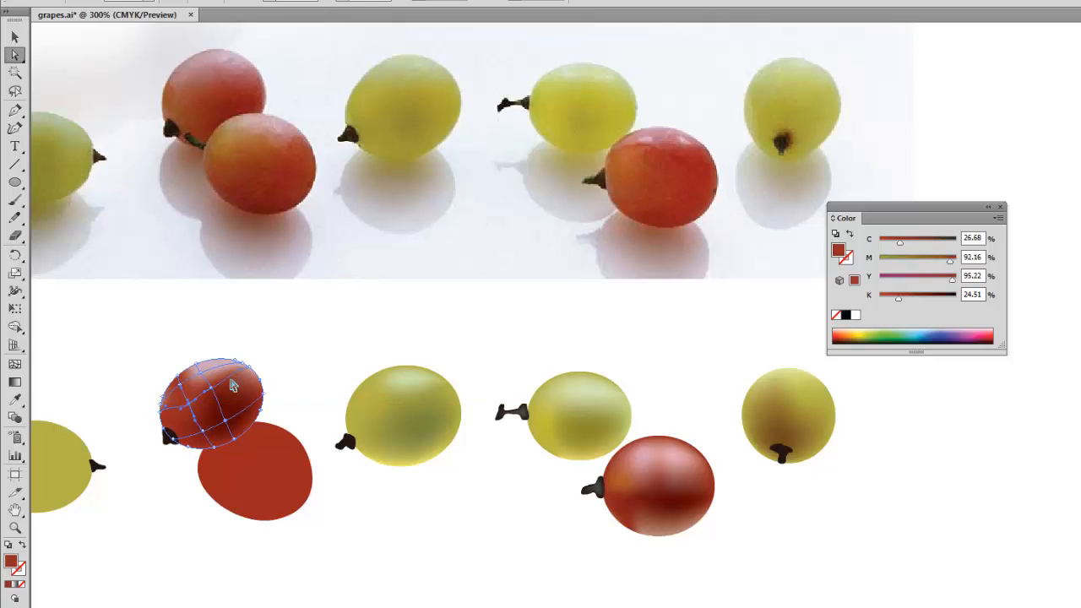
pyautogui.click(189, 404)
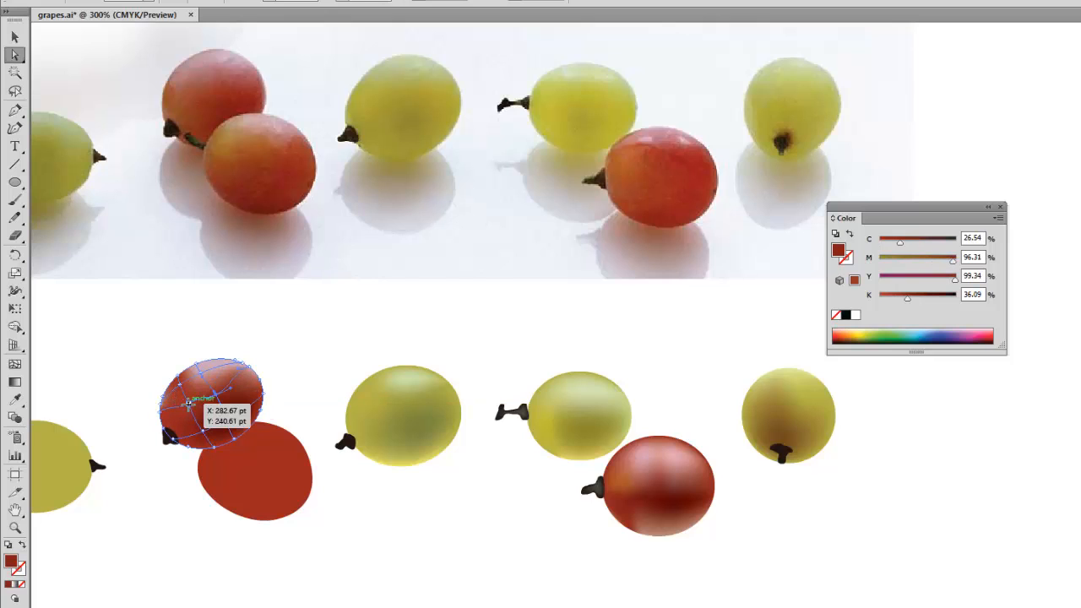
pyautogui.click(189, 404)
# Bring the lower of the two overlapping red grapes to the front
pyautogui.press('v')
pyautogui.rightClick(272, 487)
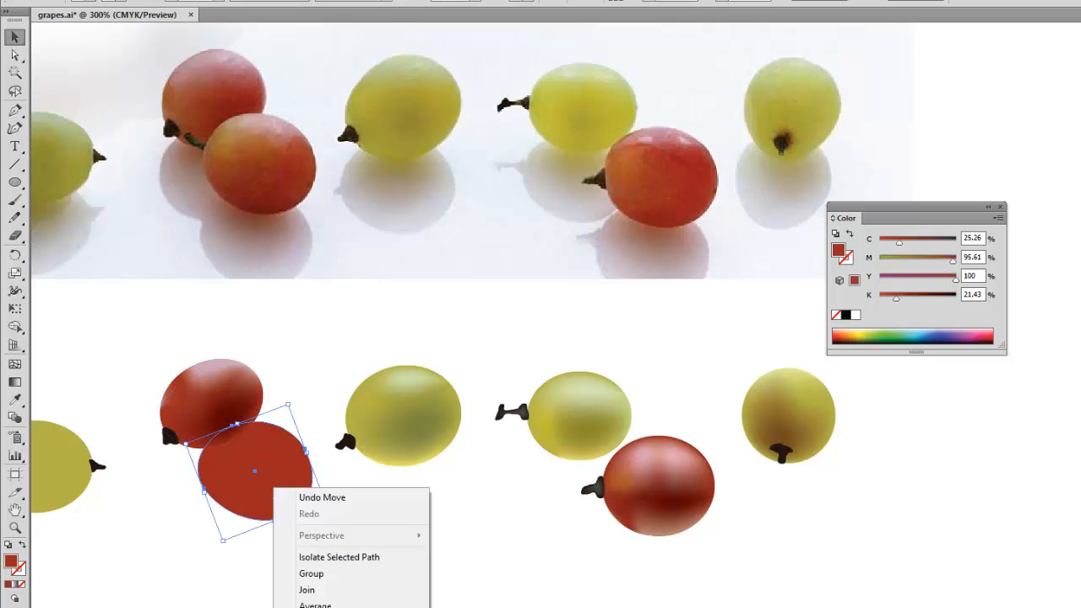
pyautogui.hotkey('ctrl', 'shift', ']')
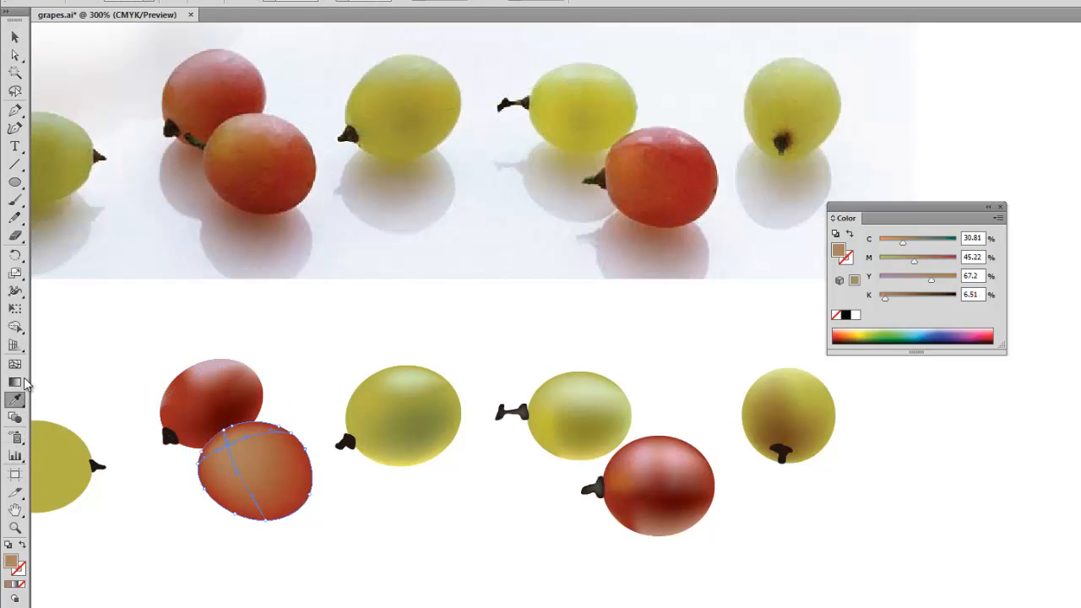
# Add a mesh point right of the lower red grape's centre and colour its lower-right shading dark red from the photo, adjusted to C 41% and K 57%
pyautogui.click(14, 365)
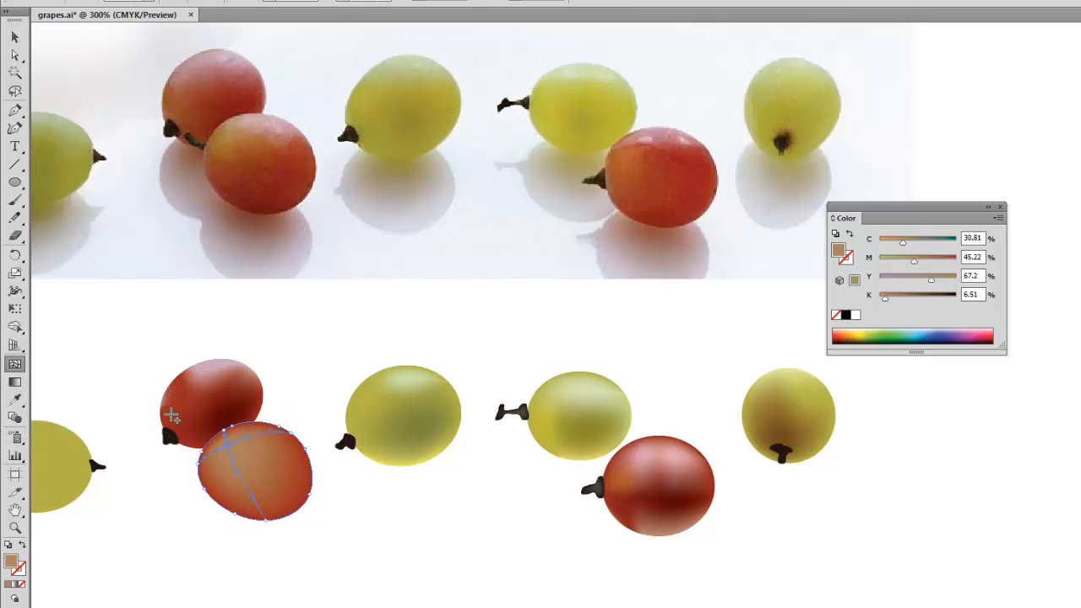
pyautogui.click(281, 476)
pyautogui.moveTo(193, 543); pyautogui.dragTo(315, 505)
pyautogui.click(14, 399)
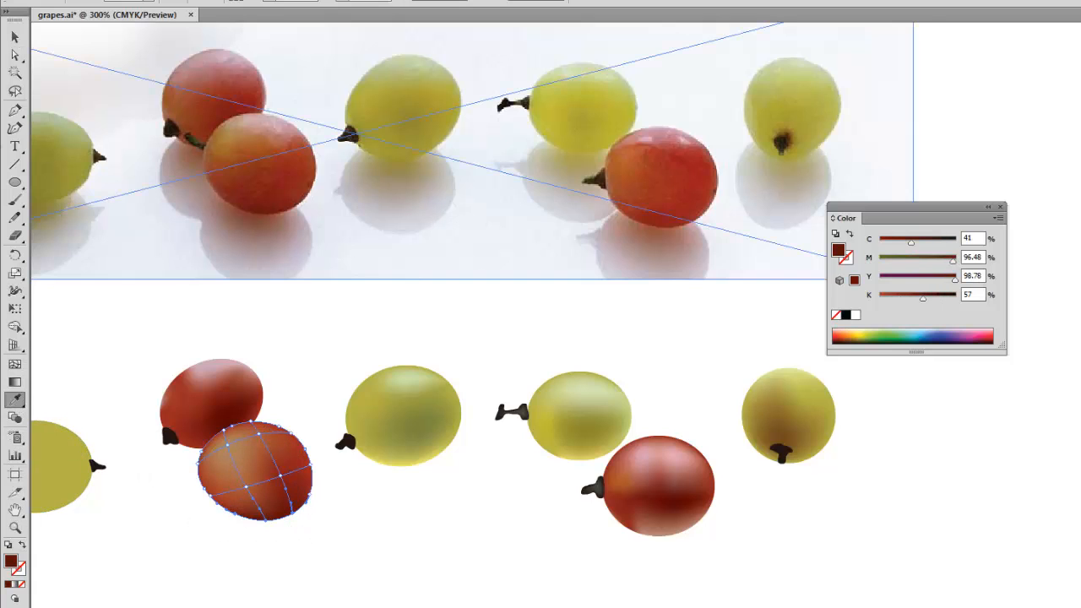
pyautogui.click(15, 36)
pyautogui.click(402, 540)
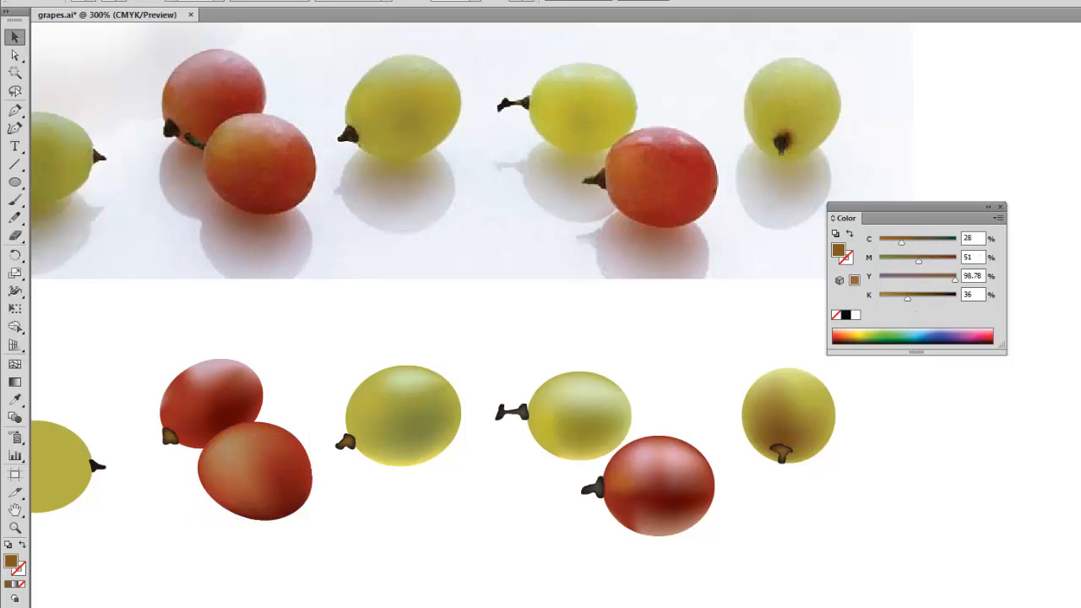
# Draw an ellipse directly below the middle green grape and a freehand stem outline over its left edge as the shadow shape
pyautogui.click(14, 182)
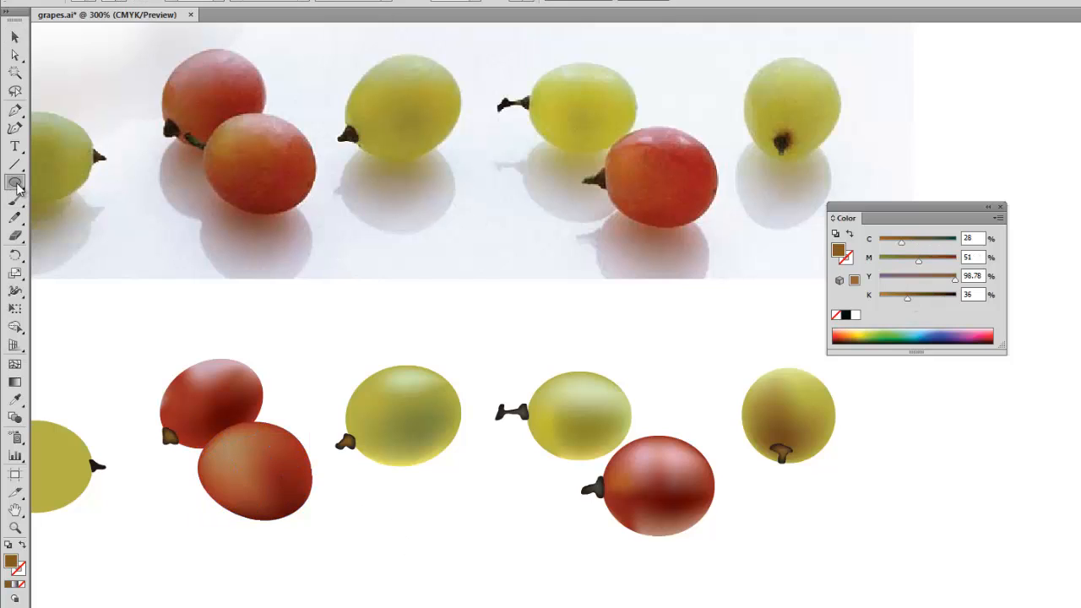
pyautogui.moveTo(342, 464); pyautogui.dragTo(465, 559)
pyautogui.click(18, 218)
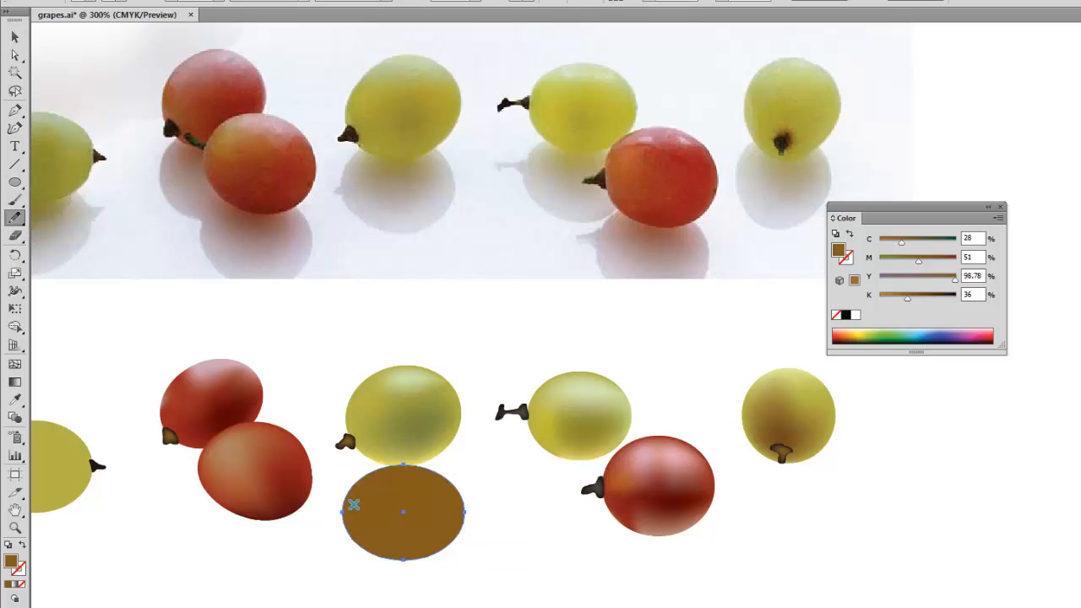
pyautogui.moveTo(331, 519)
pyautogui.mouseDown()
pyautogui.moveTo(352, 527)
pyautogui.moveTo(359, 517)
pyautogui.moveTo(442, 605)
pyautogui.moveTo(463, 605)
pyautogui.mouseUp()
# Unite the shadow ellipse with its stem outline and fill the shape with light grey sampled from the photo shadow
pyautogui.click(14, 36)
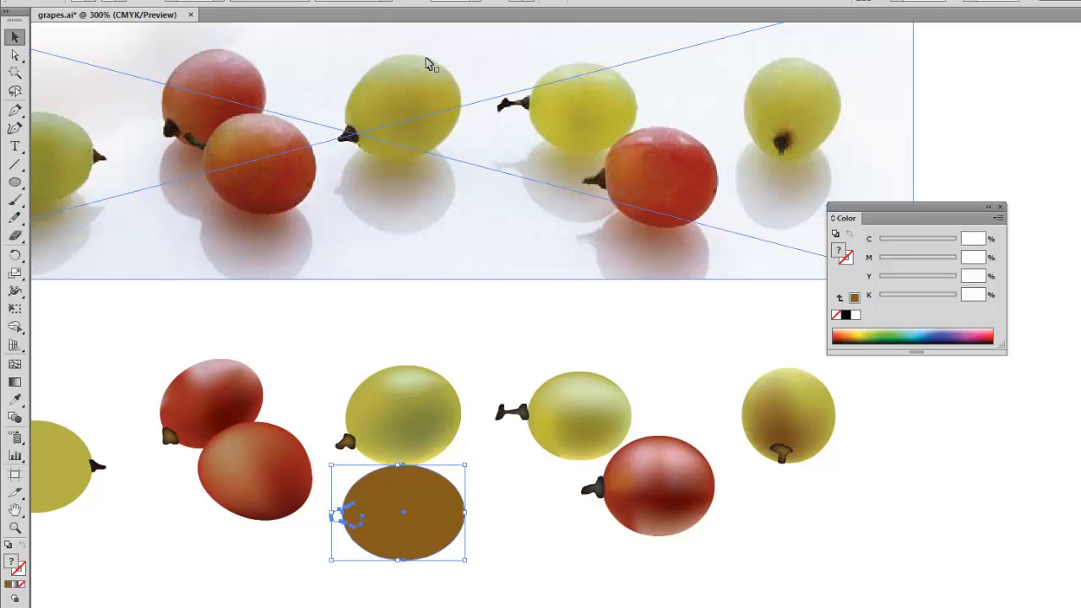
pyautogui.click(282, 1)
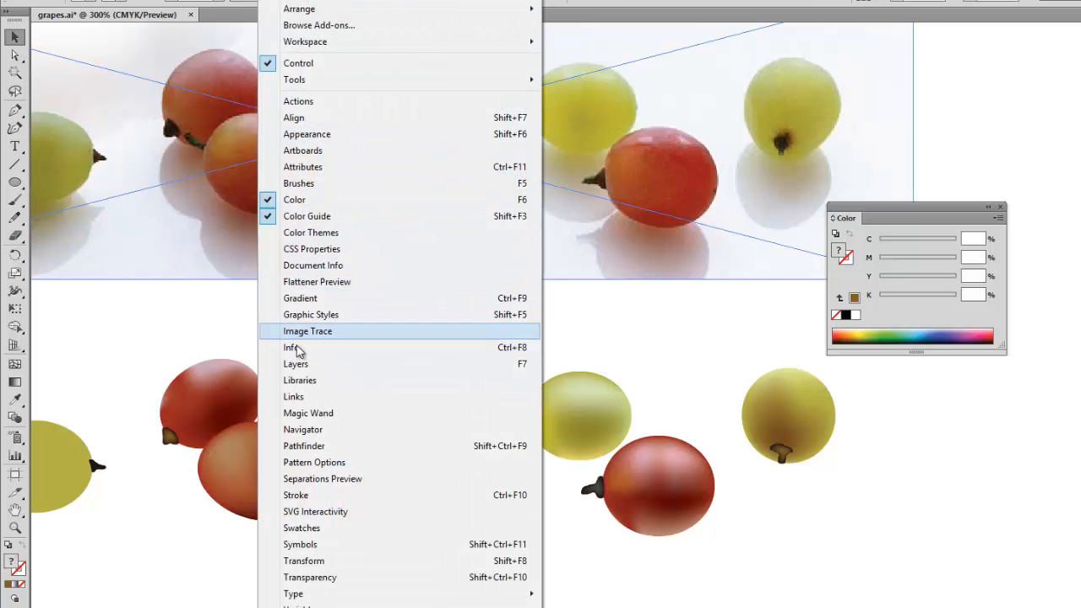
pyautogui.click(362, 447)
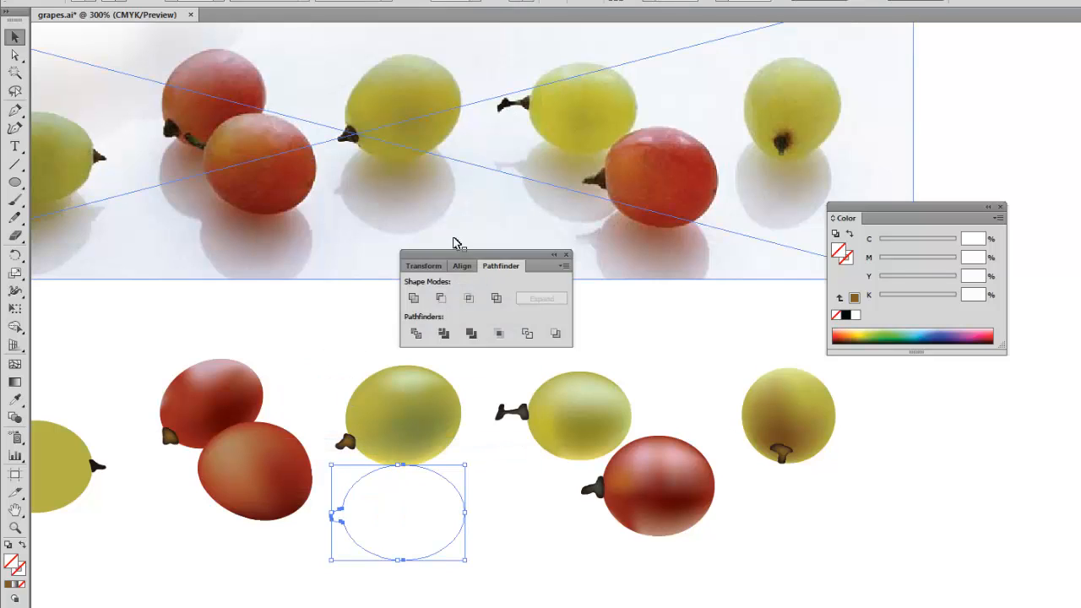
pyautogui.moveTo(464, 266); pyautogui.dragTo(1019, 451)
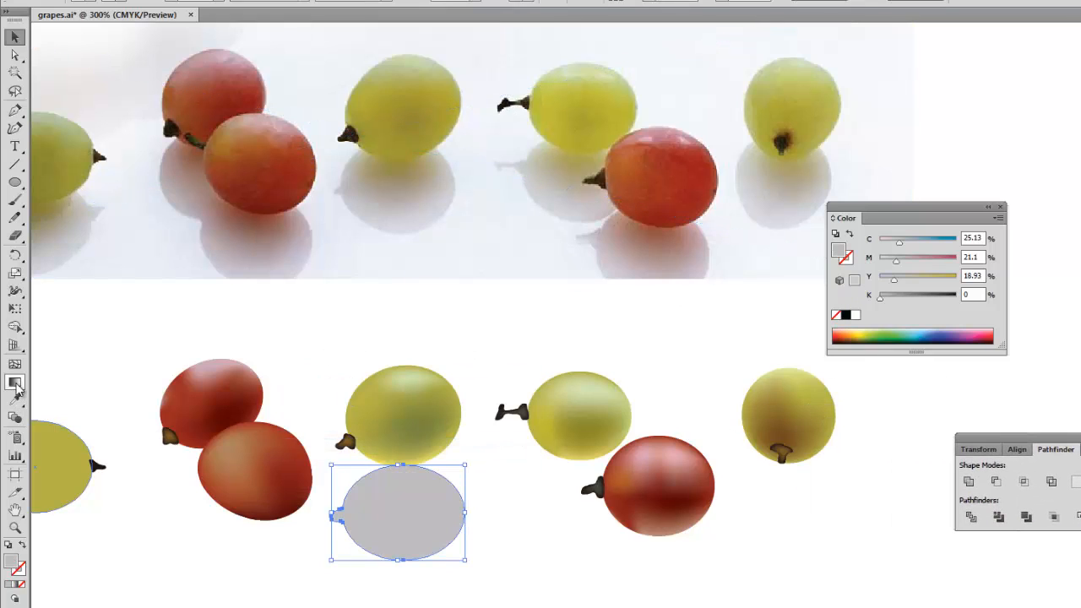
# Apply a radial gradient to the united shadow shape and reverse its direction so white lies at the outer edge
pyautogui.click(15, 384)
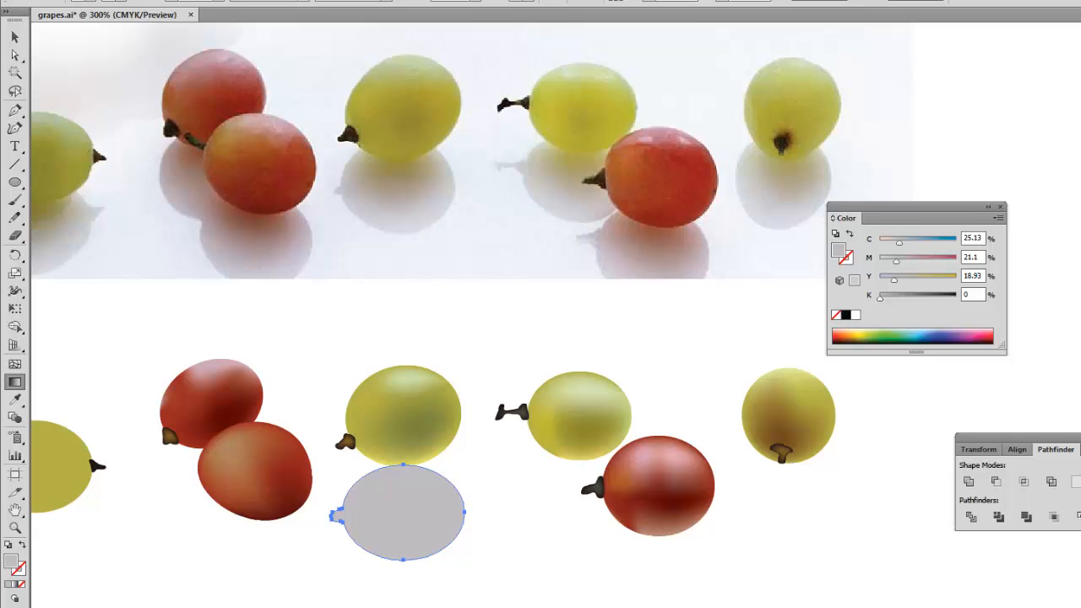
pyautogui.press('.')
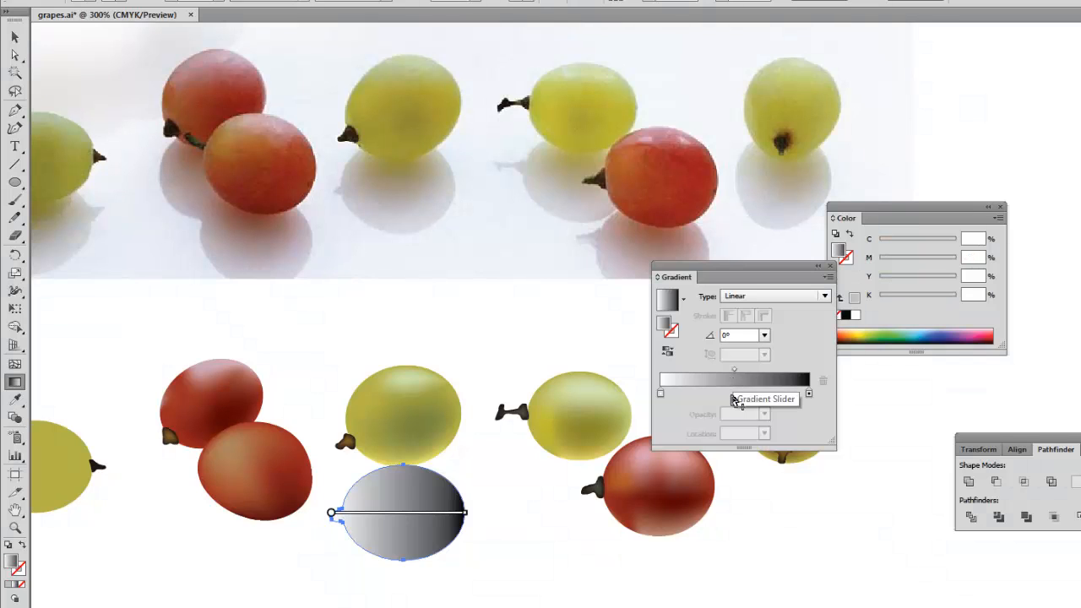
pyautogui.click(775, 301)
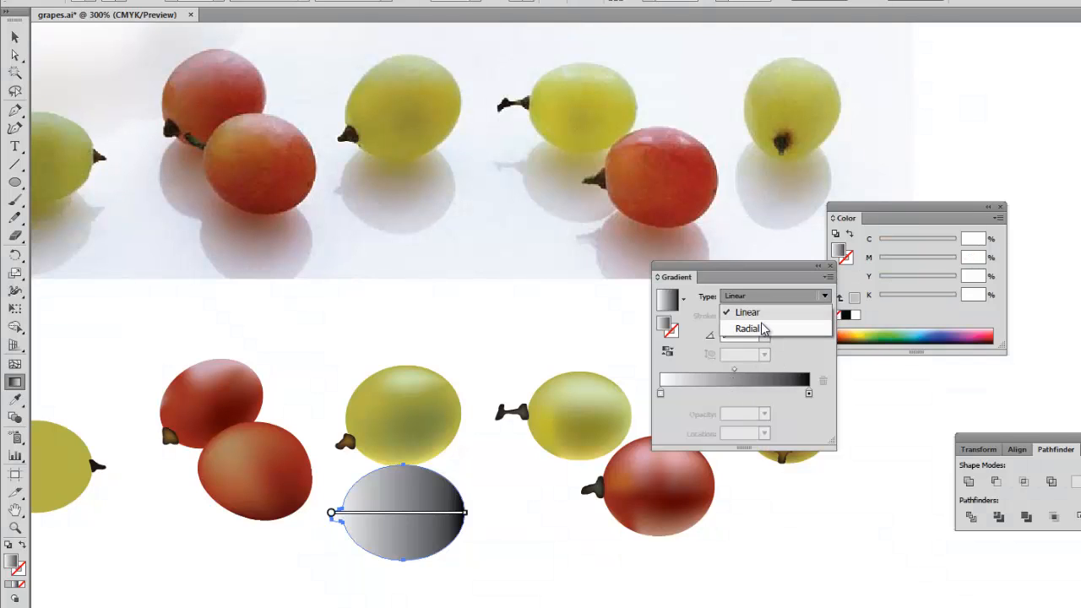
pyautogui.click(749, 329)
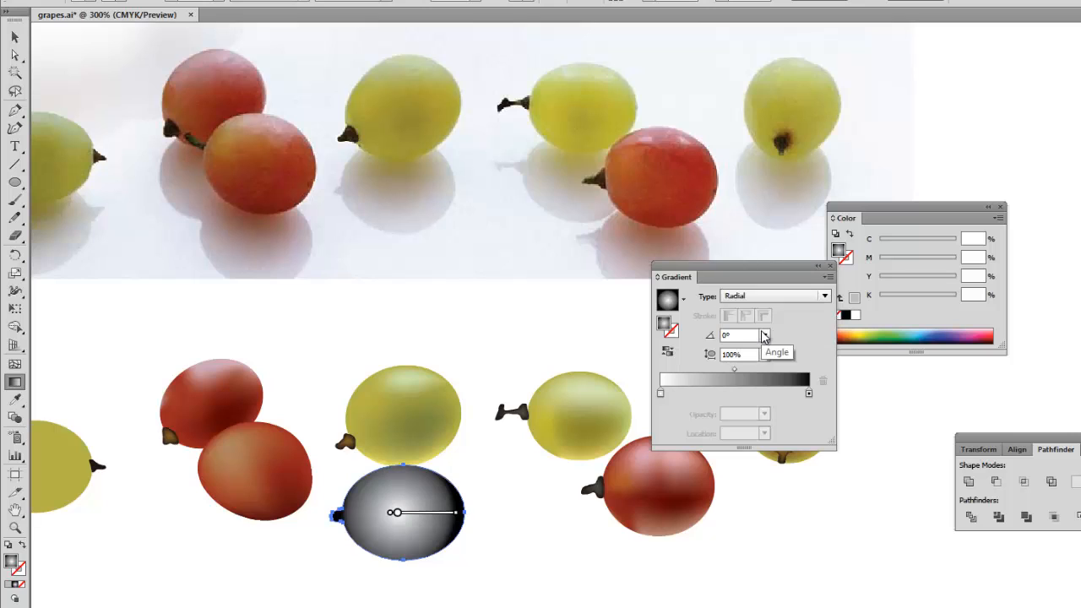
pyautogui.click(668, 350)
# Lighten the gradient's centre stop to mid grey and move the gradient midpoint to about 71%
pyautogui.doubleClick(661, 392)
pyautogui.moveTo(757, 447); pyautogui.dragTo(723, 450)
pyautogui.moveTo(734, 369); pyautogui.dragTo(767, 369)
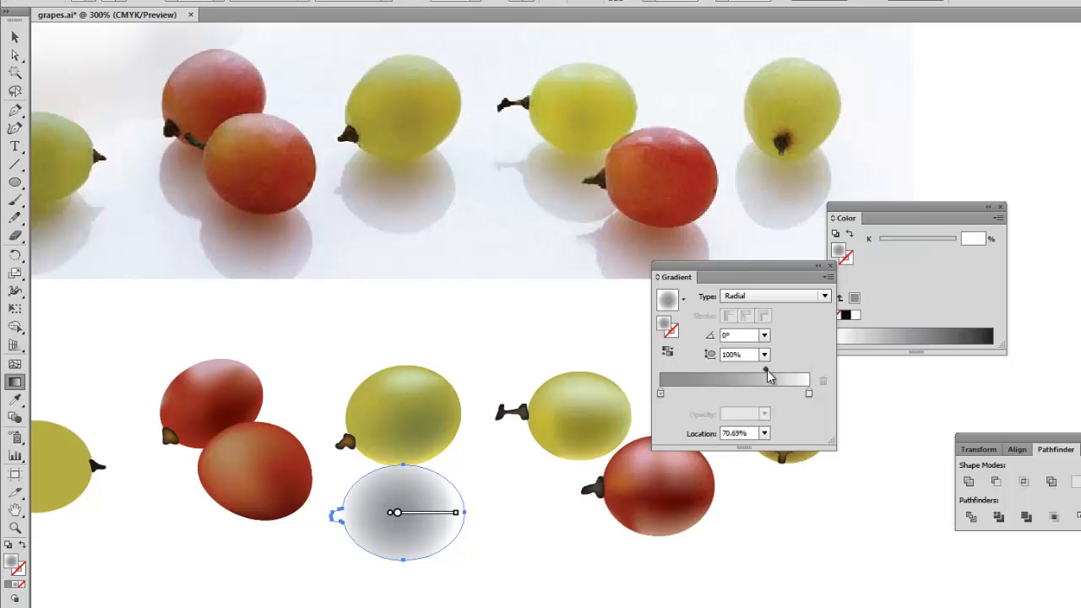
# Reshape the shadow's radial gradient to an aspect ratio of 72.3%, extend its radius slightly and shift its focal point right
pyautogui.moveTo(397, 519); pyautogui.dragTo(402, 520)
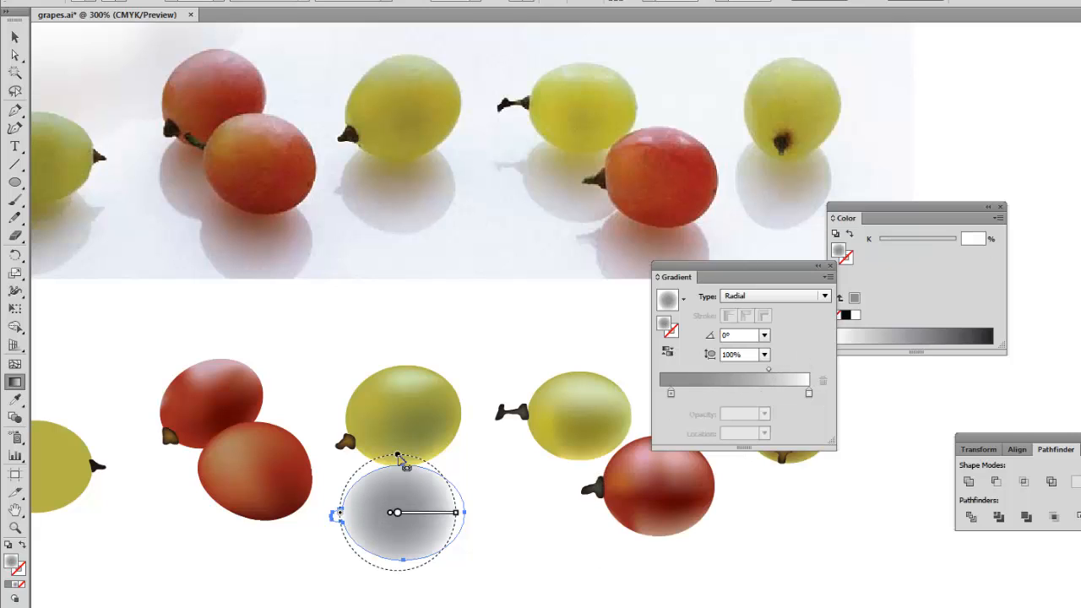
pyautogui.moveTo(397, 453); pyautogui.dragTo(397, 471)
pyautogui.moveTo(456, 513); pyautogui.dragTo(461, 514)
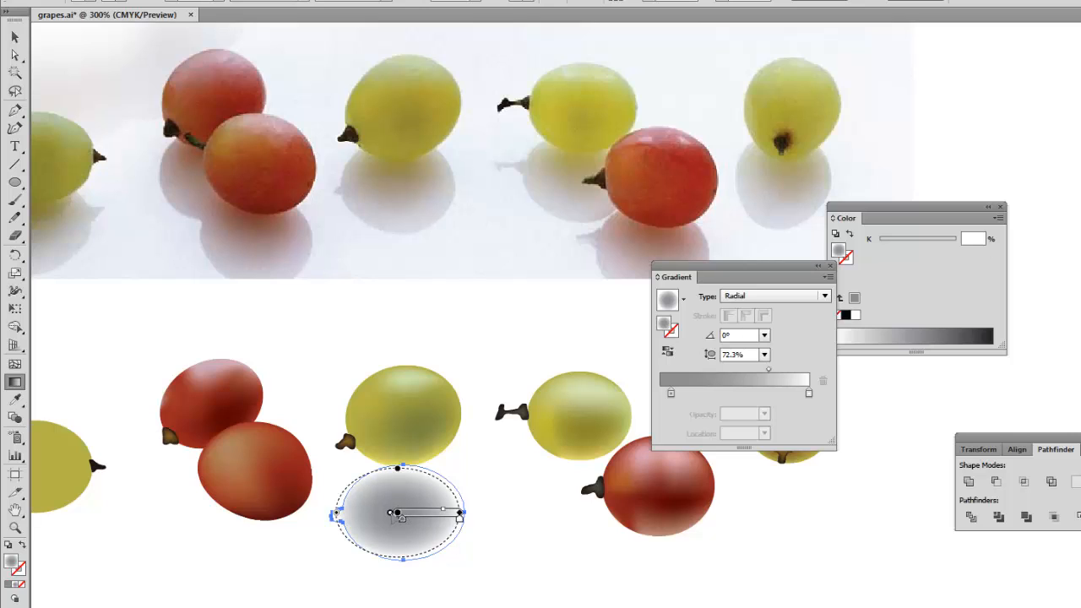
pyautogui.moveTo(391, 512); pyautogui.dragTo(411, 511)
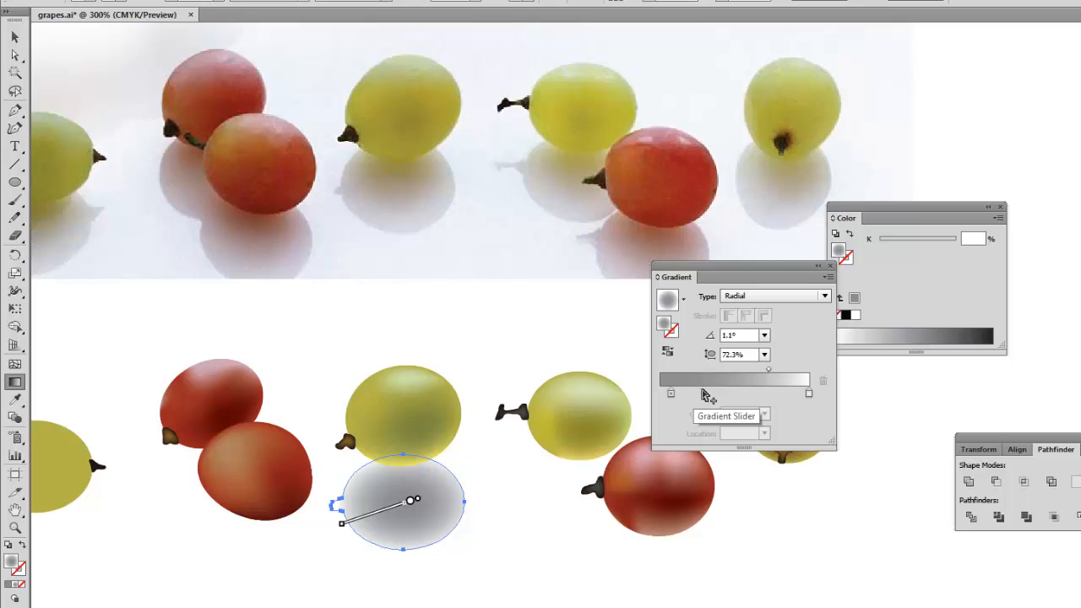
# Add an intermediate grey stop to the shadow's gradient and recolour the centre stop olive-brown, C19 M20 Y61 K54
pyautogui.click(703, 391)
pyautogui.doubleClick(705, 392)
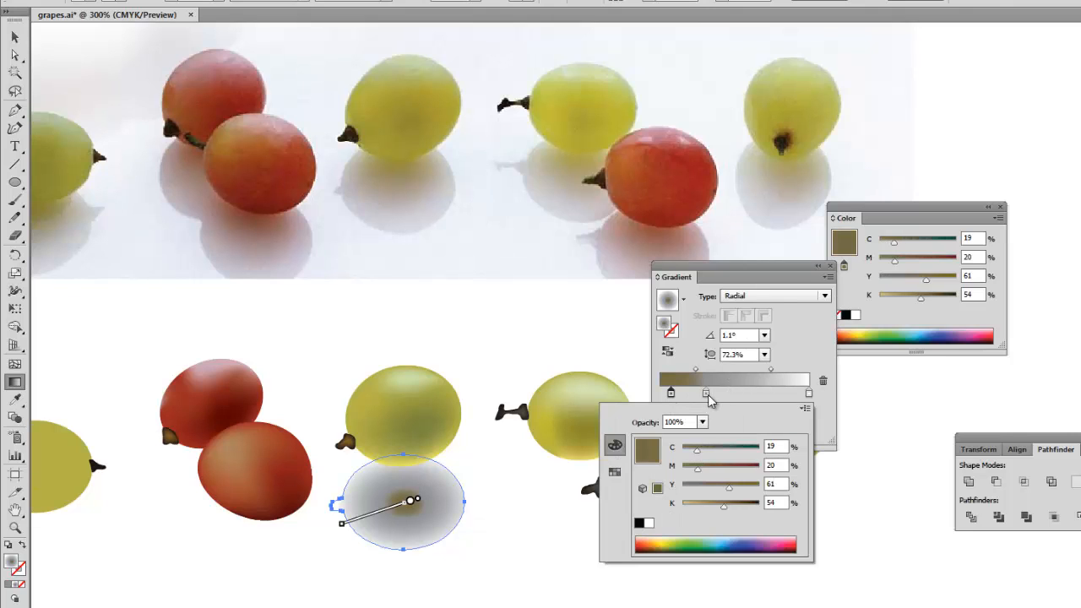
pyautogui.click(705, 393)
# Move the intermediate grey stop outward and set the midpoint between the olive-brown and grey stops to 58.97%
pyautogui.moveTo(706, 393)
pyautogui.mouseDown()
pyautogui.moveTo(746, 395)
pyautogui.moveTo(711, 373)
pyautogui.mouseUp()
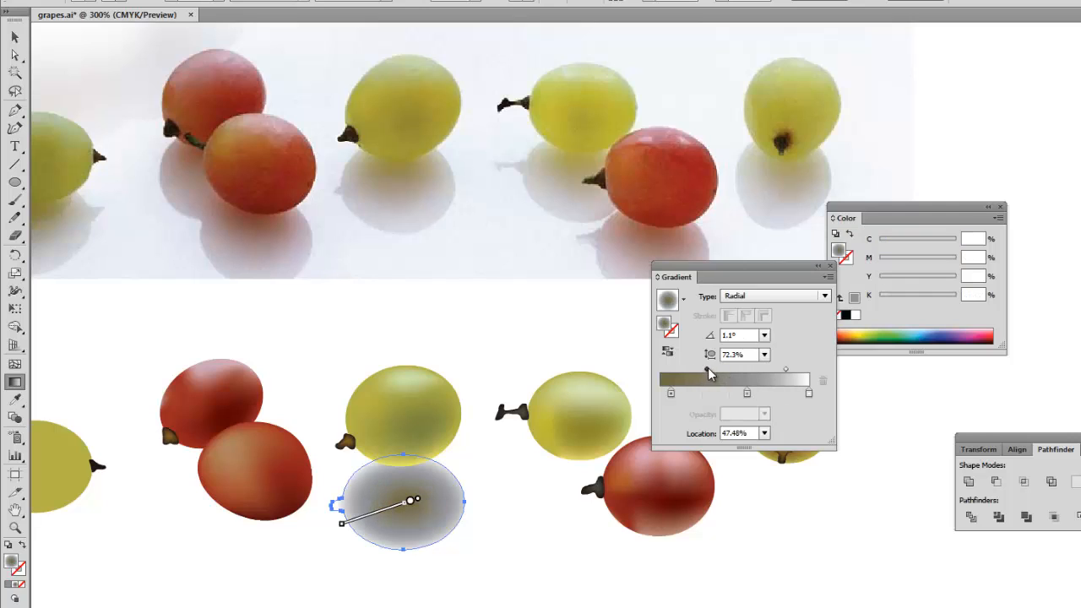
pyautogui.hotkey('ctrl', 'z')
pyautogui.click(714, 370)
pyautogui.moveTo(715, 374); pyautogui.dragTo(722, 374)
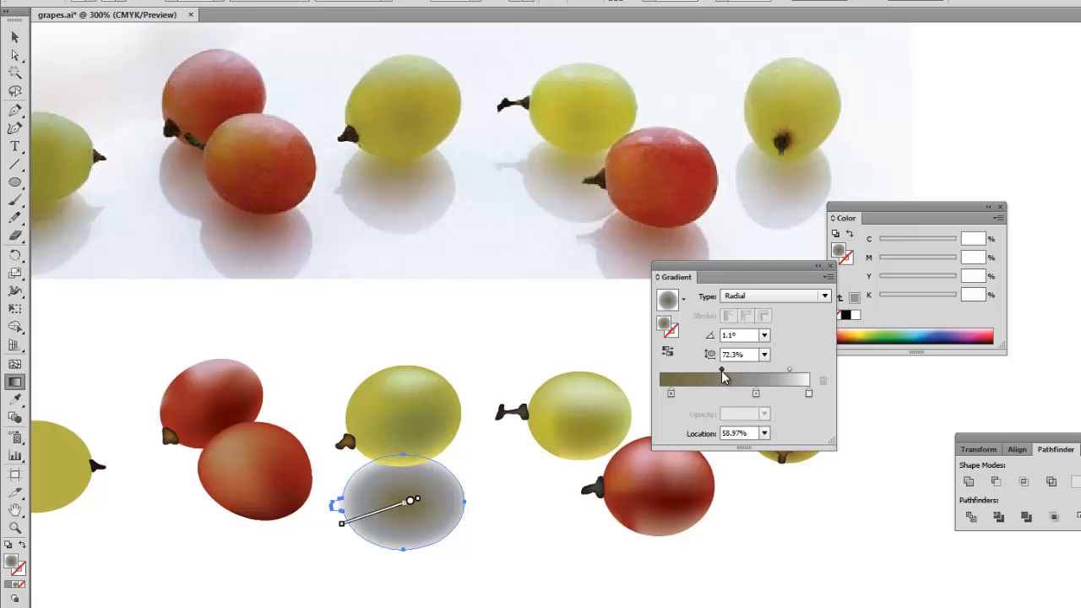
# Set the gradient's outer stop to K 20% with 30% opacity and deselect the shadow
pyautogui.click(808, 393)
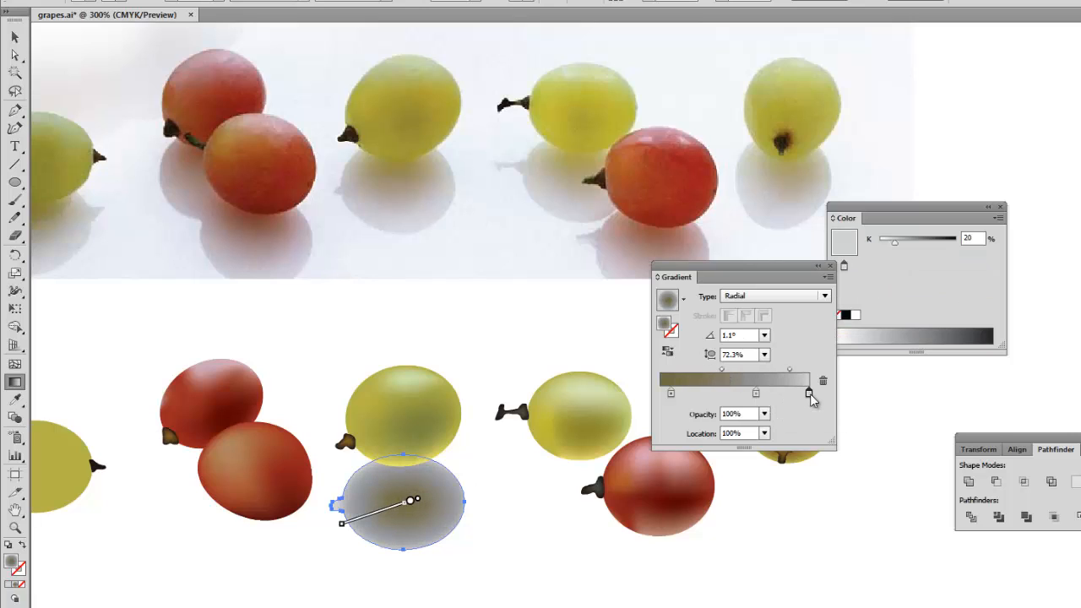
pyautogui.click(764, 414)
pyautogui.click(785, 533)
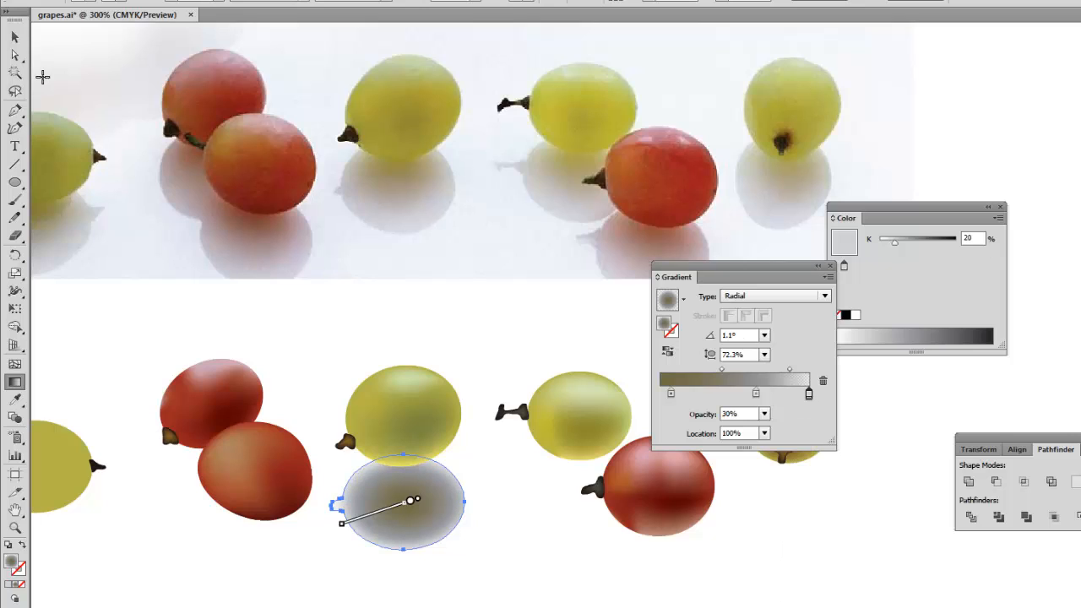
pyautogui.click(17, 40)
pyautogui.hotkey('ctrl', 'shift', 'a')
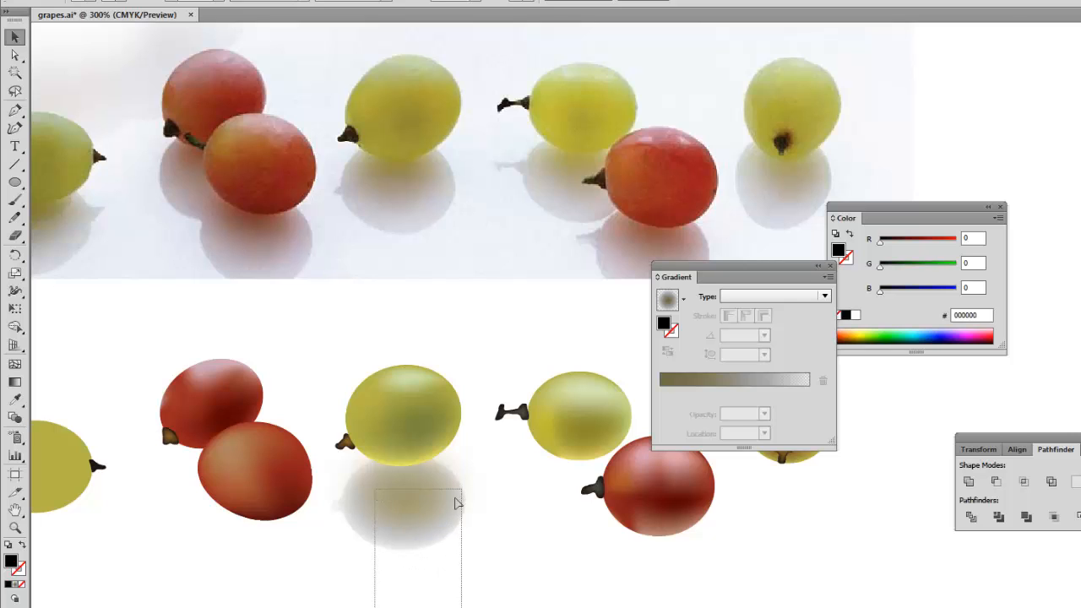
# Duplicate the finished shadow and place the copy beneath the neighbouring green grape
pyautogui.click(431, 514)
pyautogui.moveTo(425, 512); pyautogui.dragTo(590, 503)
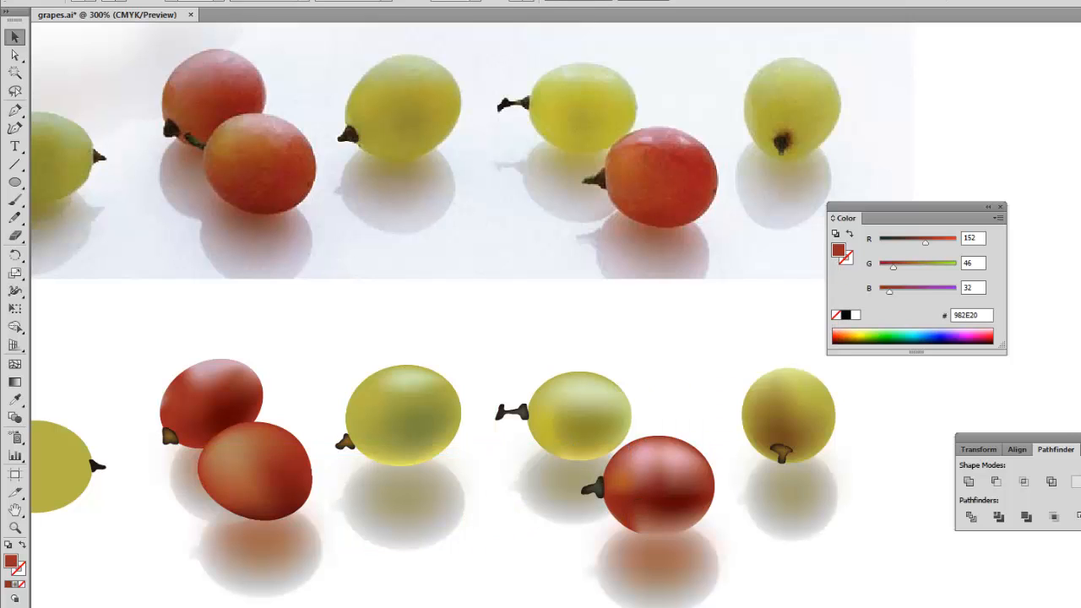
pyautogui.hotkey('ctrl', '-')
pyautogui.hscroll(2, 819, 572)
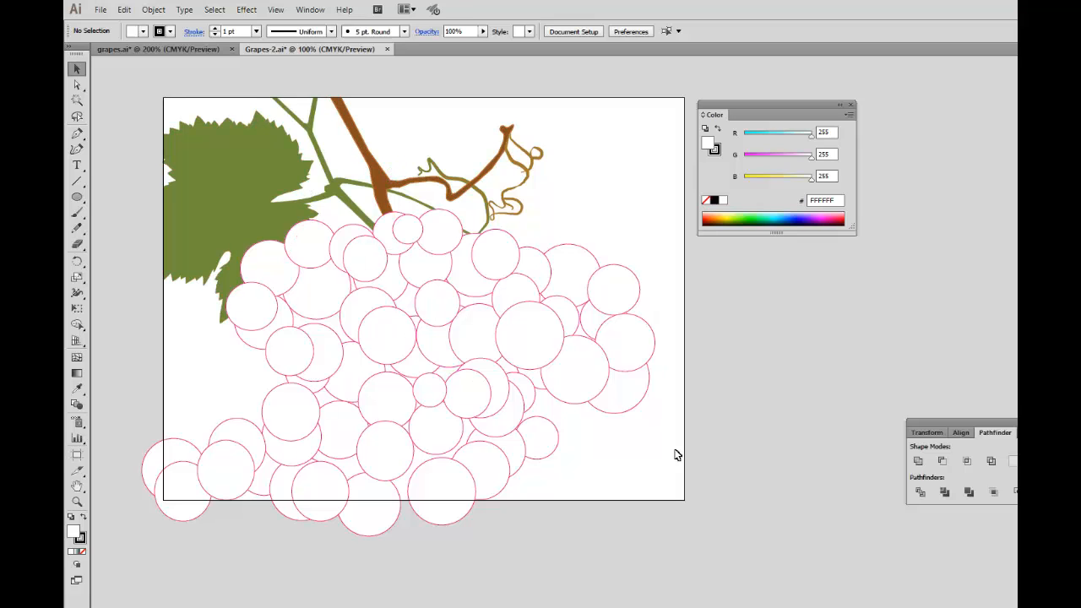
# Fill all the grape circles in Grapes-2.ai with dark blue, C77 M70 Y0 K47, and no stroke
pyautogui.moveTo(112, 97); pyautogui.dragTo(692, 601)
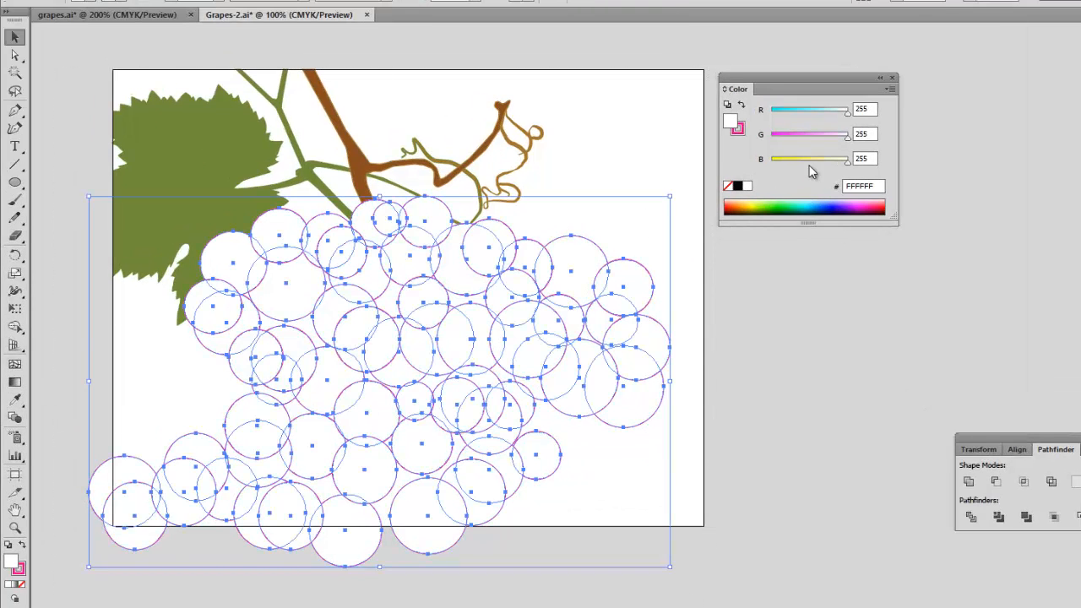
pyautogui.click(890, 88)
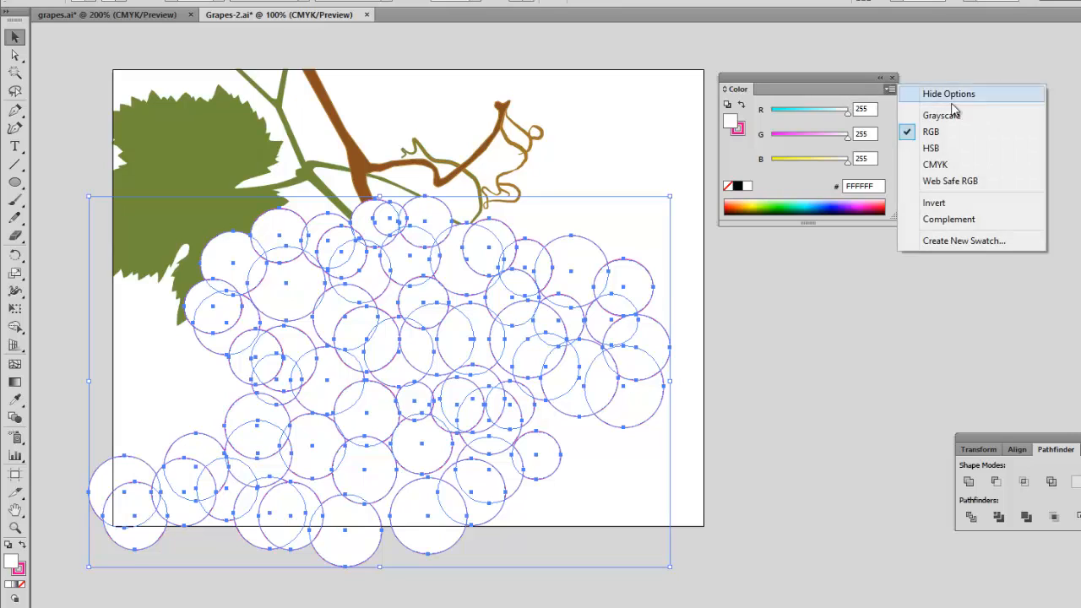
pyautogui.click(936, 166)
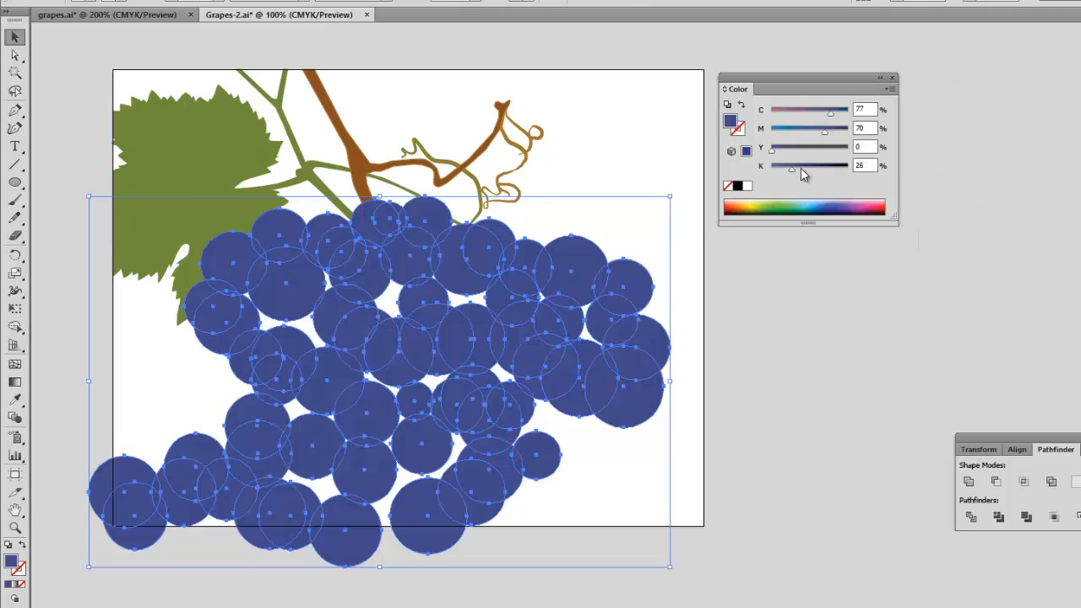
pyautogui.moveTo(792, 170); pyautogui.dragTo(800, 169)
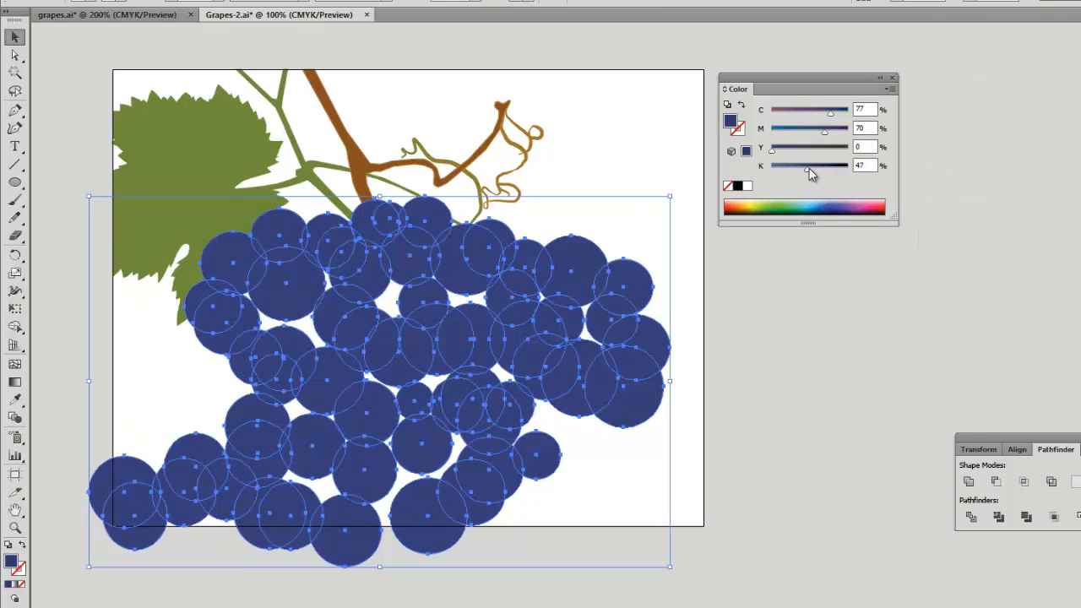
pyautogui.click(799, 263)
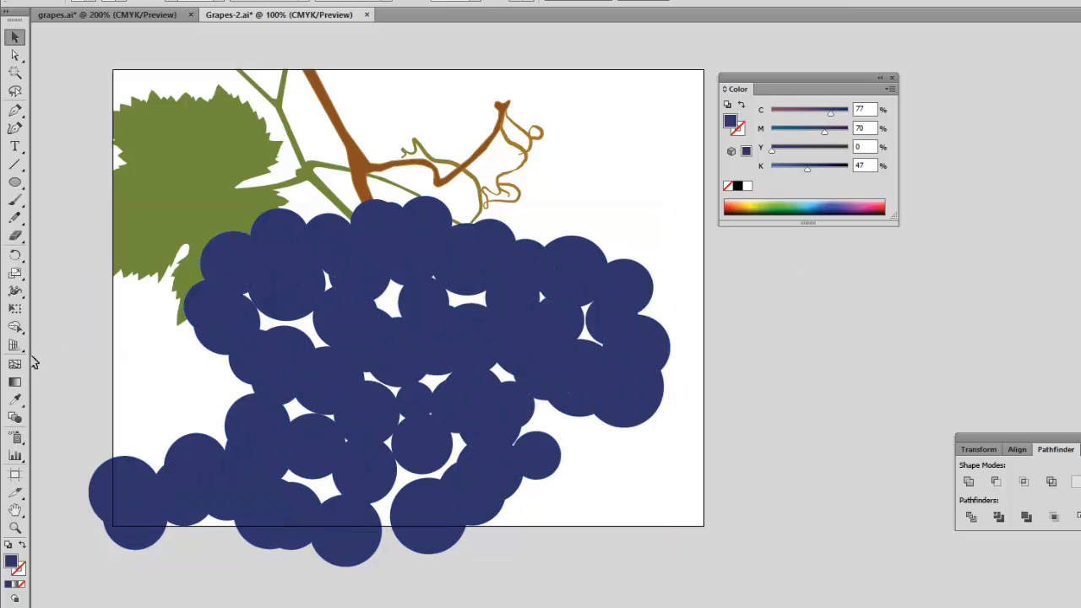
# Add a gradient mesh point in the lower right of the far-right grape and colour it C80 M80 Y0 K63
pyautogui.click(15, 366)
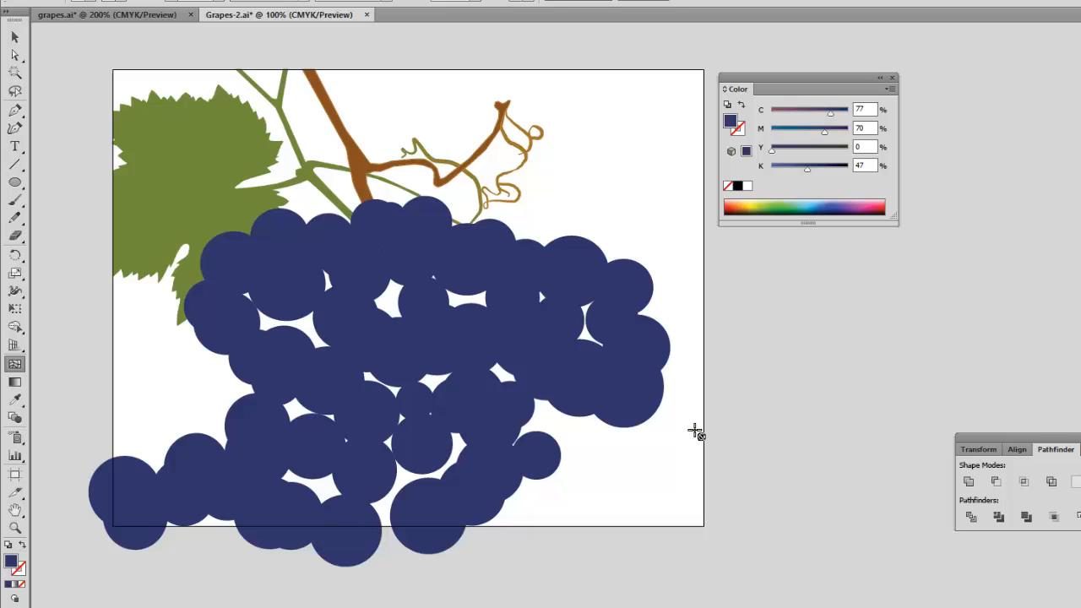
pyautogui.click(639, 400)
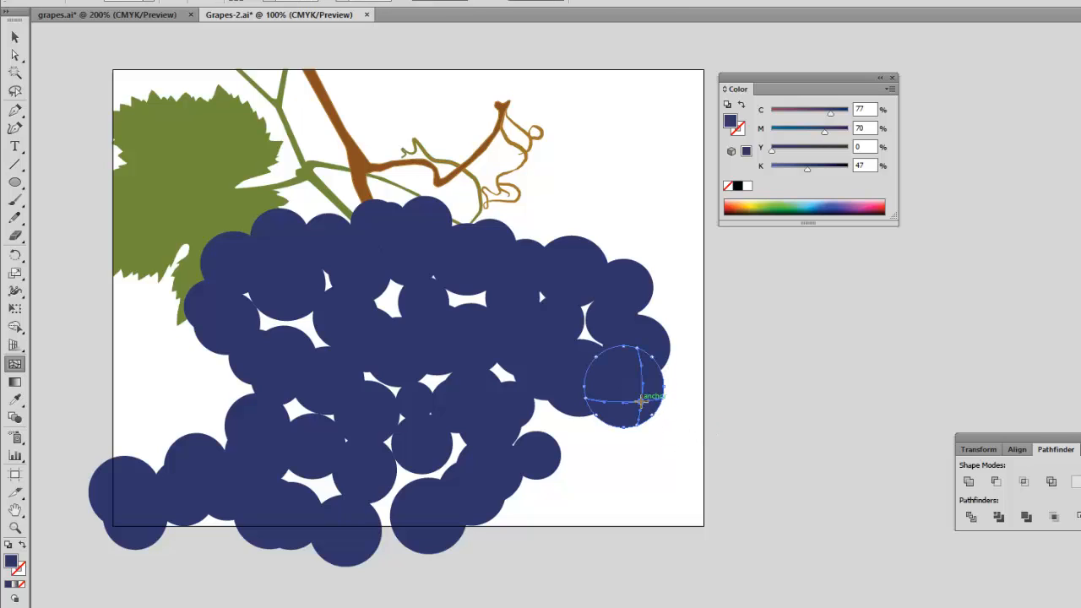
pyautogui.moveTo(809, 169); pyautogui.dragTo(819, 172)
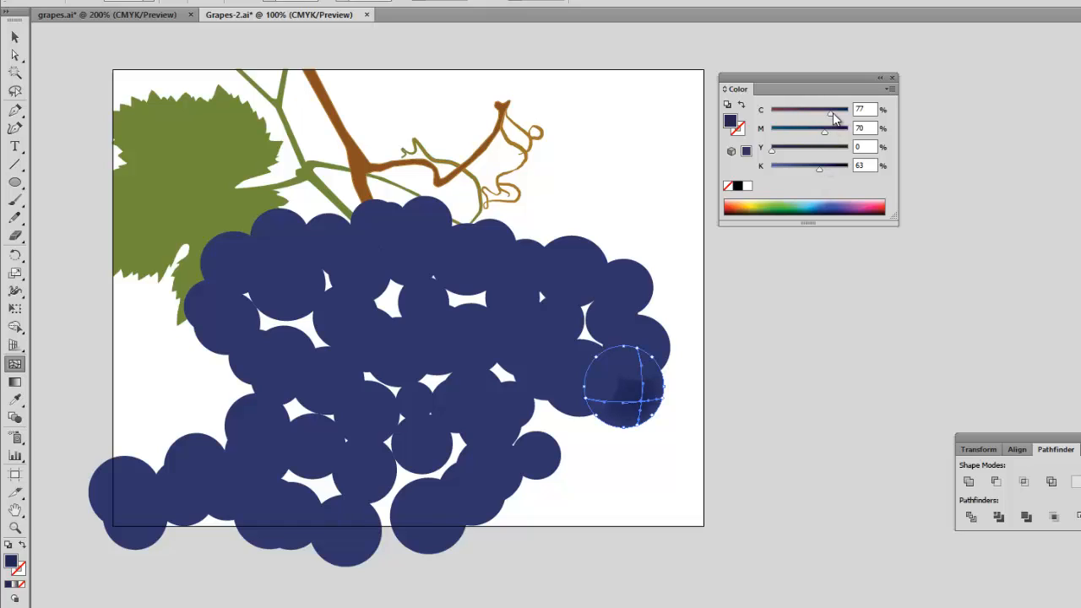
pyautogui.moveTo(833, 113); pyautogui.dragTo(837, 135)
# Add mesh points in the same C80 M80 Y0 K63 colour to several grapes across the cluster
pyautogui.click(479, 497)
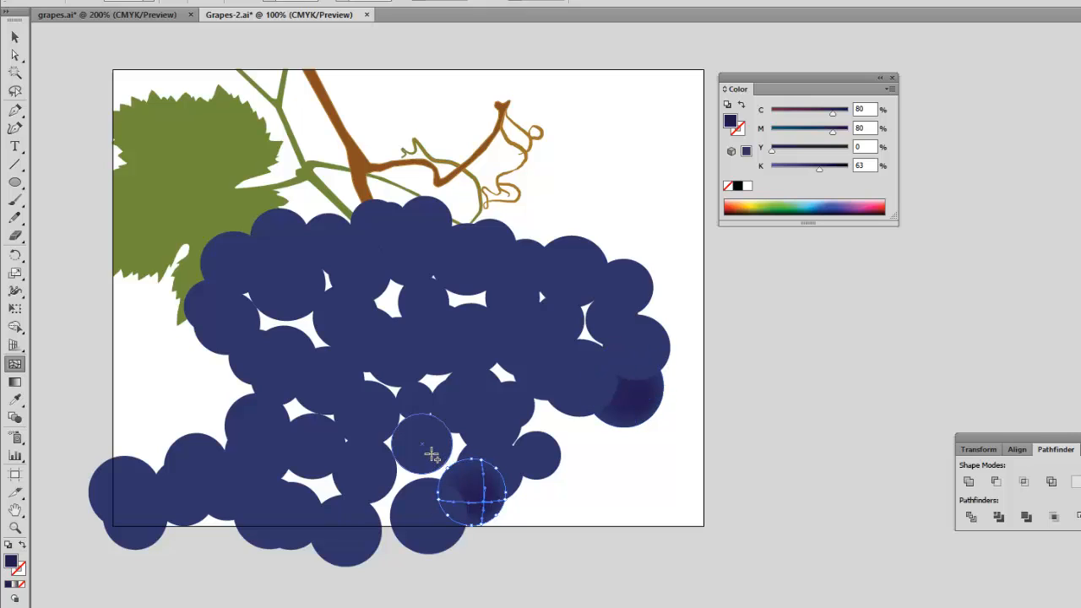
pyautogui.click(430, 453)
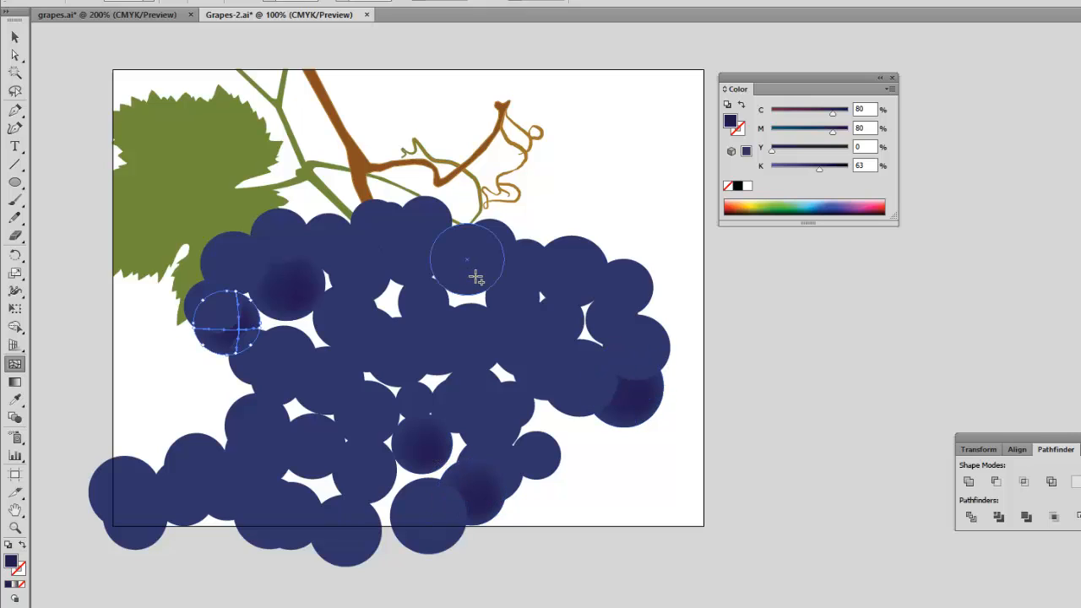
pyautogui.click(475, 276)
pyautogui.click(270, 437)
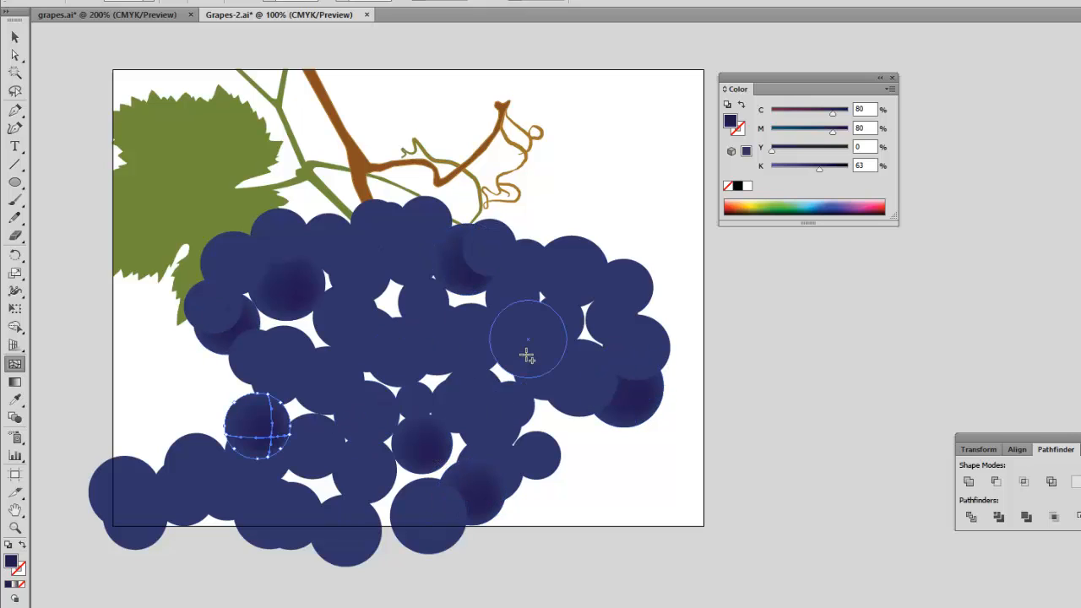
# Add dark mesh points to more grapes in the middle and outer cluster, shifting the colour to C69 M71 Y0 K69
pyautogui.click(543, 358)
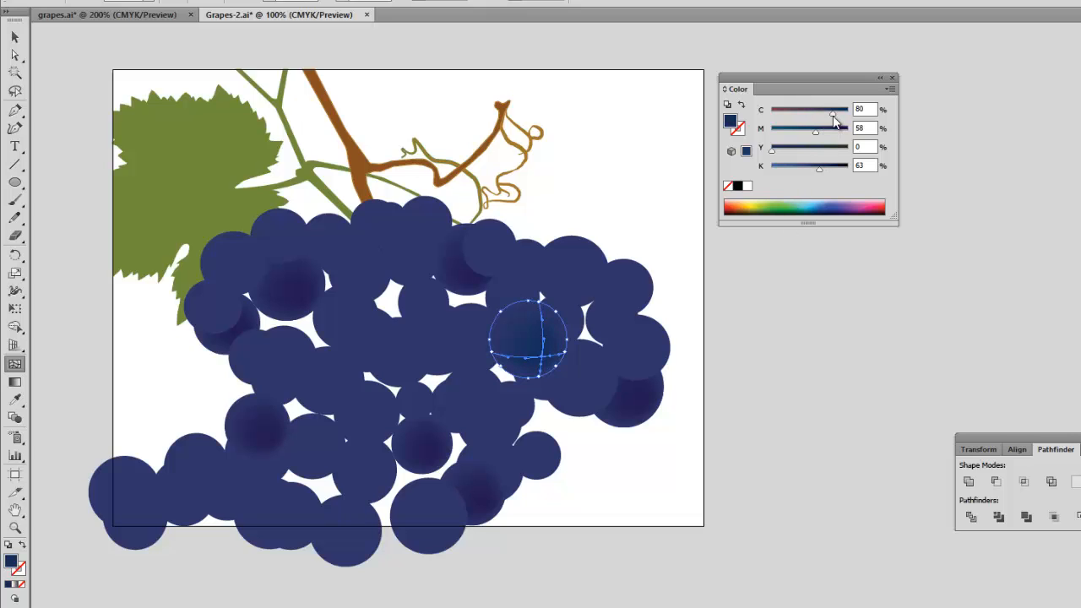
pyautogui.moveTo(833, 114); pyautogui.dragTo(824, 113)
pyautogui.click(367, 340)
pyautogui.click(285, 365)
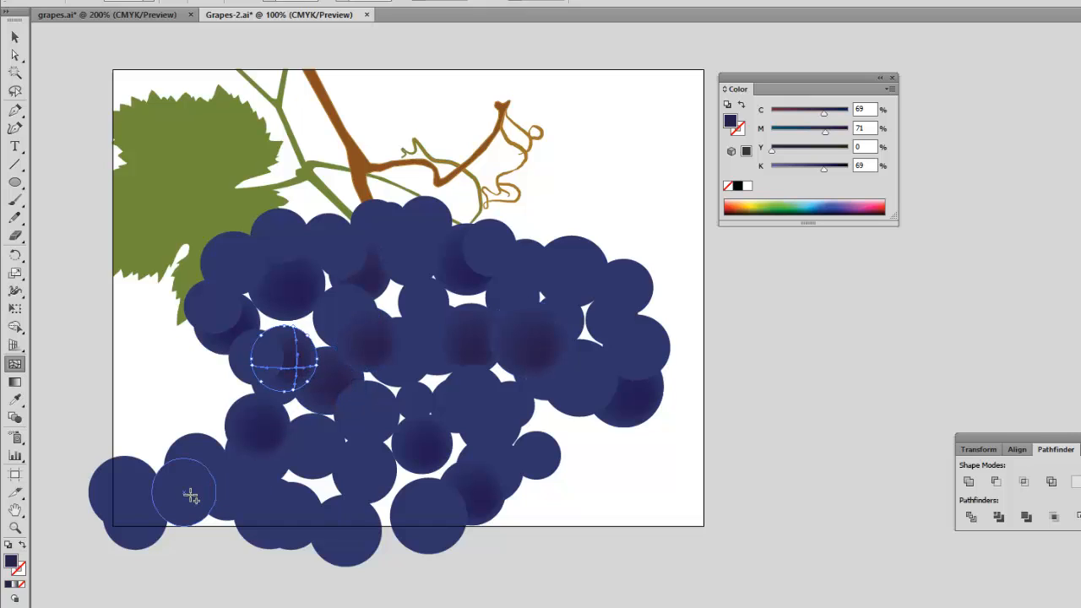
pyautogui.click(188, 496)
pyautogui.click(592, 396)
pyautogui.click(289, 519)
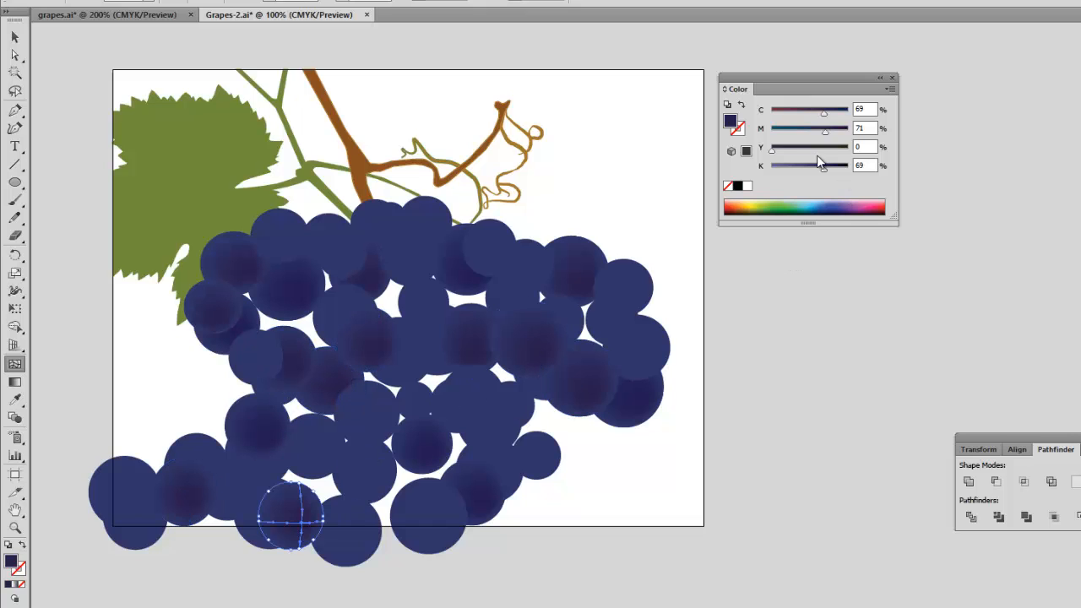
# Recolour the bottom grape's mesh point to C100 M85 Y0 K59 and add matching points to other lower grapes
pyautogui.moveTo(826, 131); pyautogui.dragTo(840, 132)
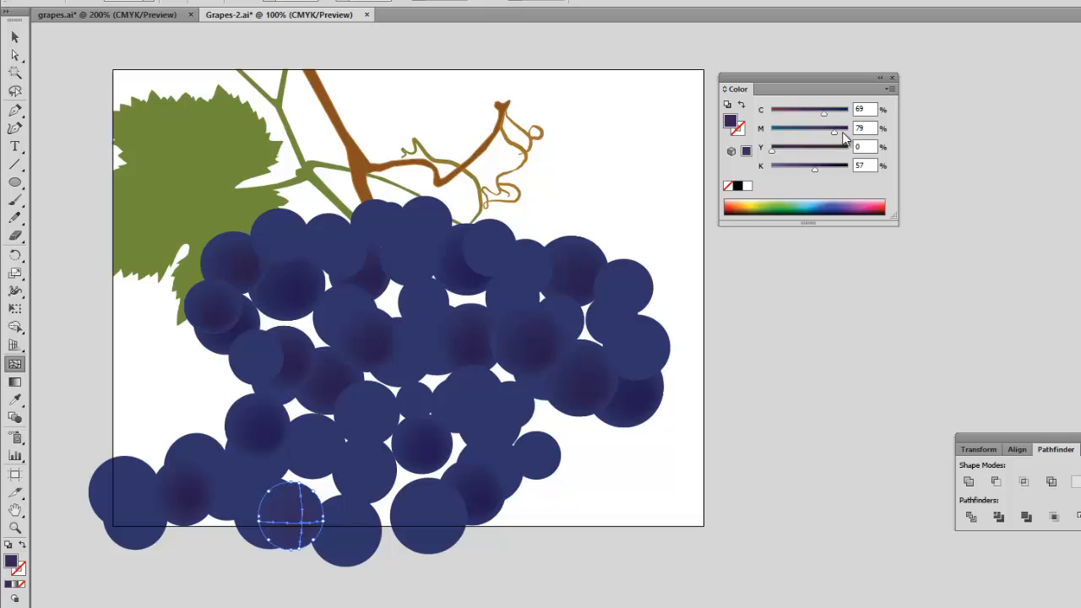
pyautogui.moveTo(825, 113); pyautogui.dragTo(847, 112)
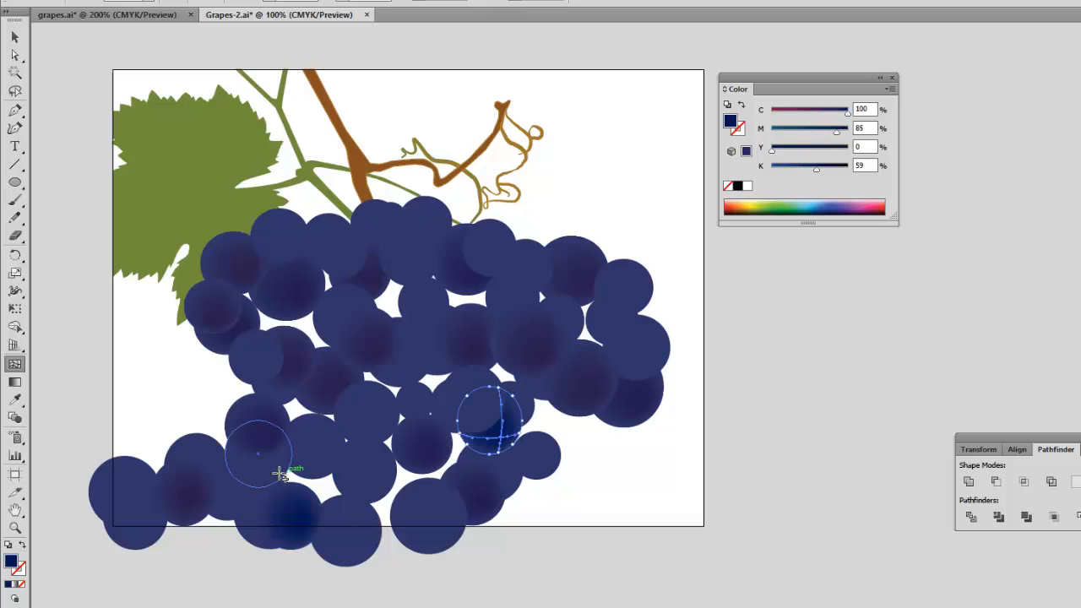
pyautogui.click(267, 463)
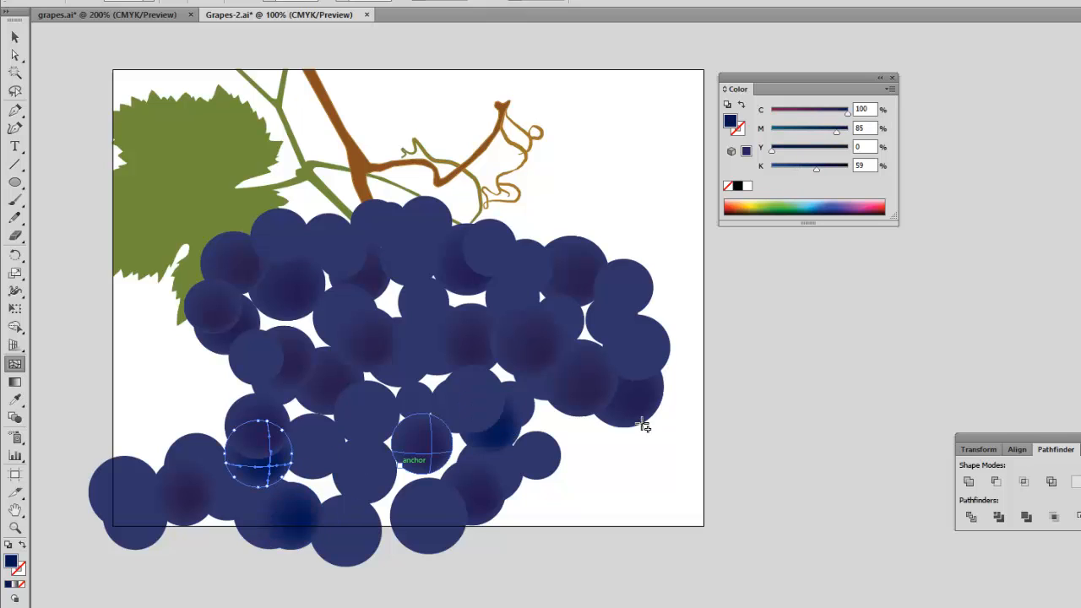
# Add navy mesh points, C100 M85 Y0 K80, to grapes in the centre and along the upper left of the cluster
pyautogui.click(483, 404)
pyautogui.click(258, 358)
pyautogui.click(408, 253)
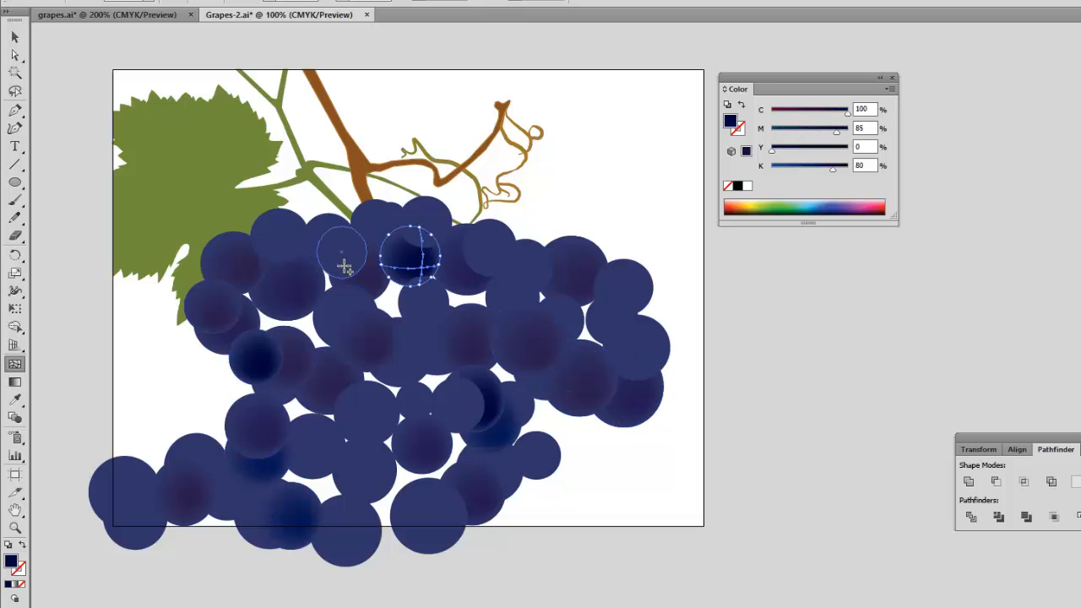
pyautogui.click(342, 258)
pyautogui.click(281, 236)
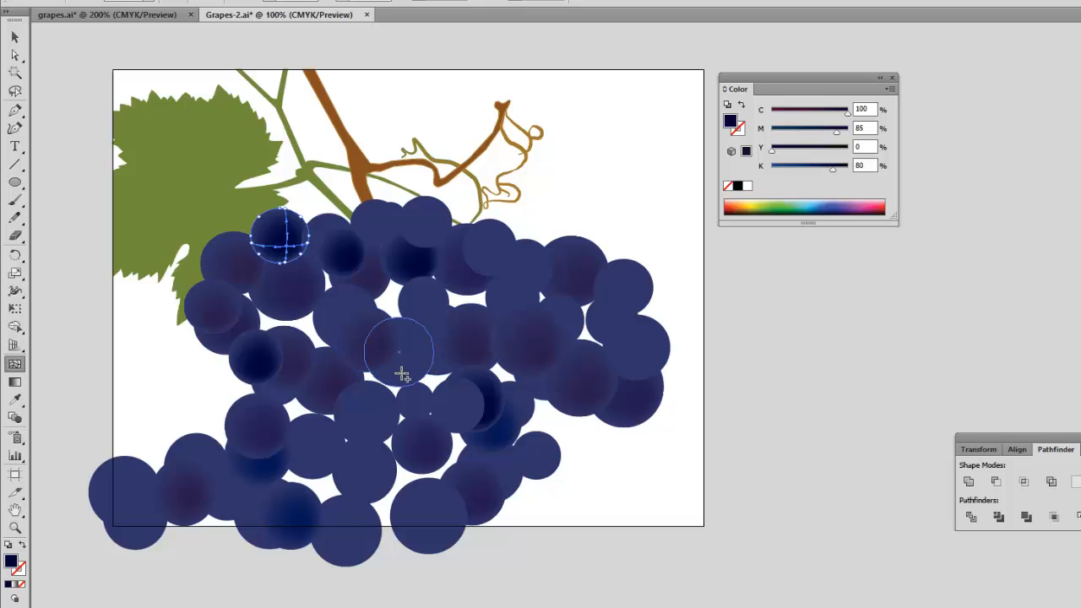
pyautogui.click(406, 372)
# Add C100 M85 Y0 K80 mesh points to the unshaded grapes on the right edge and in the lower cluster
pyautogui.click(630, 296)
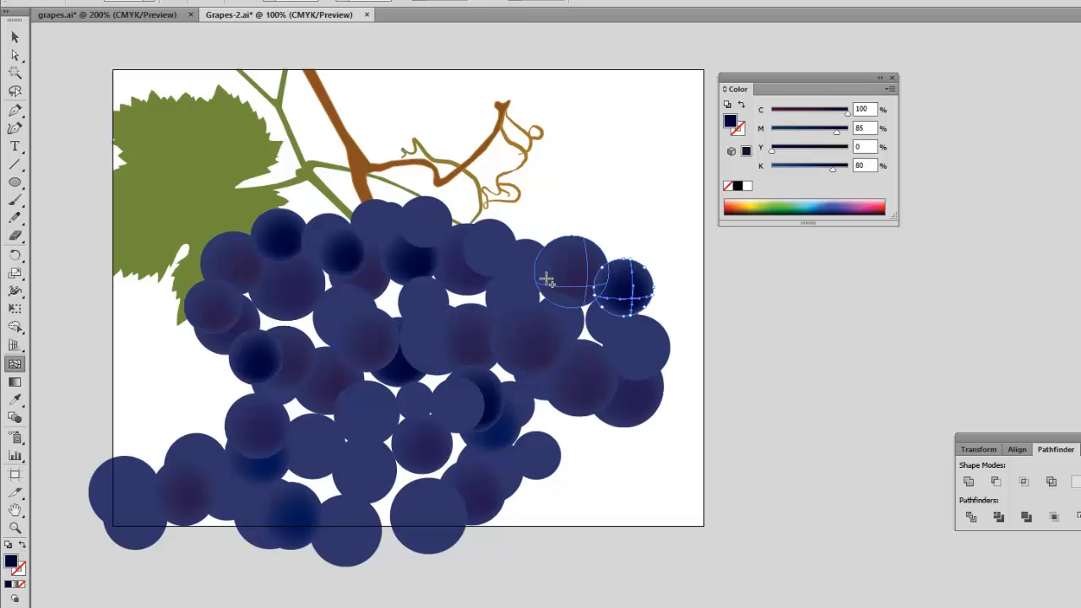
pyautogui.click(527, 274)
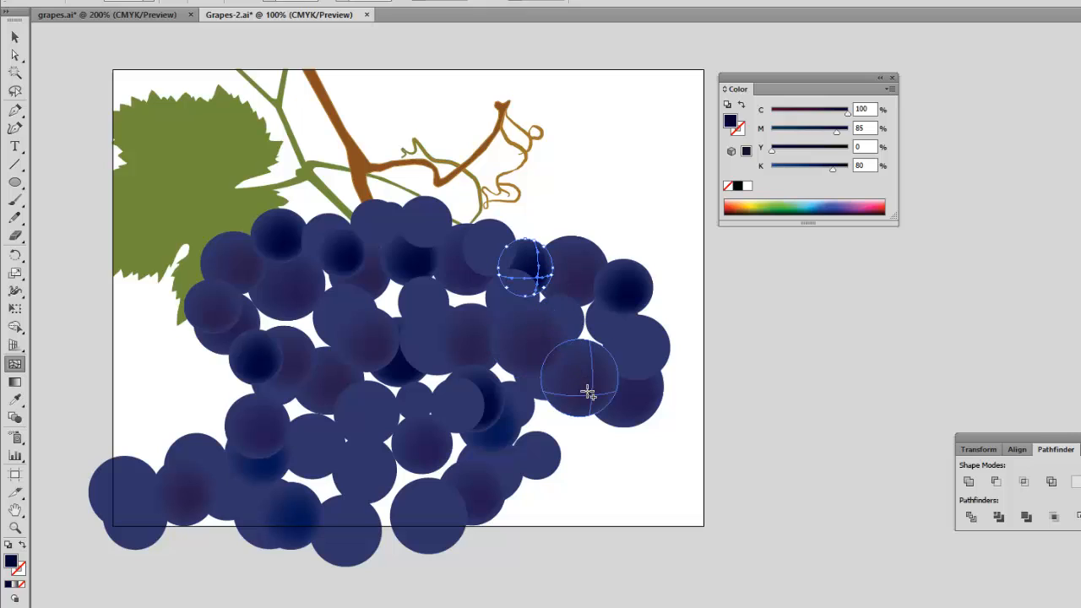
pyautogui.click(648, 360)
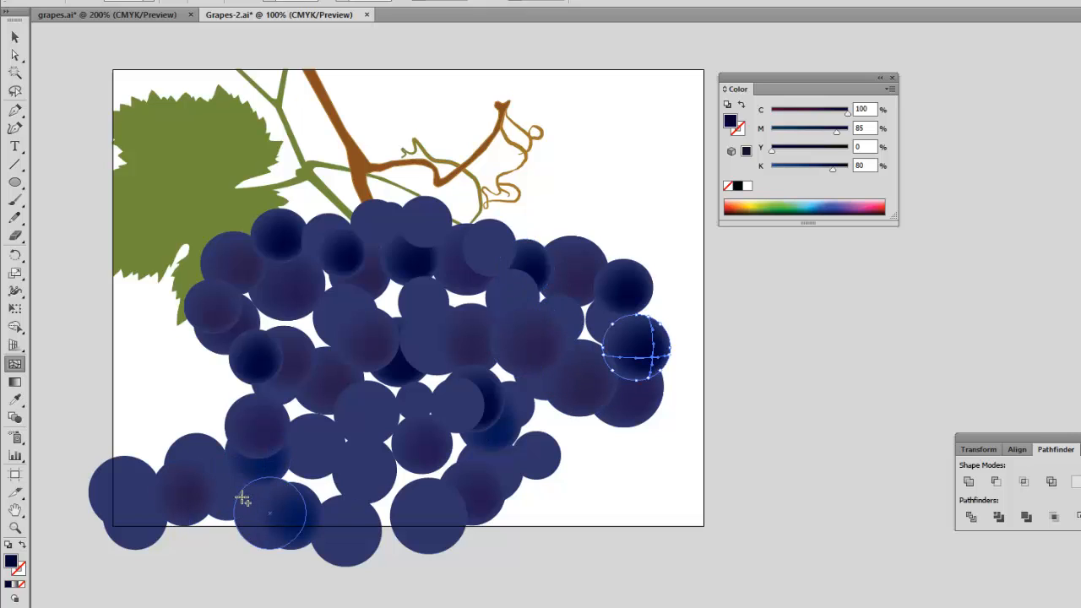
pyautogui.click(226, 499)
pyautogui.click(354, 538)
pyautogui.click(376, 413)
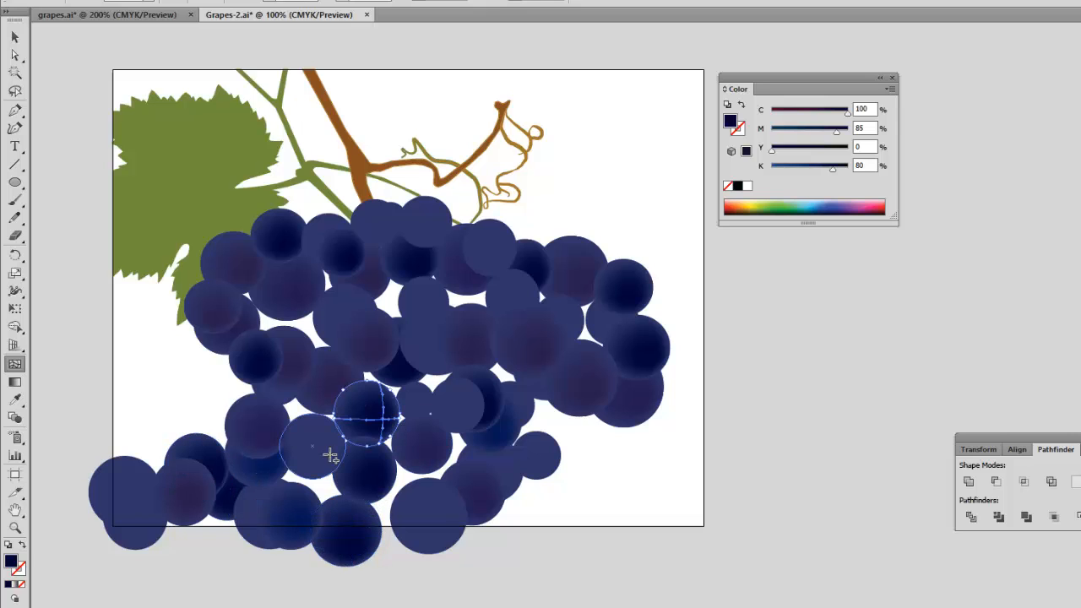
# Add dark plum mesh points to lower, central and upper grapes, coloured C65 M100 Y0 with black raised from 80% to 86%
pyautogui.click(321, 455)
pyautogui.click(820, 110)
pyautogui.moveTo(825, 129); pyautogui.dragTo(856, 138)
pyautogui.click(431, 356)
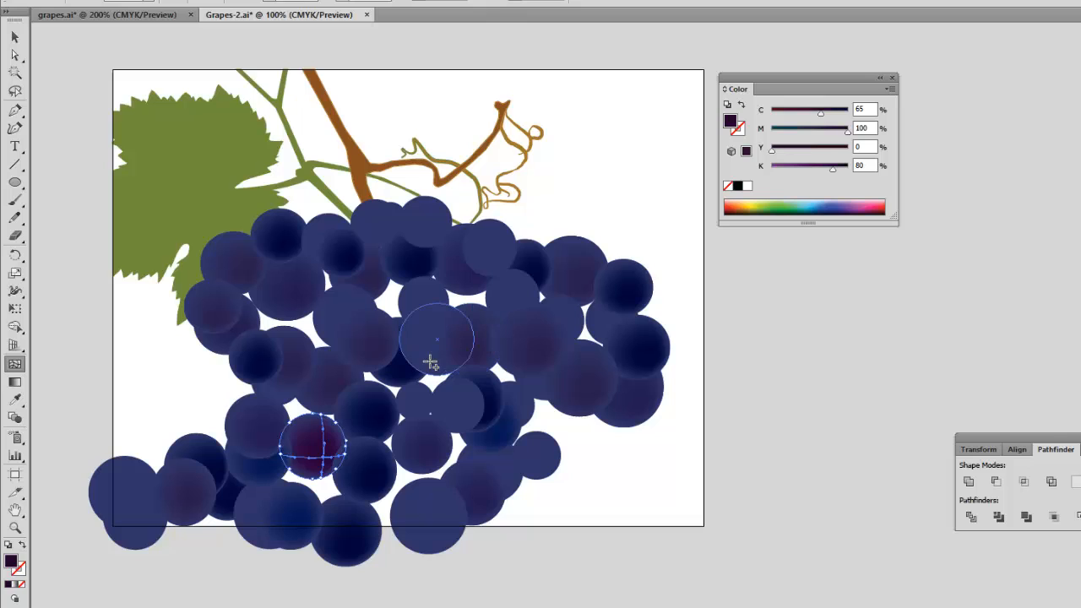
pyautogui.click(359, 302)
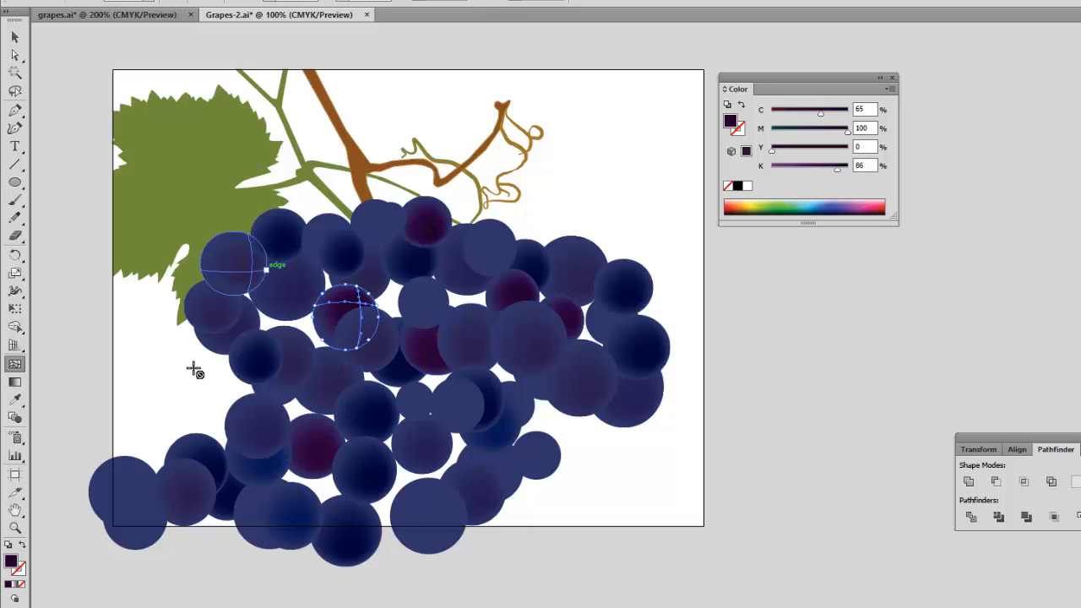
# Add dark plum mesh points to the remaining flat grapes across the cluster, using C65 Y0 K86 with magenta 100% and then 82%
pyautogui.click(147, 522)
pyautogui.click(538, 386)
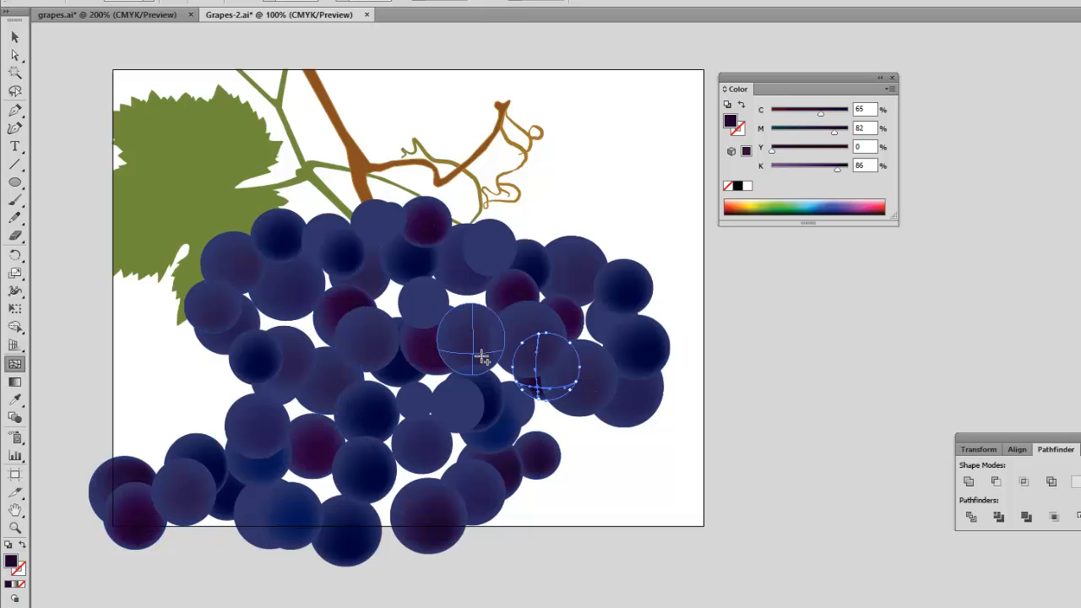
pyautogui.click(437, 310)
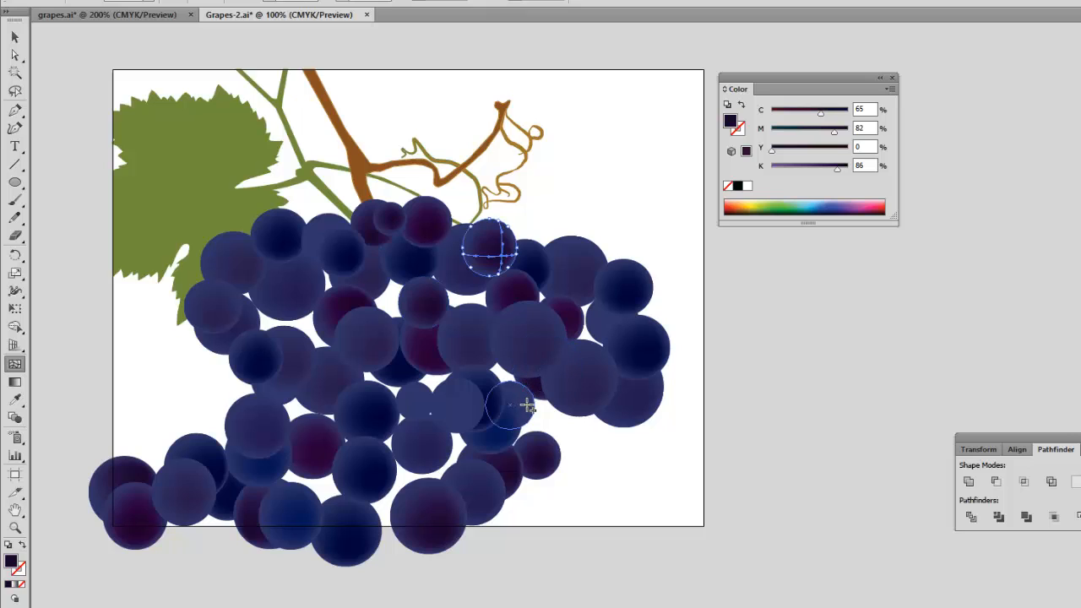
pyautogui.click(524, 405)
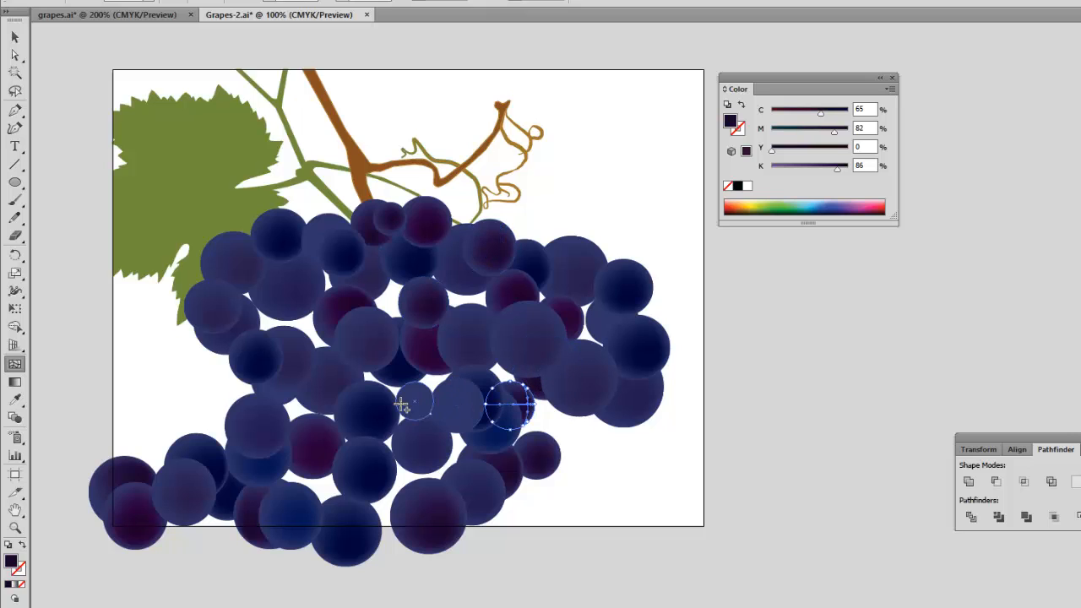
pyautogui.click(415, 405)
pyautogui.click(456, 407)
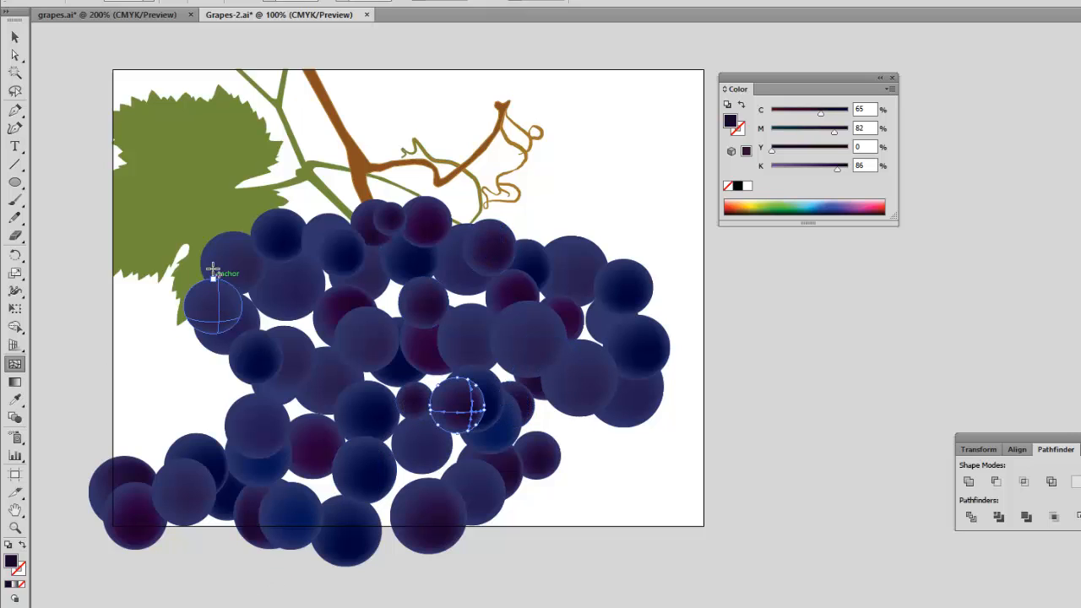
# Add light blue highlight mesh points, C41 M28 Y0 K0, near the upper left of the front grapes across the cluster
pyautogui.click(221, 248)
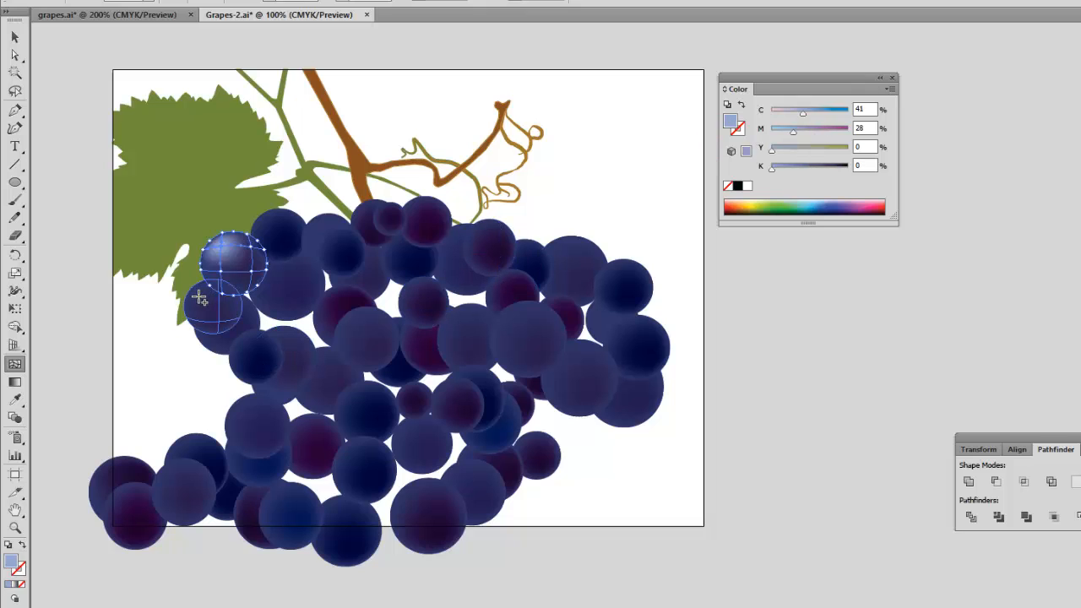
pyautogui.click(200, 299)
pyautogui.click(355, 328)
pyautogui.click(519, 320)
pyautogui.click(570, 255)
pyautogui.click(414, 500)
pyautogui.click(244, 415)
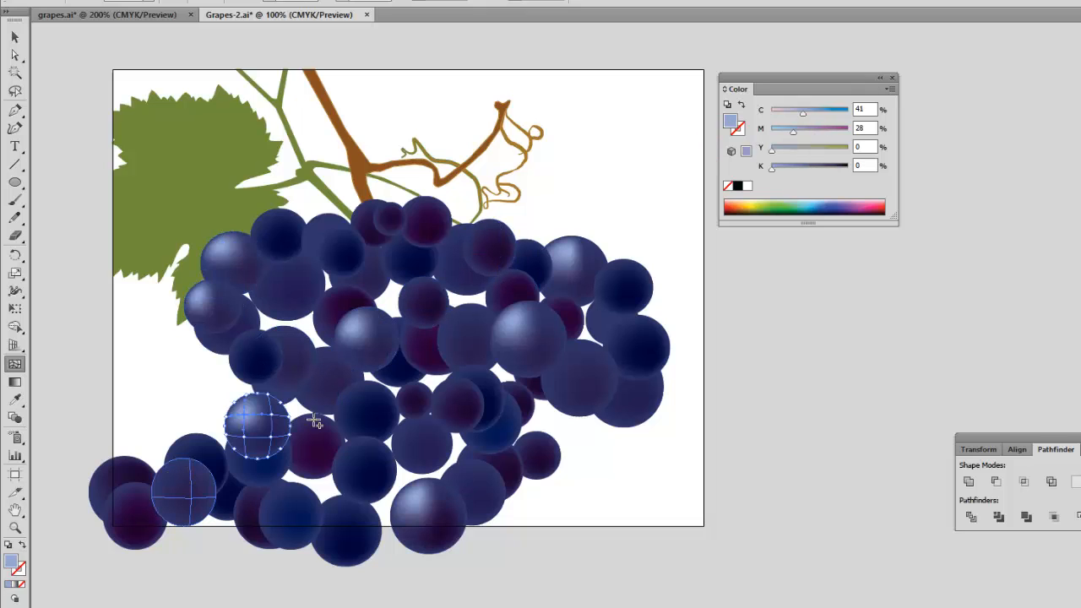
pyautogui.click(172, 474)
pyautogui.click(355, 404)
pyautogui.click(454, 322)
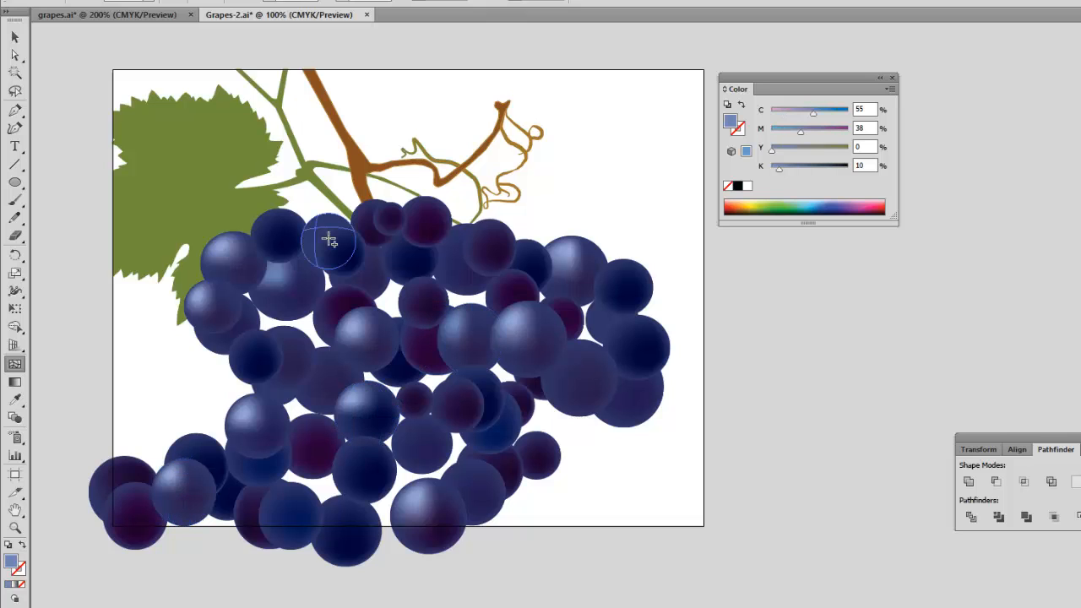
# Add medium blue highlight mesh points, C55 M38 Y0 K10, to upper, lower and far-left grapes
pyautogui.click(331, 234)
pyautogui.click(288, 509)
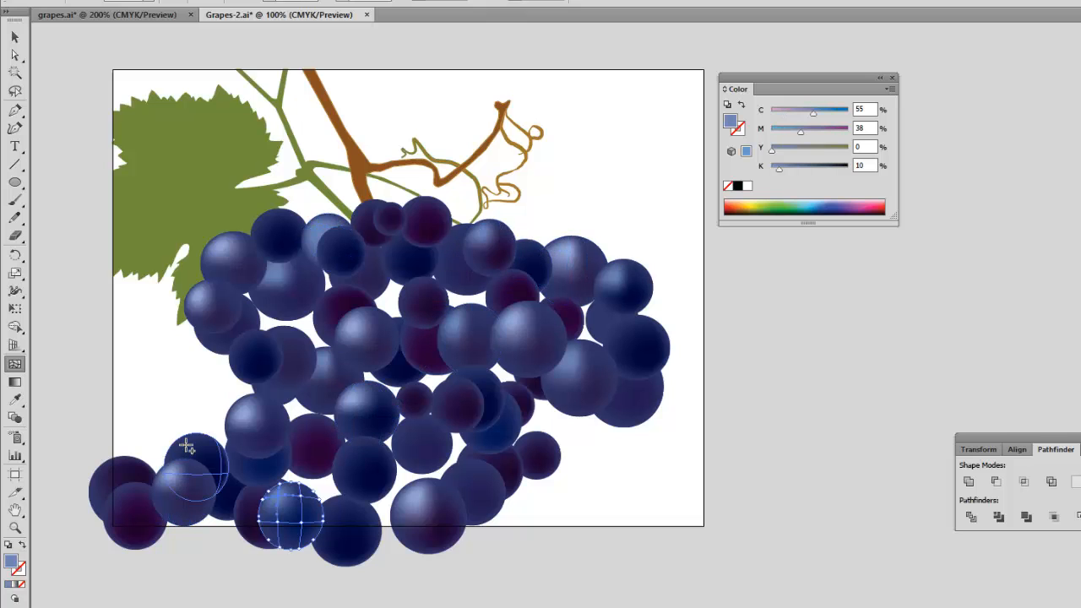
pyautogui.click(188, 473)
pyautogui.click(345, 511)
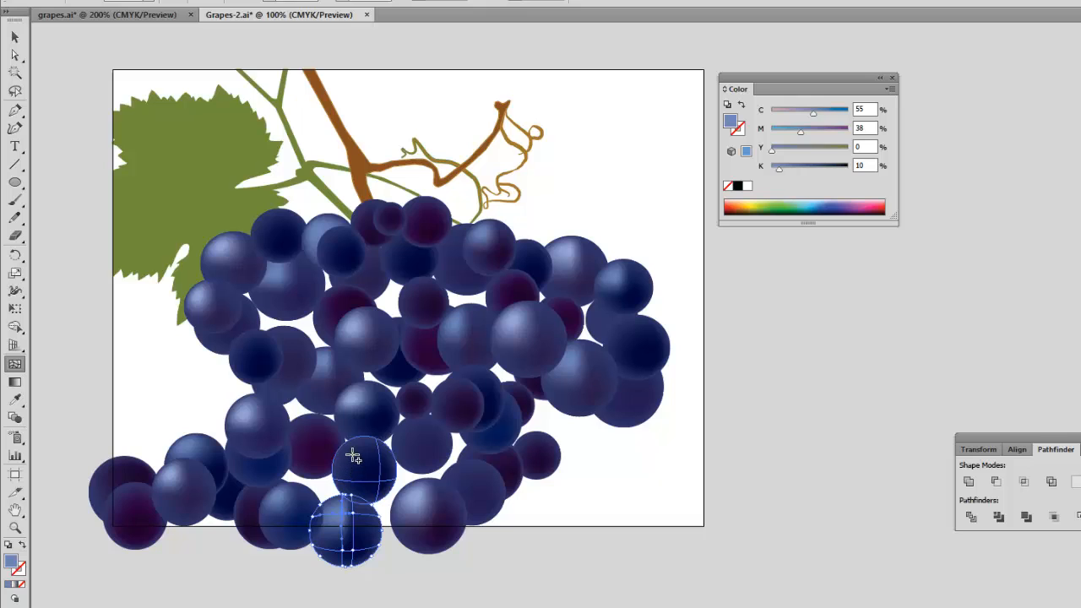
pyautogui.click(353, 456)
pyautogui.click(470, 488)
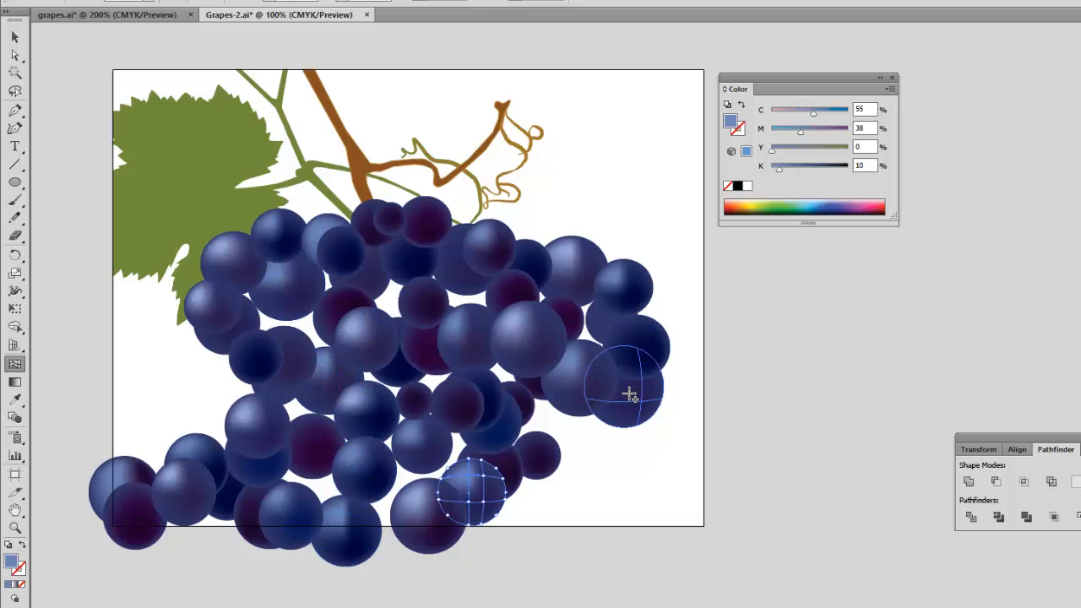
pyautogui.click(302, 430)
pyautogui.click(211, 348)
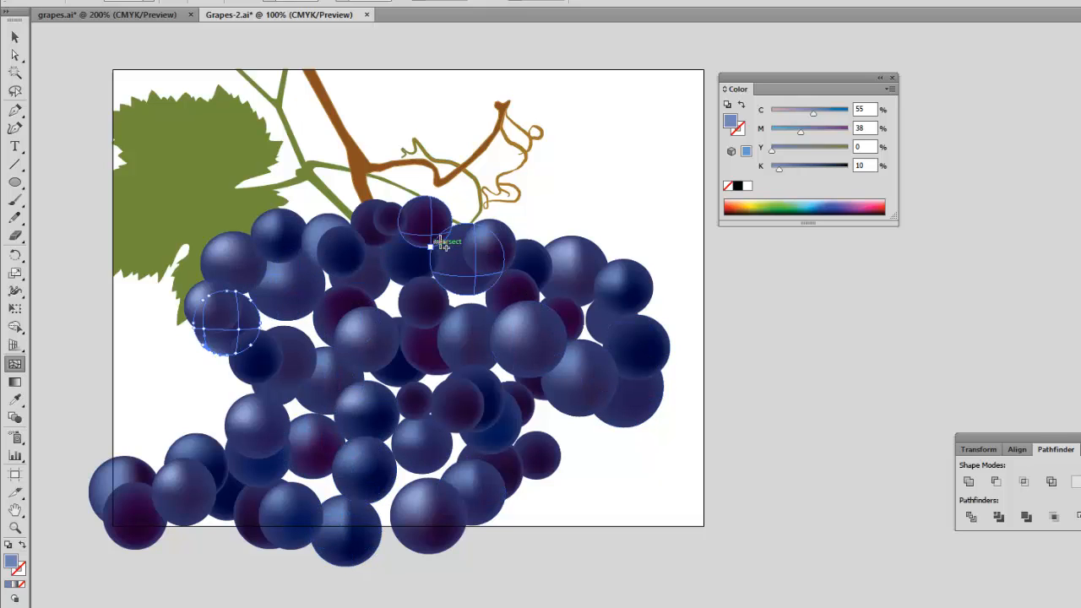
# Add pale mauve highlight mesh points, C14 M28 Y0 K25, to grapes along the top and left of the cluster
pyautogui.click(423, 215)
pyautogui.click(336, 243)
pyautogui.click(256, 357)
pyautogui.click(361, 340)
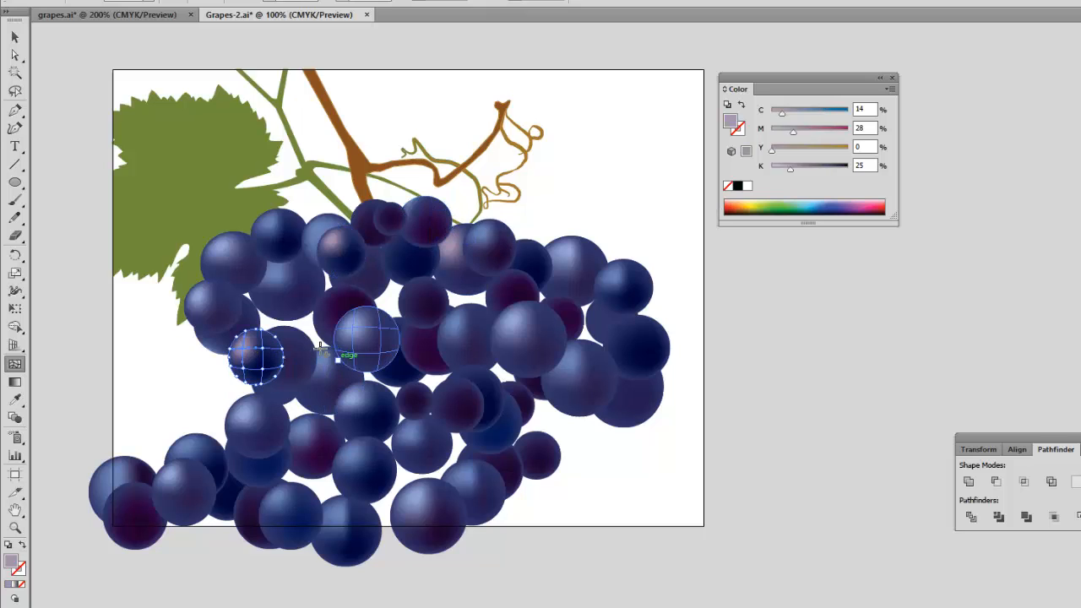
pyautogui.click(15, 37)
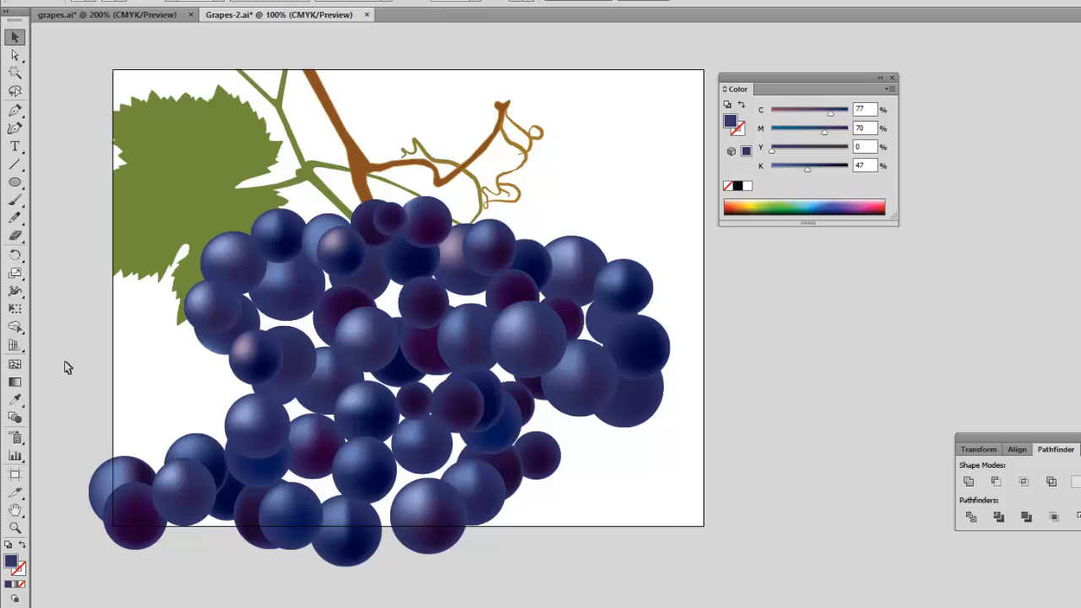
# Add teal reflection mesh points, C65 M29 Y30 K47, to central and right-hand grapes, and deselect the artwork
pyautogui.click(14, 364)
pyautogui.click(471, 330)
pyautogui.click(635, 347)
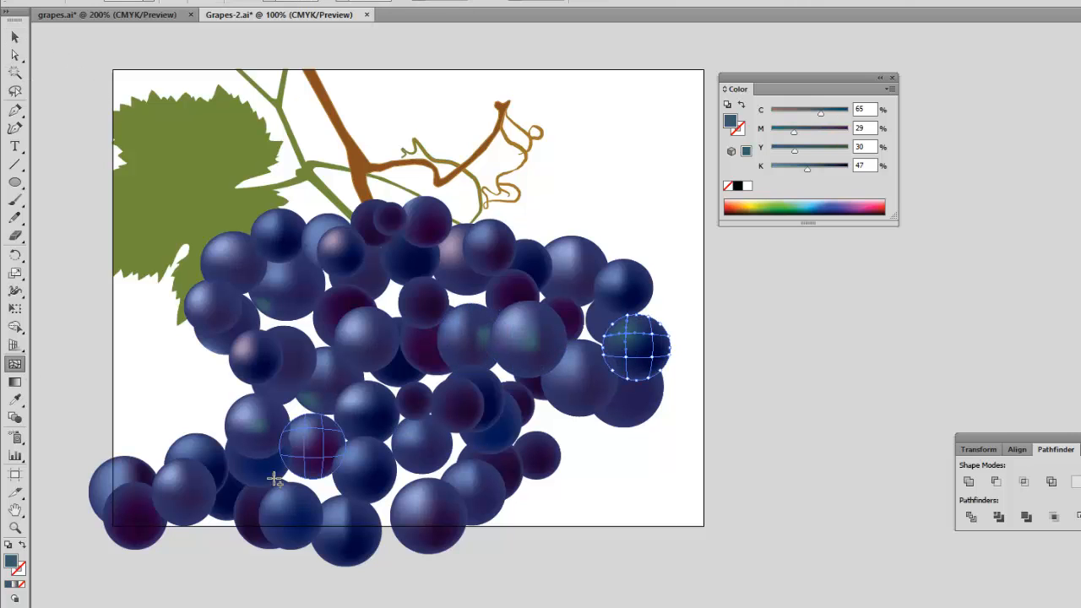
pyautogui.click(203, 490)
pyautogui.hotkey('ctrl', 'shift', 'a')
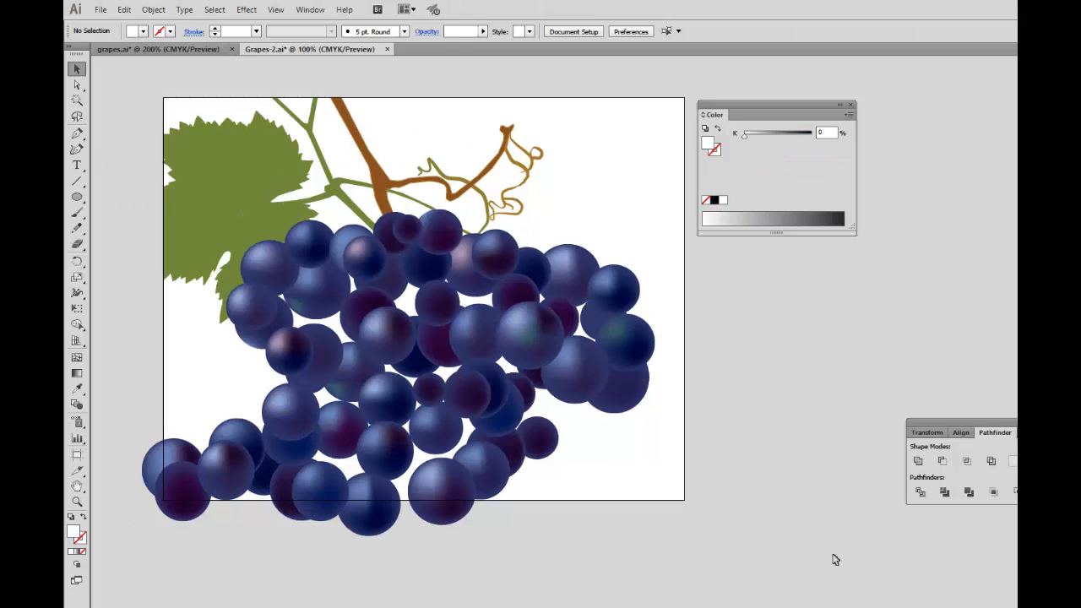
# Create Layer 3 between the grape layer and Layer 2, and lock Layer 1
pyautogui.press('F7')
pyautogui.moveTo(779, 274); pyautogui.dragTo(696, 247)
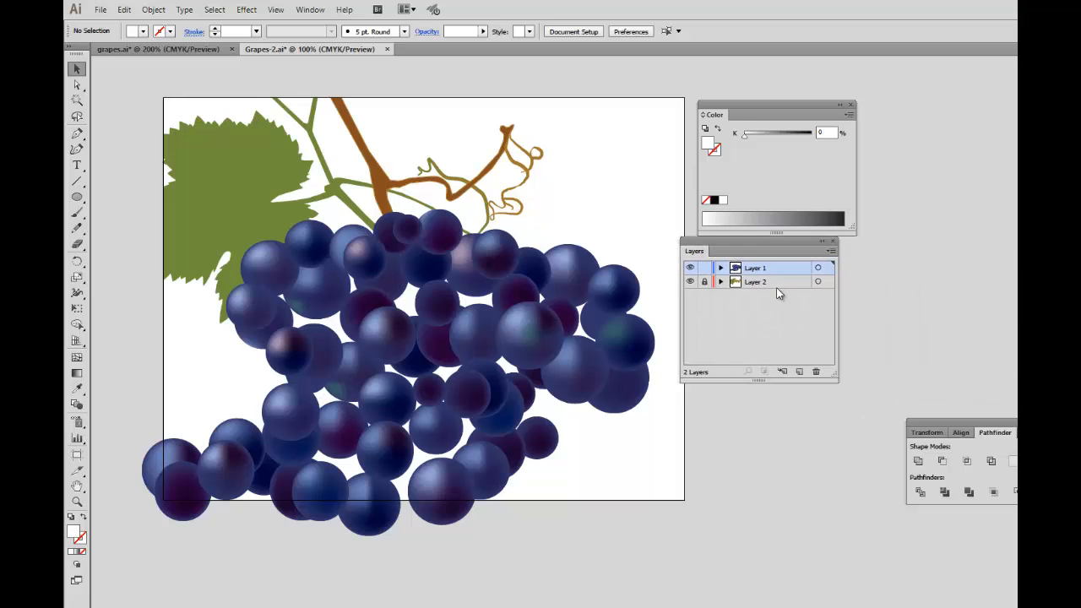
pyautogui.click(799, 371)
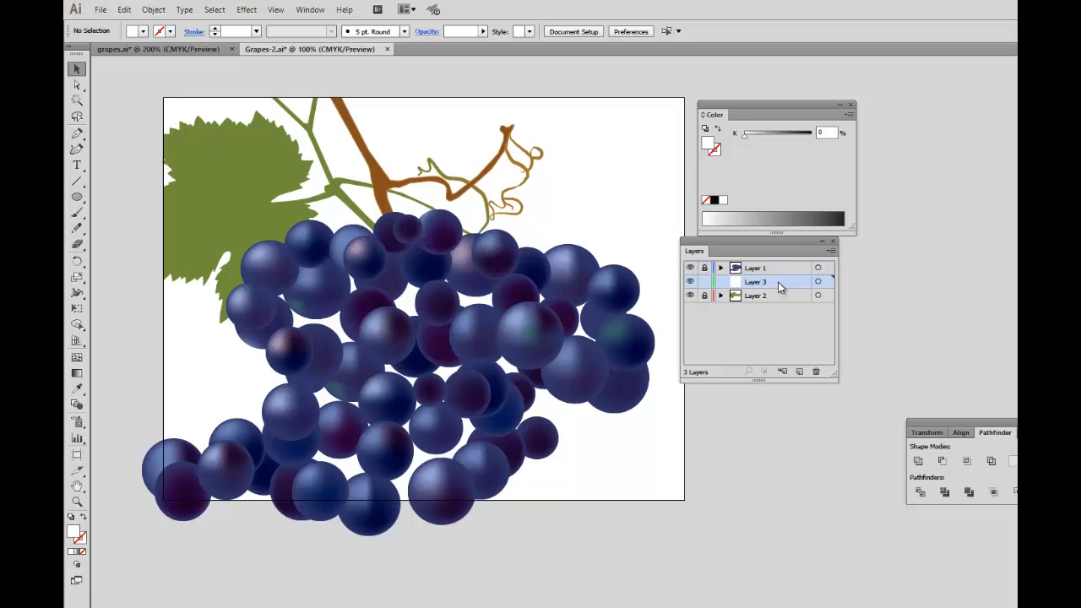
# Draw an ellipse about 104 by 92 pt on Layer 3 and duplicate it behind the cluster's gaps, filled C77.94 M100 Y25 K80
pyautogui.click(76, 198)
pyautogui.moveTo(371, 267); pyautogui.dragTo(439, 326)
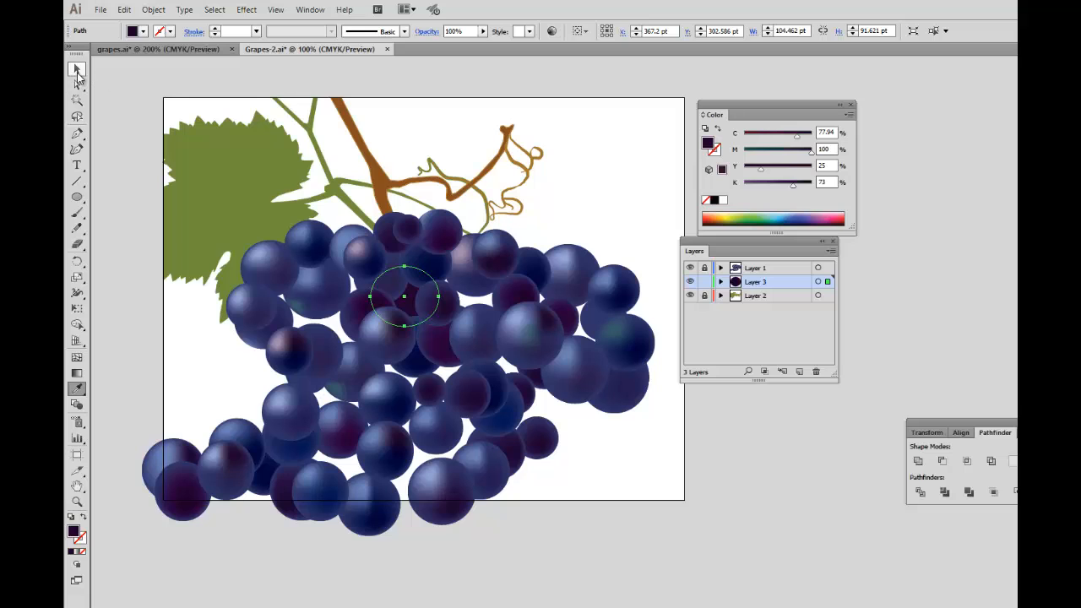
pyautogui.click(76, 71)
pyautogui.moveTo(423, 301); pyautogui.dragTo(513, 368)
pyautogui.moveTo(513, 369); pyautogui.dragTo(380, 477)
pyautogui.moveTo(380, 477); pyautogui.dragTo(357, 289)
pyautogui.moveTo(356, 290); pyautogui.dragTo(507, 489)
pyautogui.moveTo(403, 421); pyautogui.dragTo(546, 295)
pyautogui.click(667, 272)
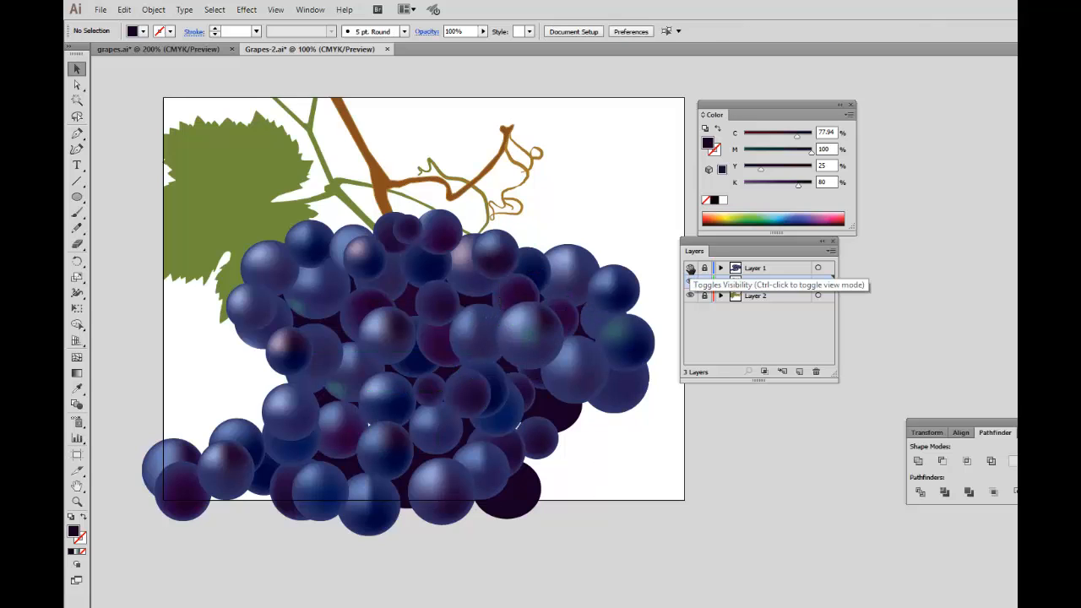
# Hide Layer 1 and add magenta-purple mesh points, C58 M100 Y25 K38, to two upper-left background ellipses
pyautogui.click(690, 268)
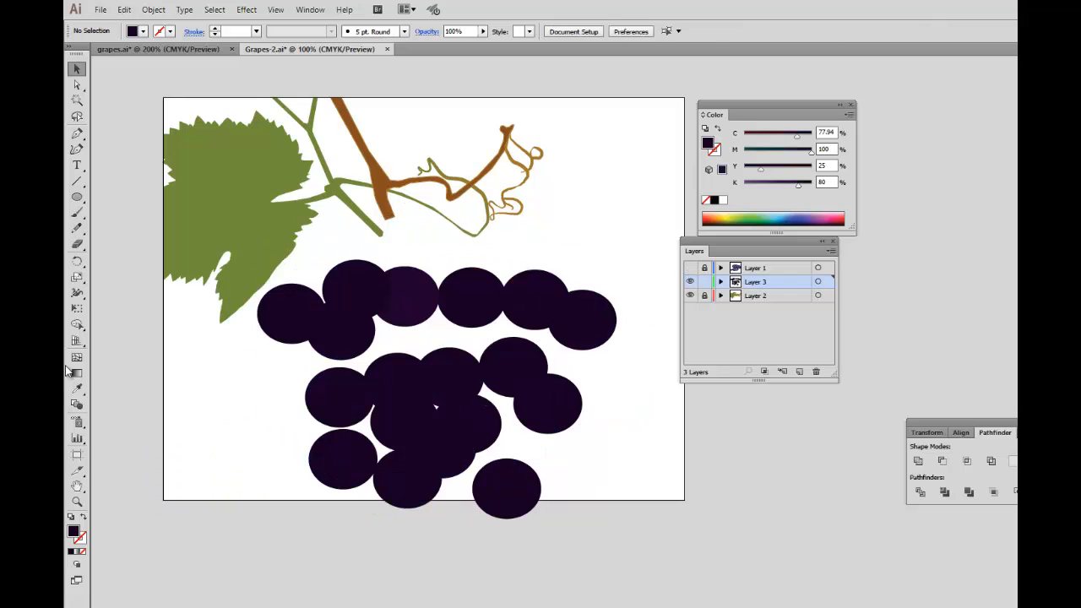
pyautogui.click(77, 359)
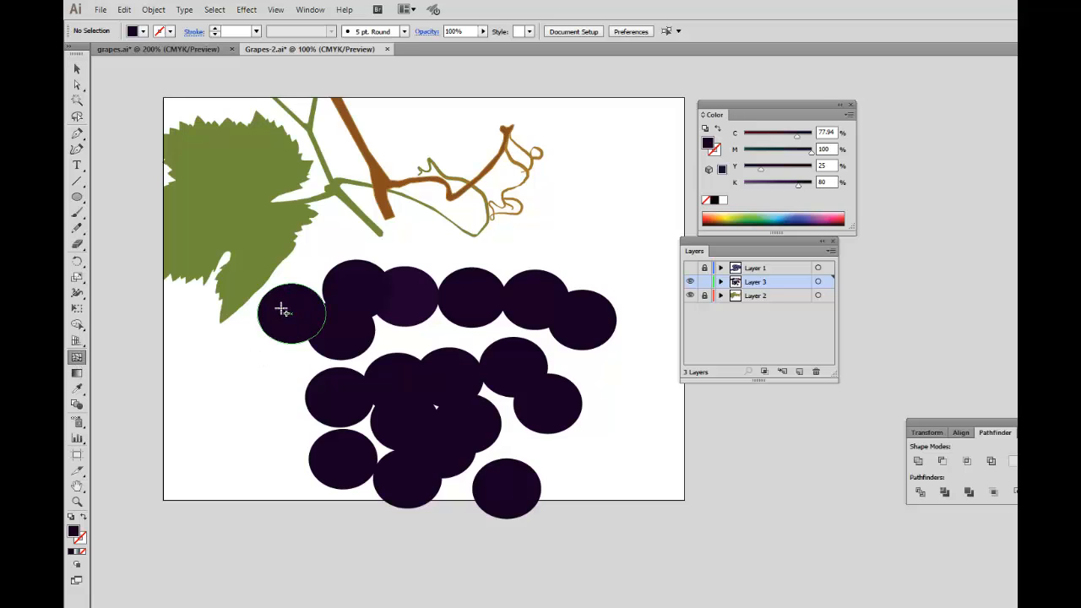
pyautogui.click(284, 310)
pyautogui.moveTo(792, 188); pyautogui.dragTo(775, 190)
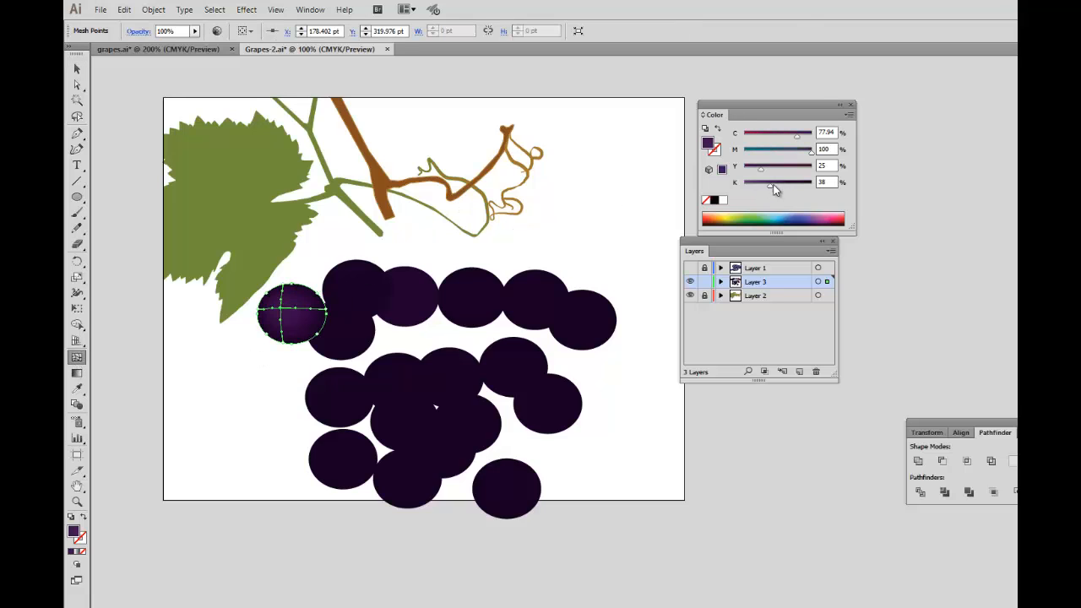
pyautogui.moveTo(790, 140); pyautogui.dragTo(783, 140)
pyautogui.click(348, 285)
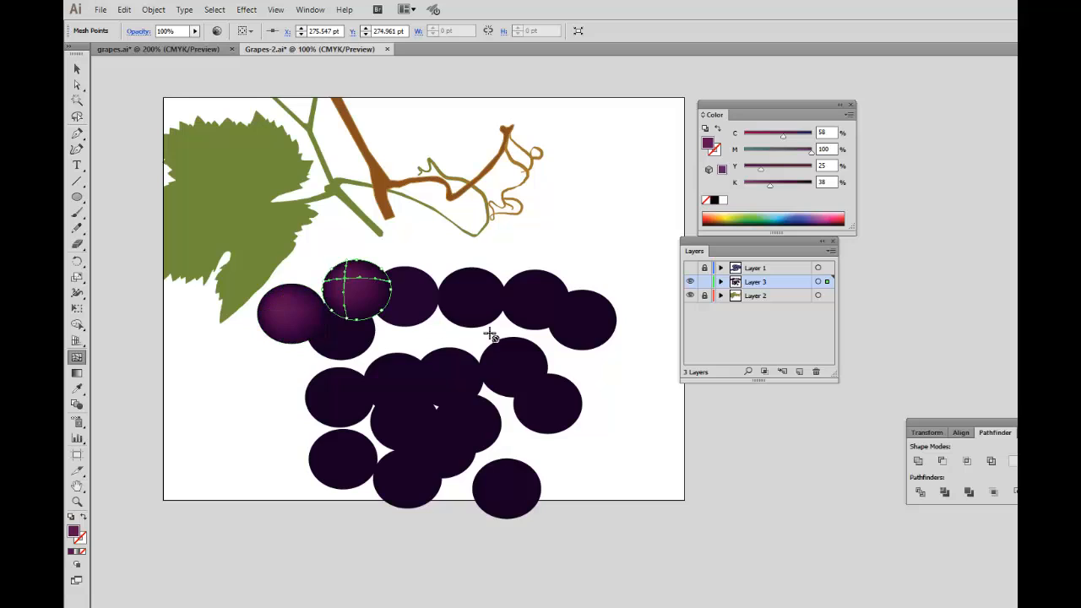
# Add mesh points to the other background ellipses, some purple at C74 M100 Y25 K38 and some slate blue at C80 M68 Y25 K38
pyautogui.click(528, 290)
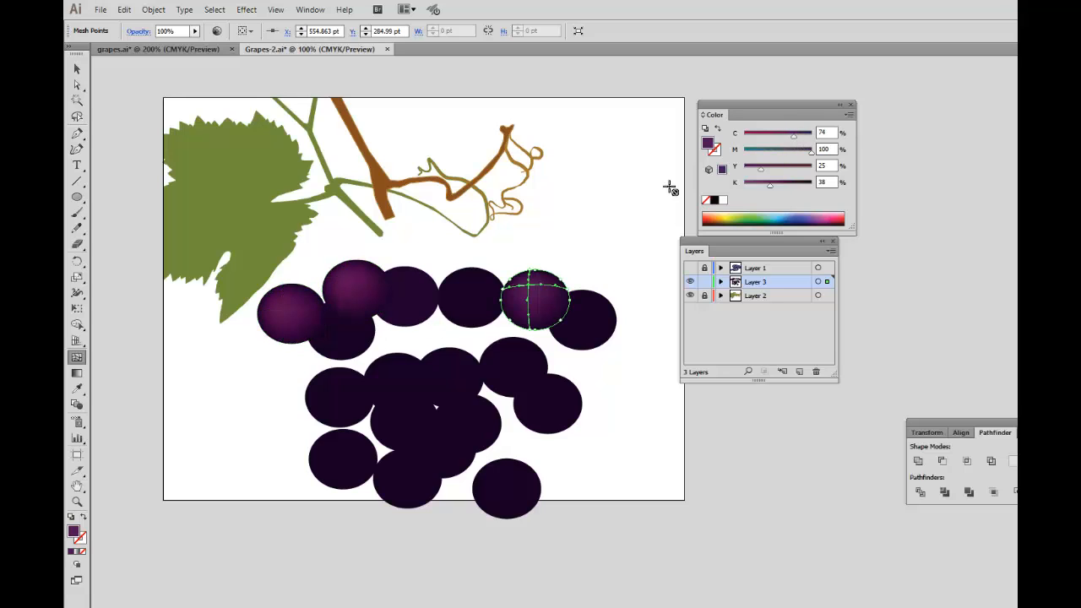
pyautogui.click(387, 374)
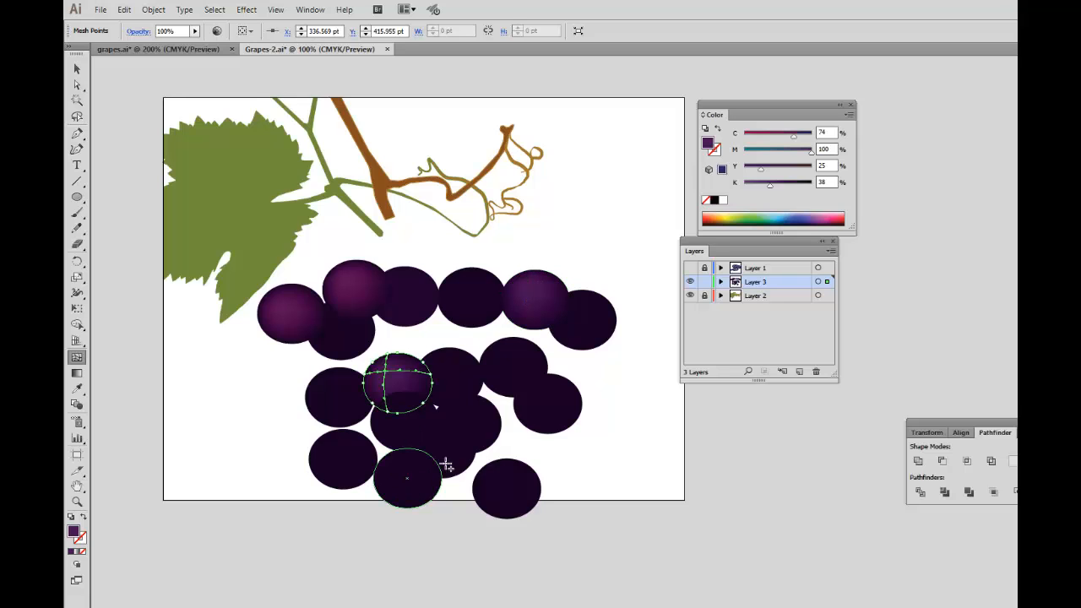
pyautogui.click(404, 471)
pyautogui.click(544, 398)
pyautogui.click(464, 294)
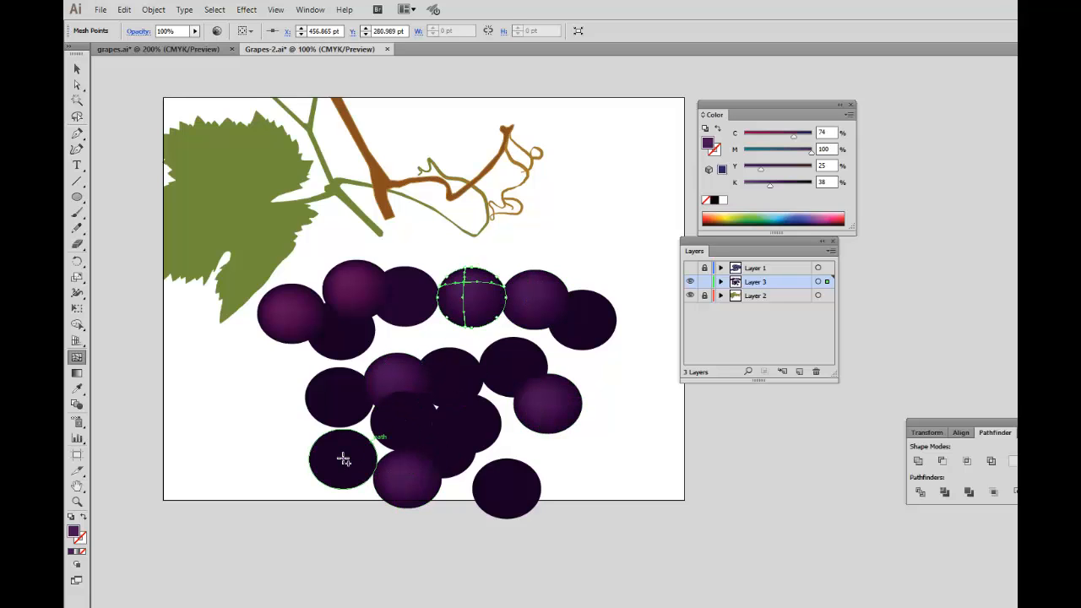
pyautogui.click(330, 453)
pyautogui.click(334, 385)
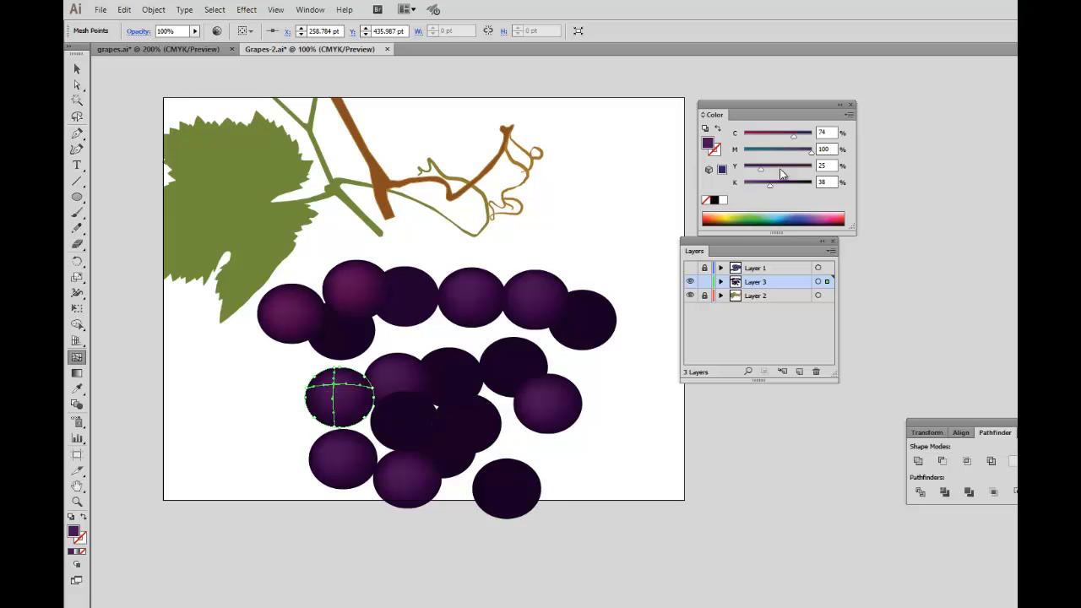
pyautogui.click(456, 415)
pyautogui.click(503, 358)
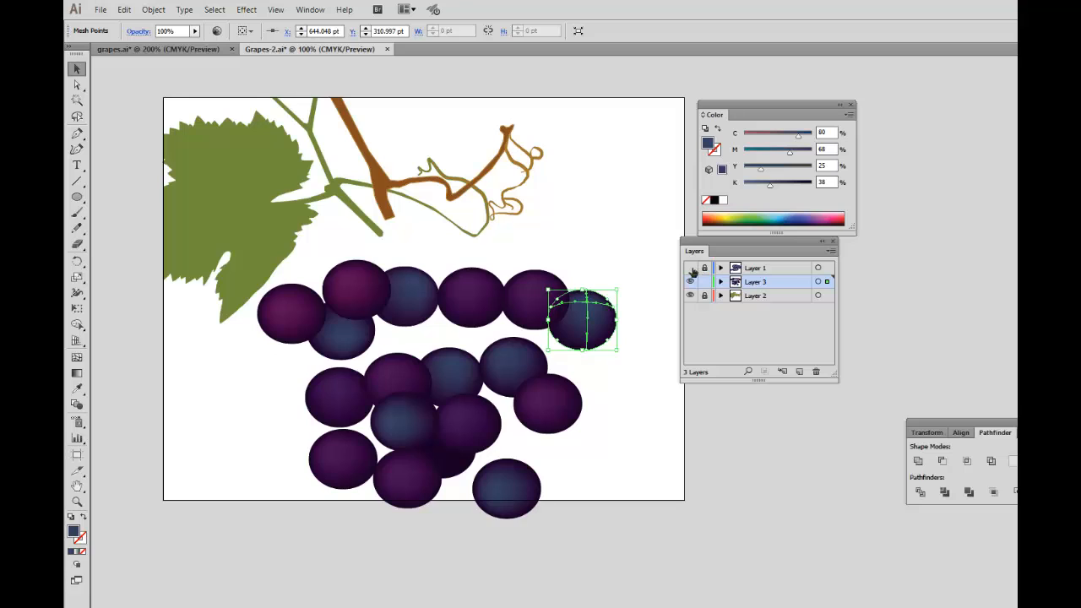
# Show and unlock Layer 1, and lock Layer 3
pyautogui.click(691, 268)
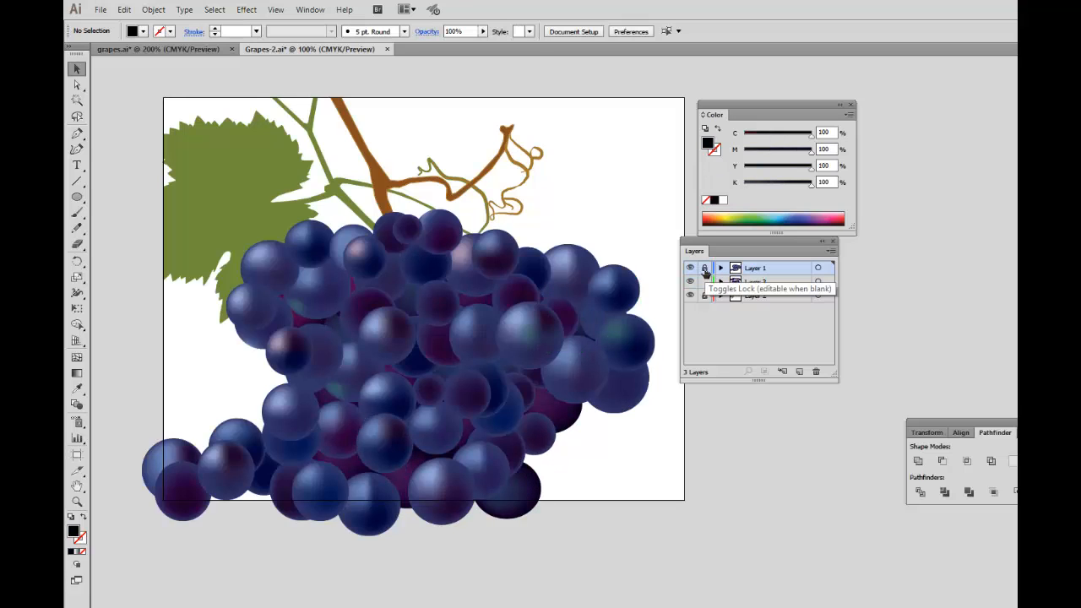
pyautogui.click(705, 281)
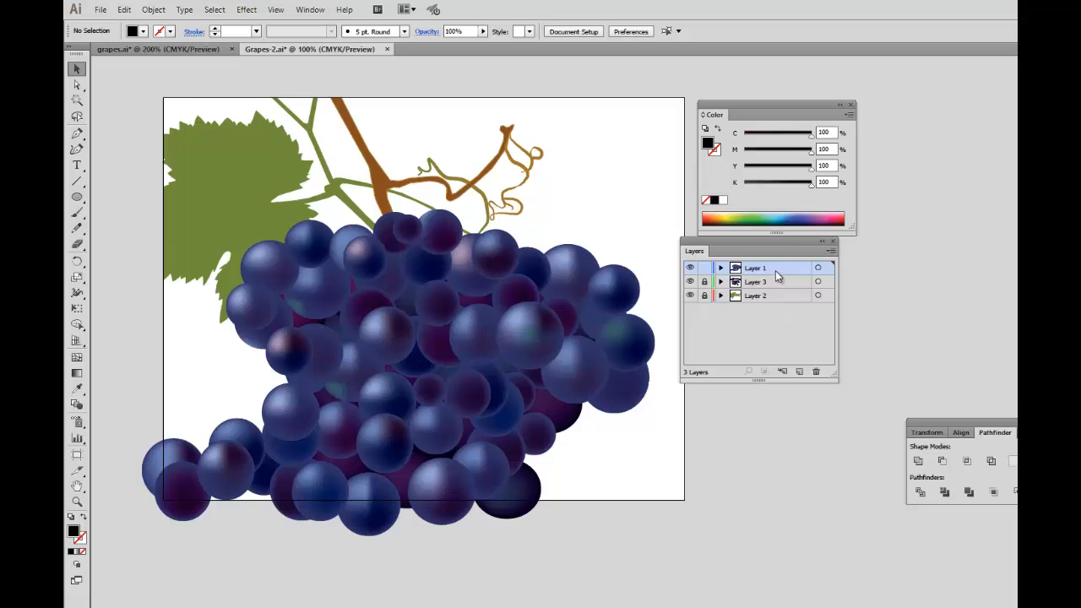
# Select the front grapes along the cluster's lower edge, lower left and right side, and saturate their colours with an intensity of 14%
pyautogui.click(389, 521)
pyautogui.keyDown('shift'); pyautogui.click(448, 440); pyautogui.keyUp('shift')
pyautogui.keyDown('shift'); pyautogui.click(384, 448); pyautogui.keyUp('shift')
pyautogui.keyDown('shift'); pyautogui.click(457, 492); pyautogui.keyUp('shift')
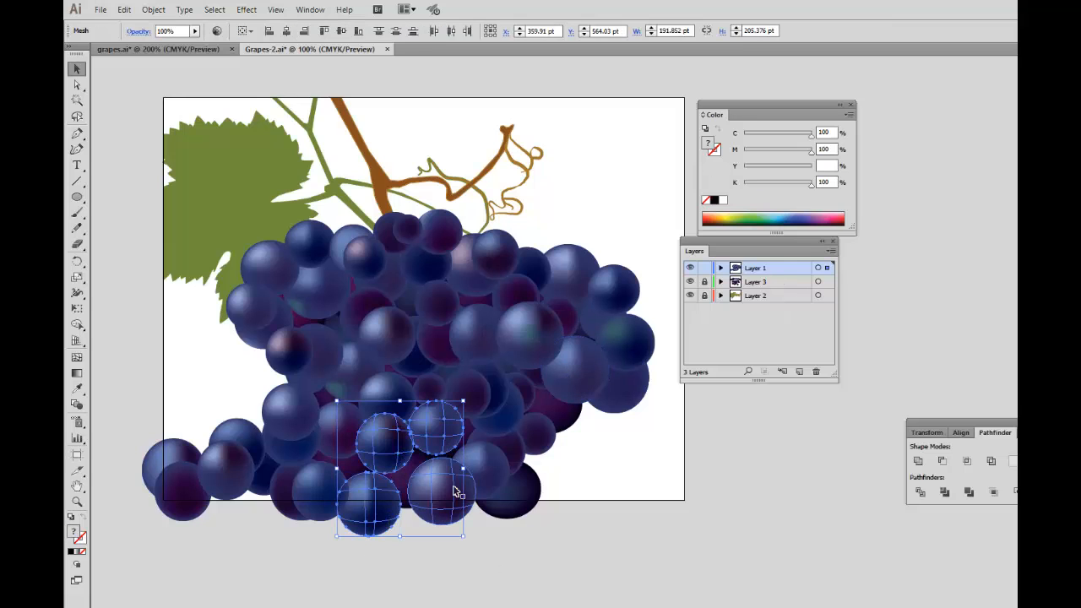
pyautogui.keyDown('shift'); pyautogui.click(532, 349); pyautogui.keyUp('shift')
pyautogui.keyDown('shift'); pyautogui.click(581, 385); pyautogui.keyUp('shift')
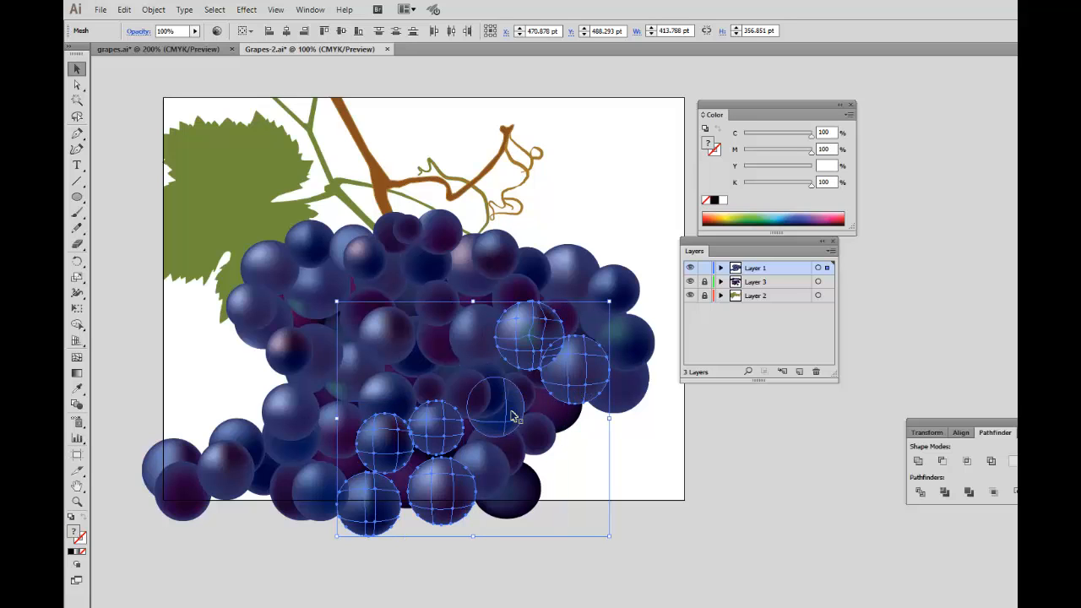
pyautogui.keyDown('shift'); pyautogui.click(511, 410); pyautogui.keyUp('shift')
pyautogui.keyDown('shift'); pyautogui.click(612, 290); pyautogui.keyUp('shift')
pyautogui.keyDown('shift'); pyautogui.click(565, 269); pyautogui.keyUp('shift')
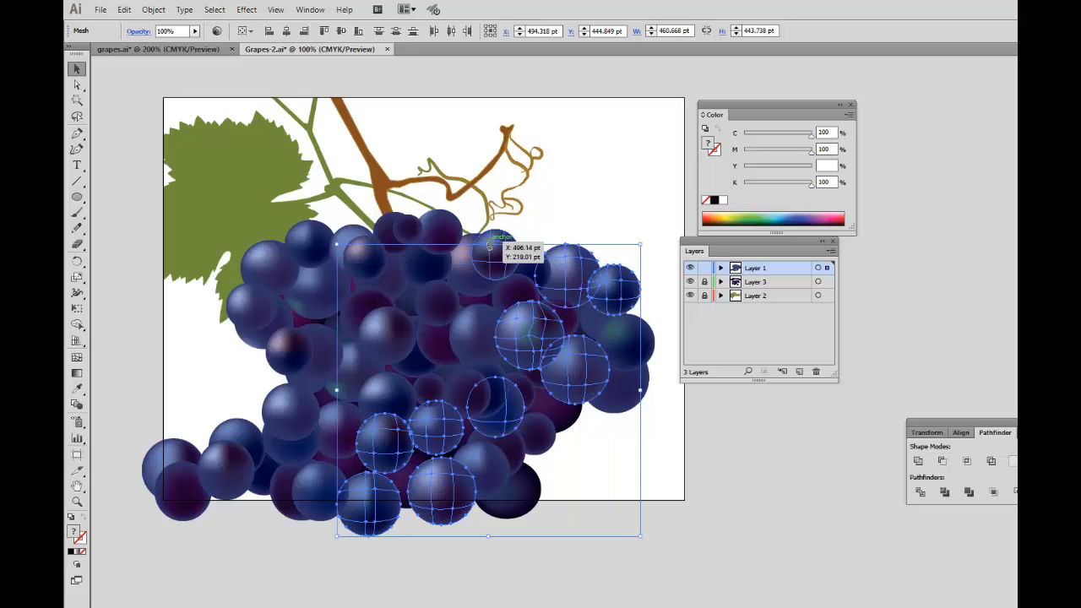
pyautogui.keyDown('shift'); pyautogui.click(476, 334); pyautogui.keyUp('shift')
pyautogui.keyDown('shift'); pyautogui.click(320, 485); pyautogui.keyUp('shift')
pyautogui.keyDown('shift'); pyautogui.click(237, 475); pyautogui.keyUp('shift')
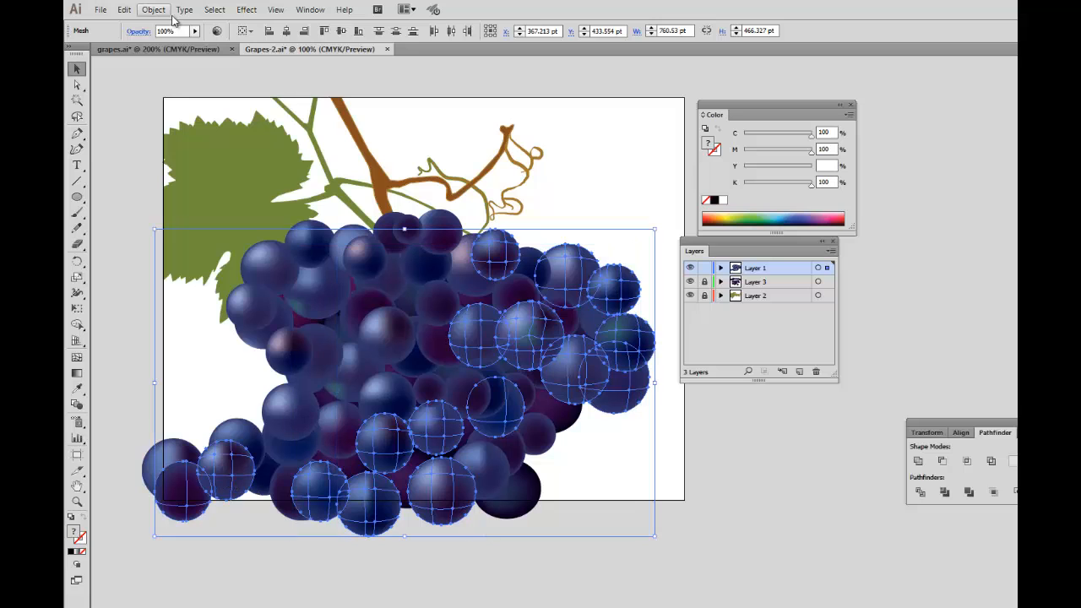
pyautogui.click(125, 13)
pyautogui.moveTo(184, 243)
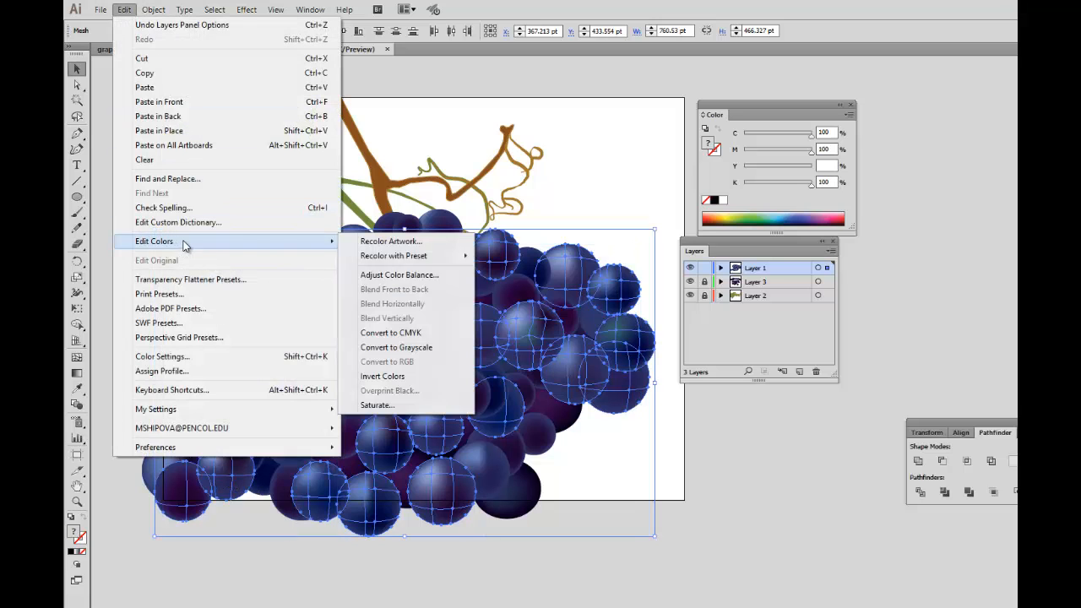
pyautogui.click(397, 405)
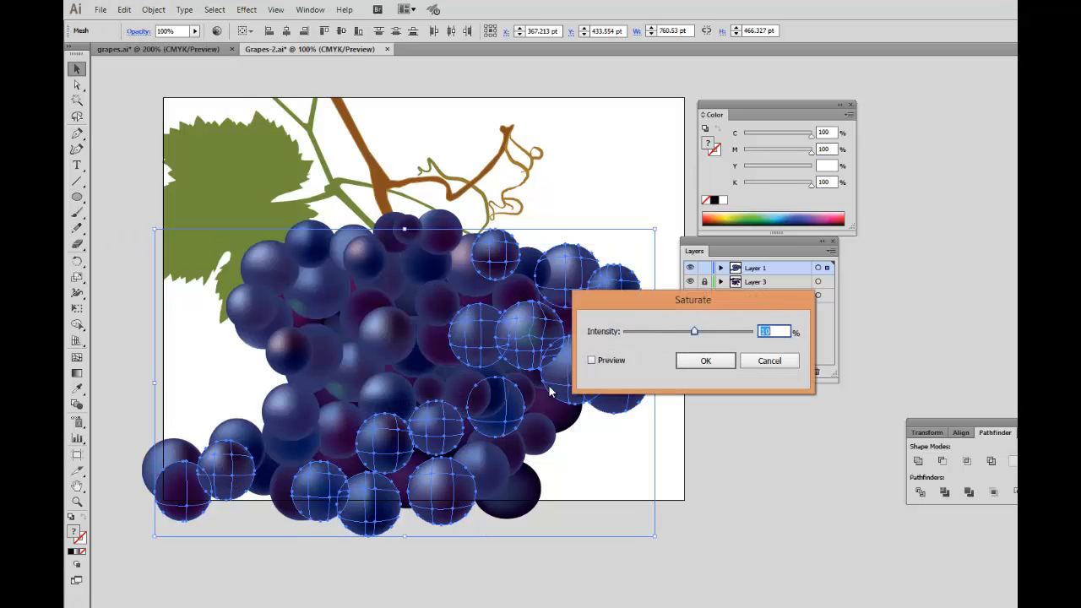
pyautogui.moveTo(605, 306); pyautogui.dragTo(555, 269)
pyautogui.click(542, 323)
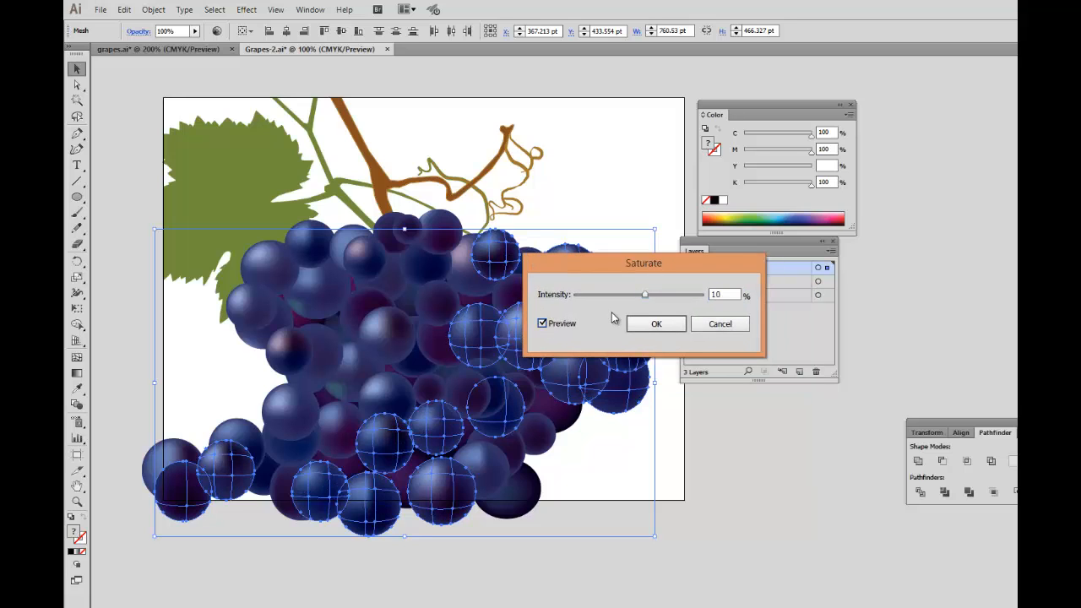
pyautogui.moveTo(649, 298); pyautogui.dragTo(652, 300)
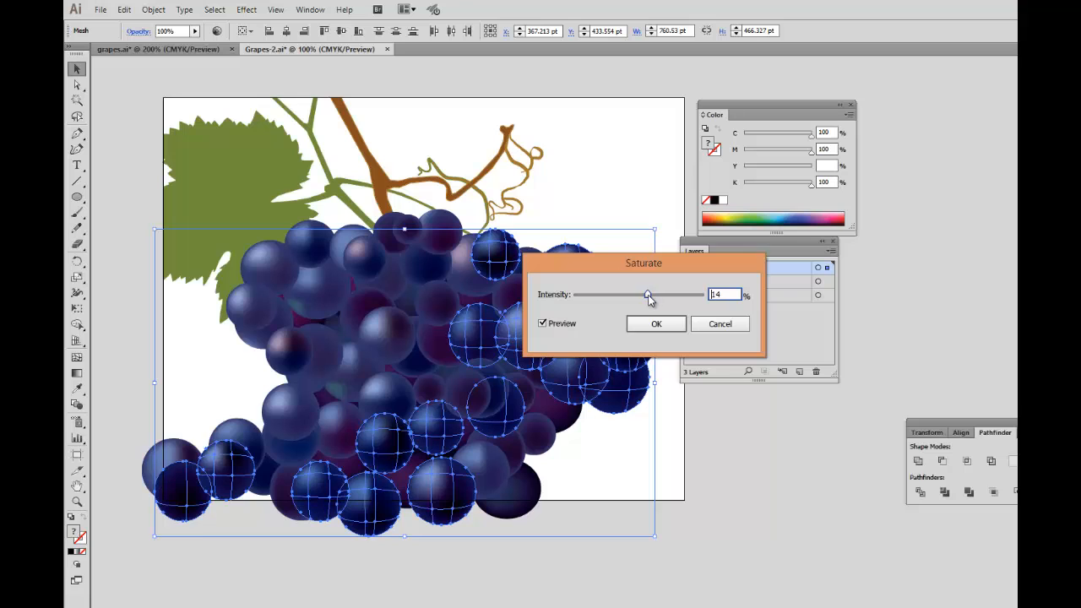
pyautogui.click(656, 323)
# Select the grapes in the middle of the cluster and adjust their saturation, previewing the result, and clear the selection
pyautogui.click(437, 379)
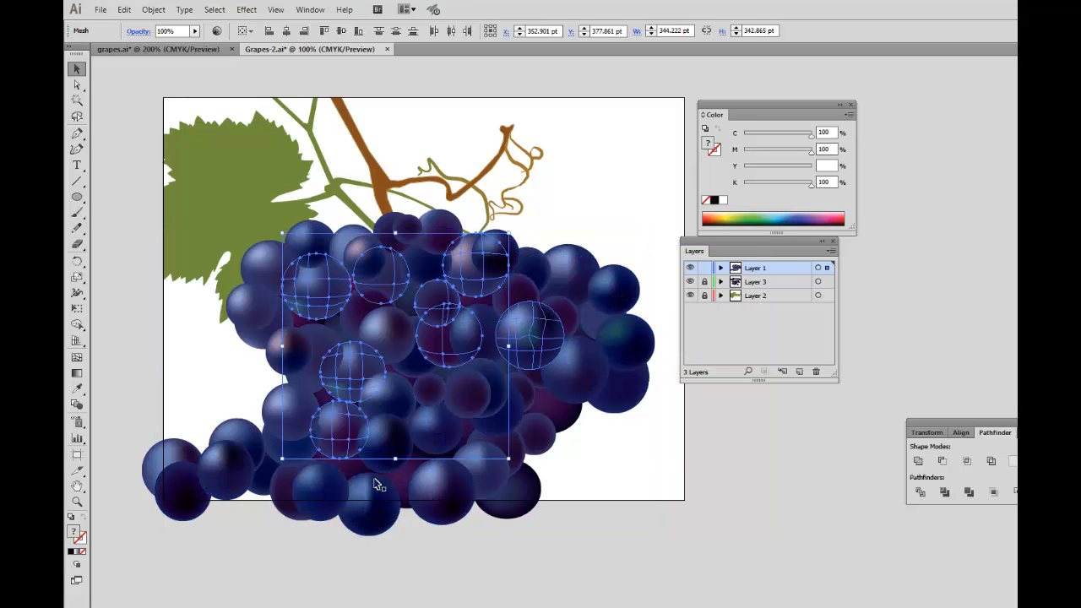
pyautogui.keyDown('shift'); pyautogui.click(407, 395); pyautogui.keyUp('shift')
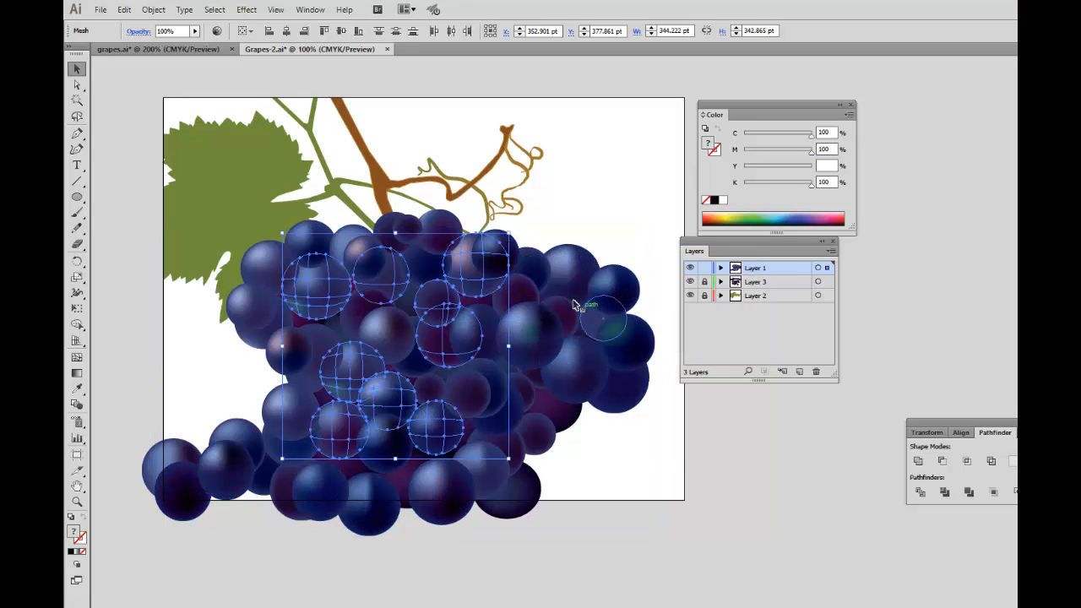
pyautogui.keyDown('shift'); pyautogui.click(325, 347); pyautogui.keyUp('shift')
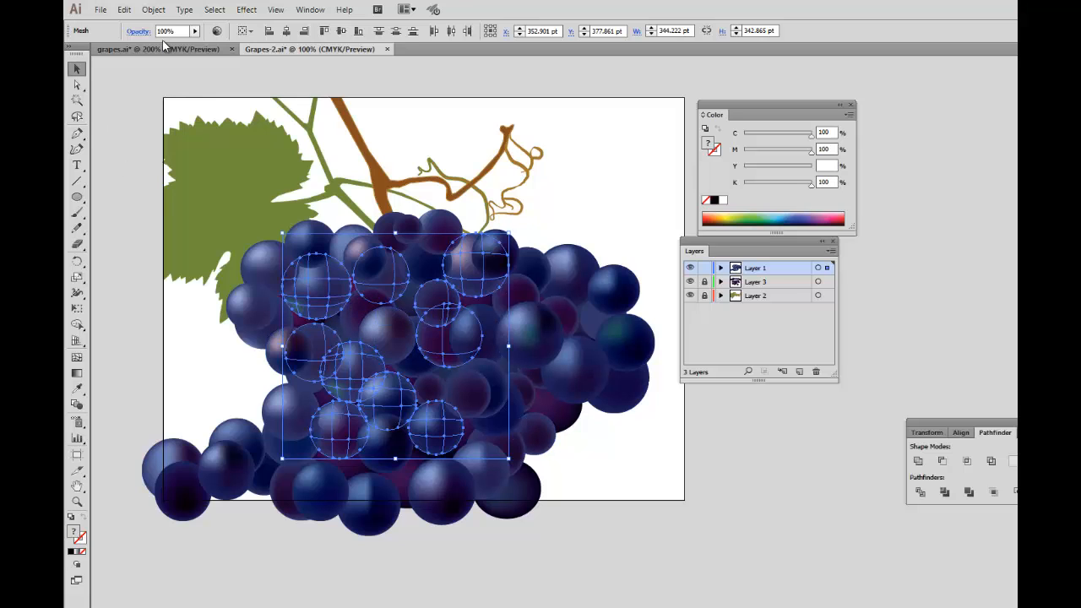
pyautogui.click(127, 10)
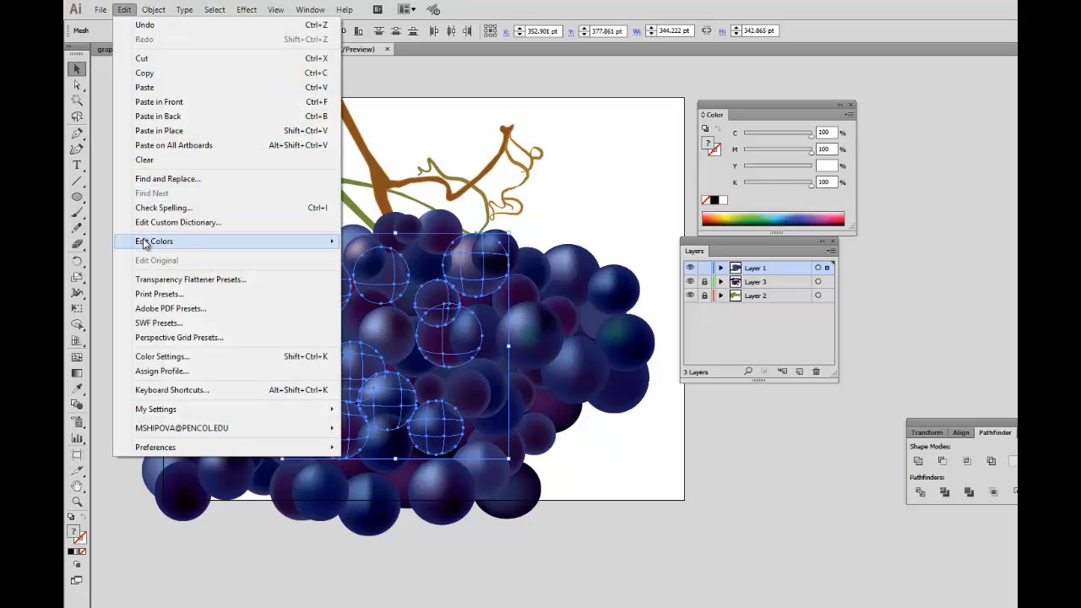
pyautogui.moveTo(150, 241)
pyautogui.click(378, 404)
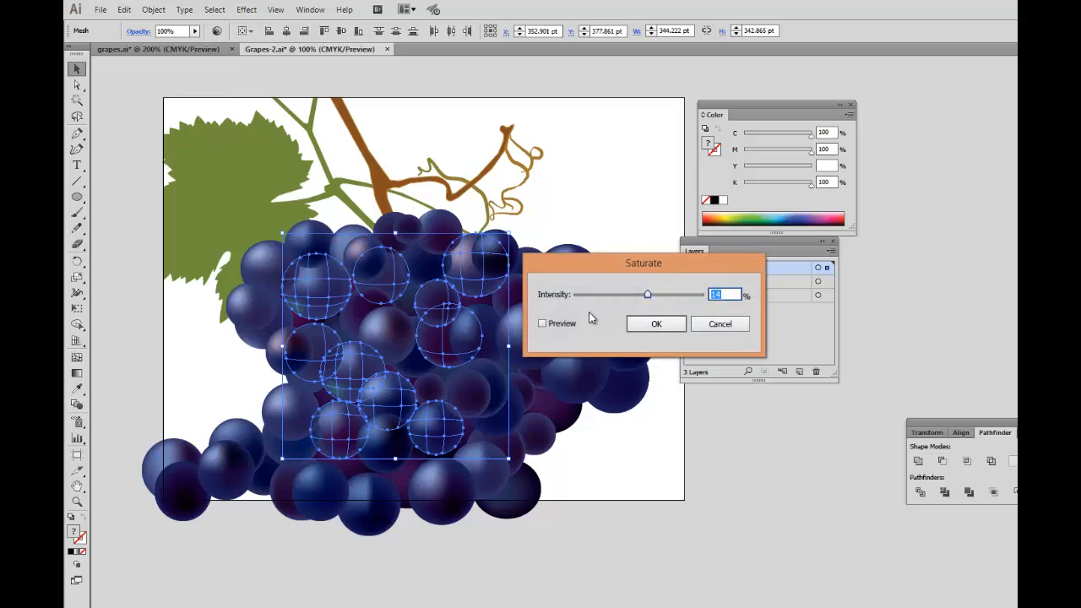
pyautogui.click(544, 324)
pyautogui.moveTo(650, 294); pyautogui.dragTo(647, 294)
pyautogui.press('Return')
pyautogui.click(787, 539)
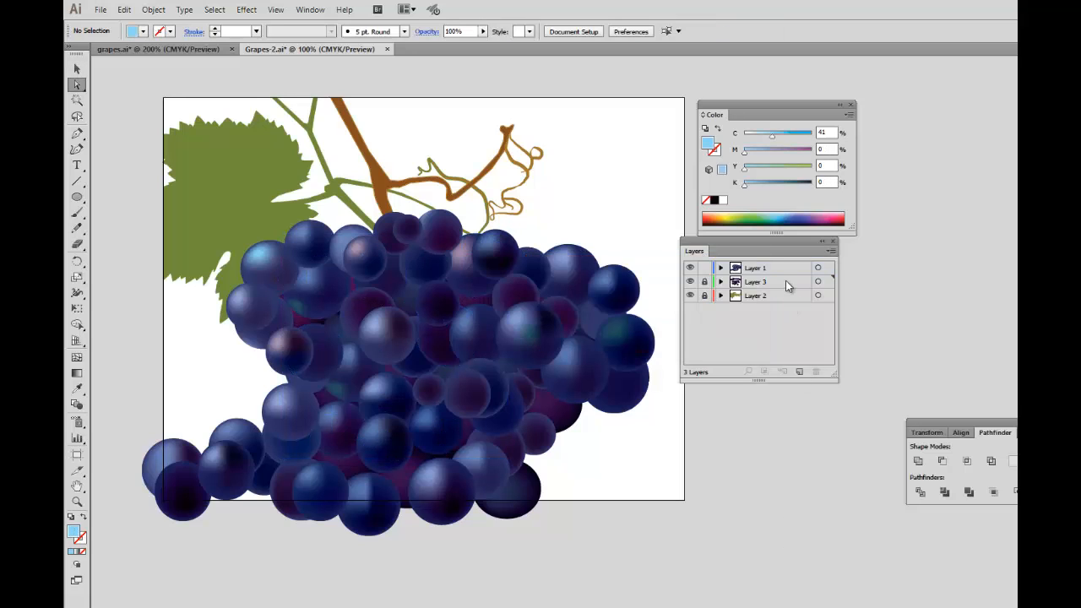
# Create Layer 4 below Layer 1 and draw an ellipse about 93 by 63 pt in the cluster's centre, filled black K100
pyautogui.click(799, 373)
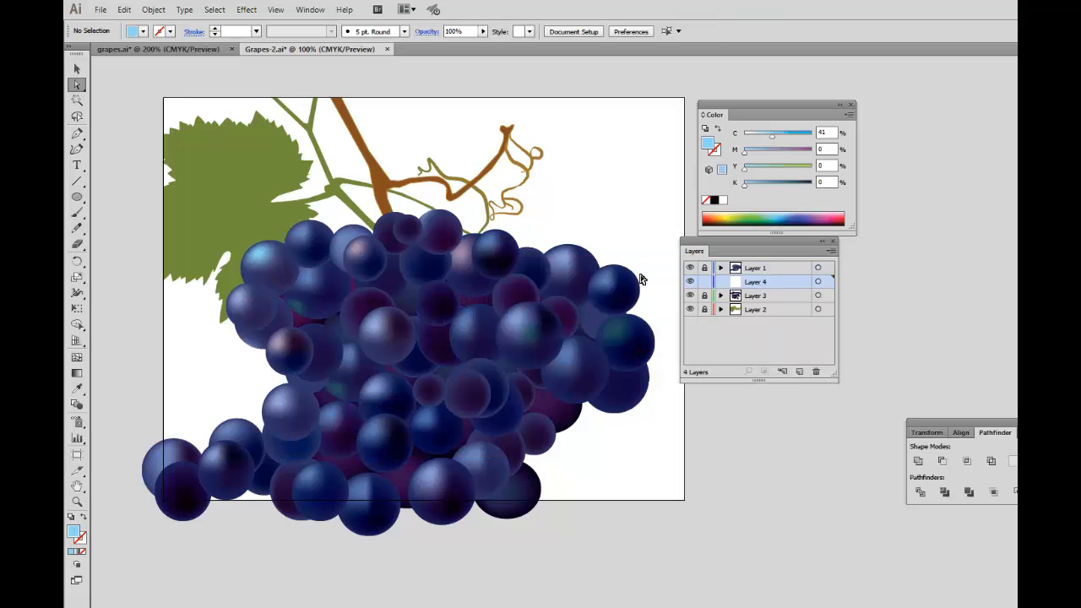
pyautogui.click(77, 197)
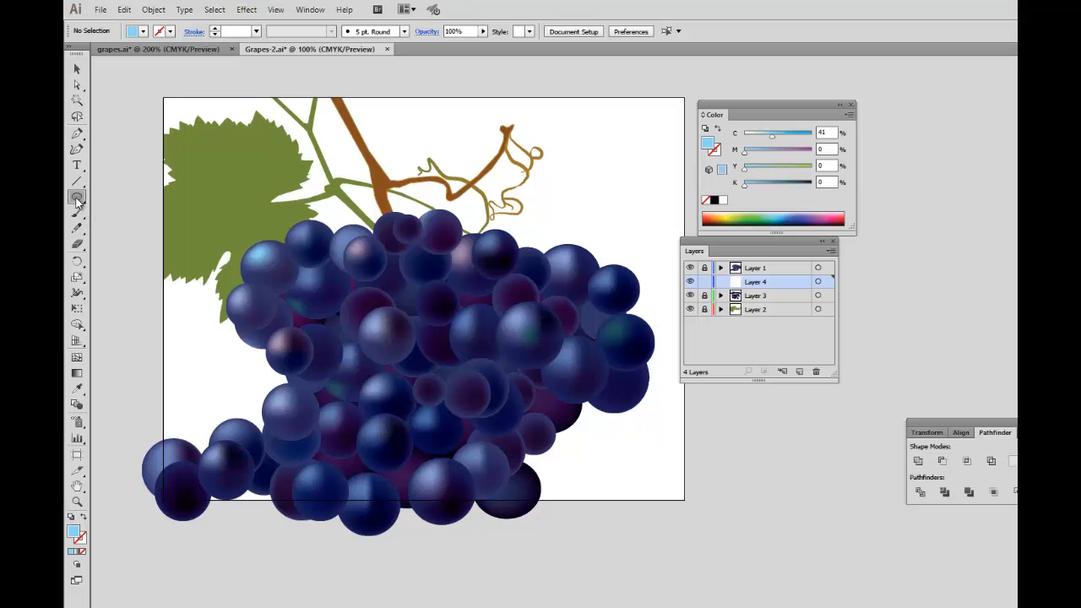
pyautogui.moveTo(458, 287); pyautogui.dragTo(515, 328)
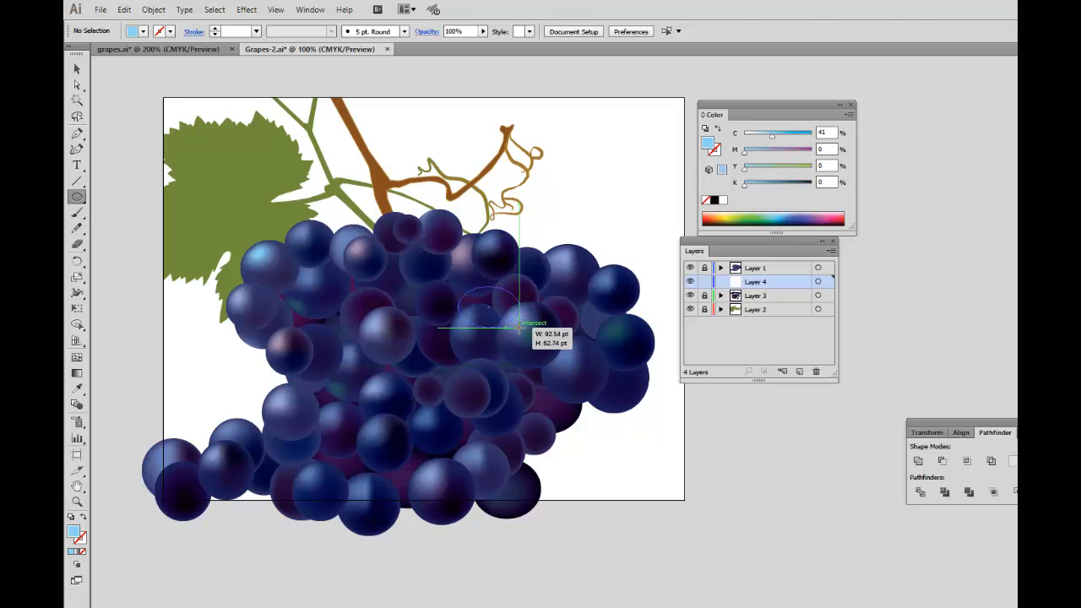
pyautogui.click(77, 69)
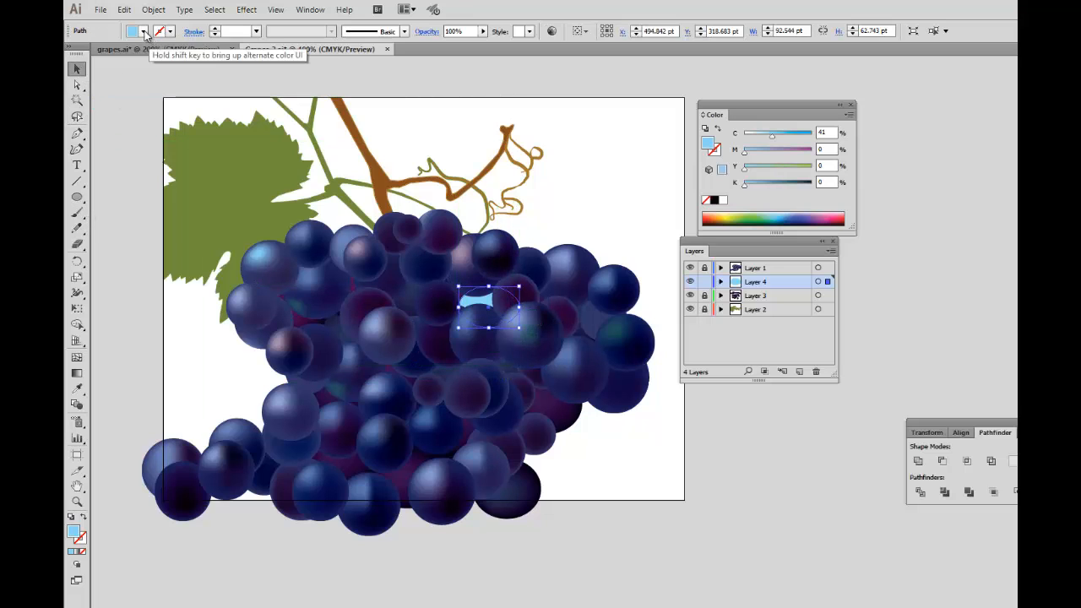
pyautogui.click(143, 31)
pyautogui.click(102, 54)
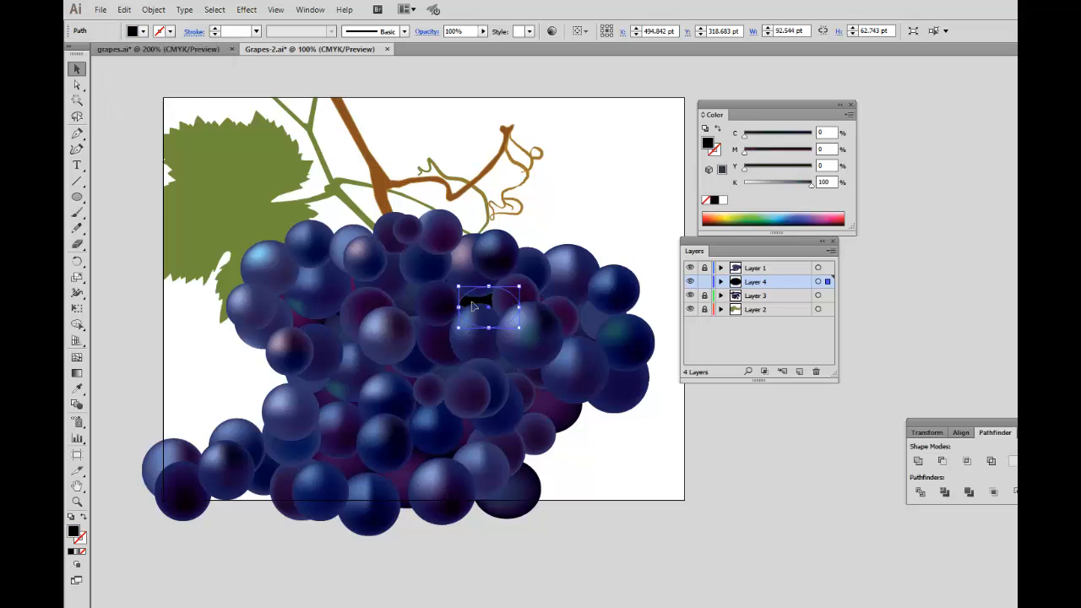
# Duplicate the black ellipse behind the gaps throughout the cluster, and apply an effect to the black ellipses
pyautogui.moveTo(472, 301); pyautogui.dragTo(478, 292)
pyautogui.moveTo(470, 297); pyautogui.dragTo(401, 313)
pyautogui.moveTo(384, 371); pyautogui.dragTo(304, 326)
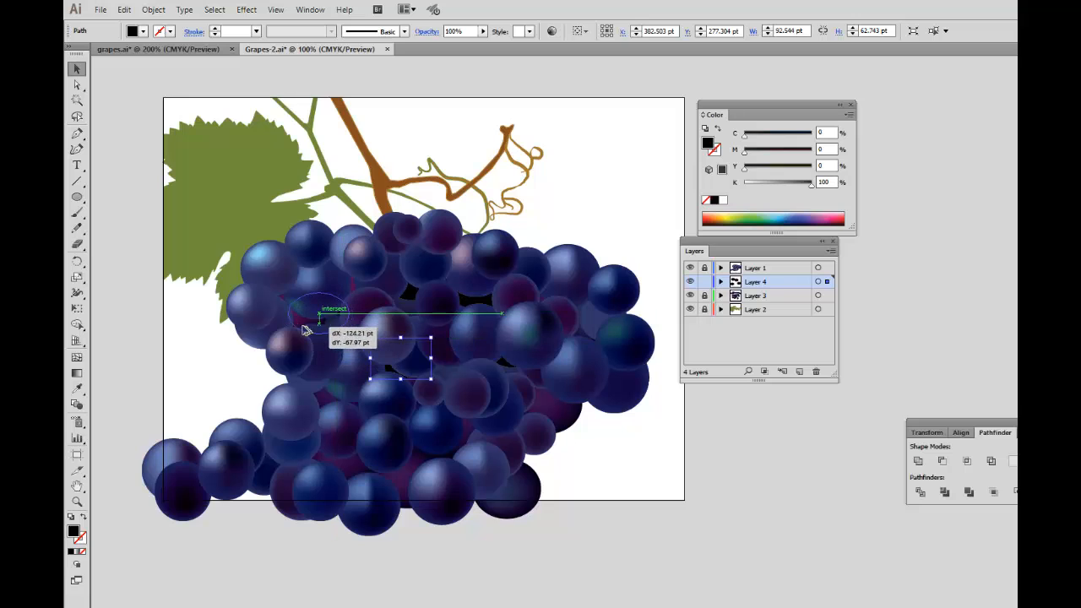
pyautogui.moveTo(304, 325); pyautogui.dragTo(355, 286)
pyautogui.moveTo(354, 284); pyautogui.dragTo(355, 353)
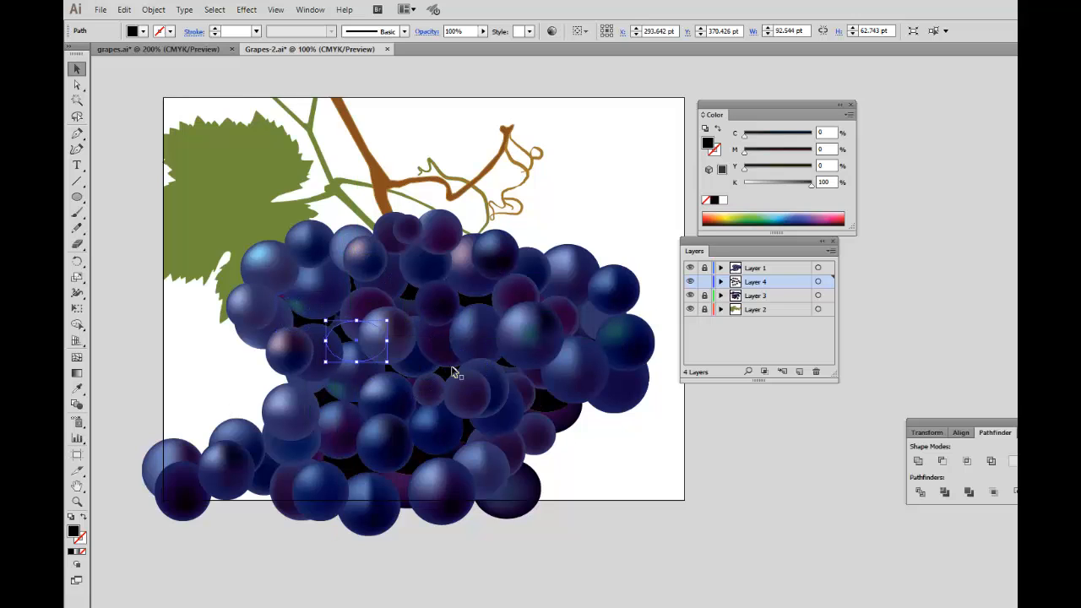
pyautogui.click(605, 212)
pyautogui.moveTo(475, 337); pyautogui.dragTo(290, 463)
pyautogui.click(246, 9)
pyautogui.moveTo(338, 161)
pyautogui.click(422, 176)
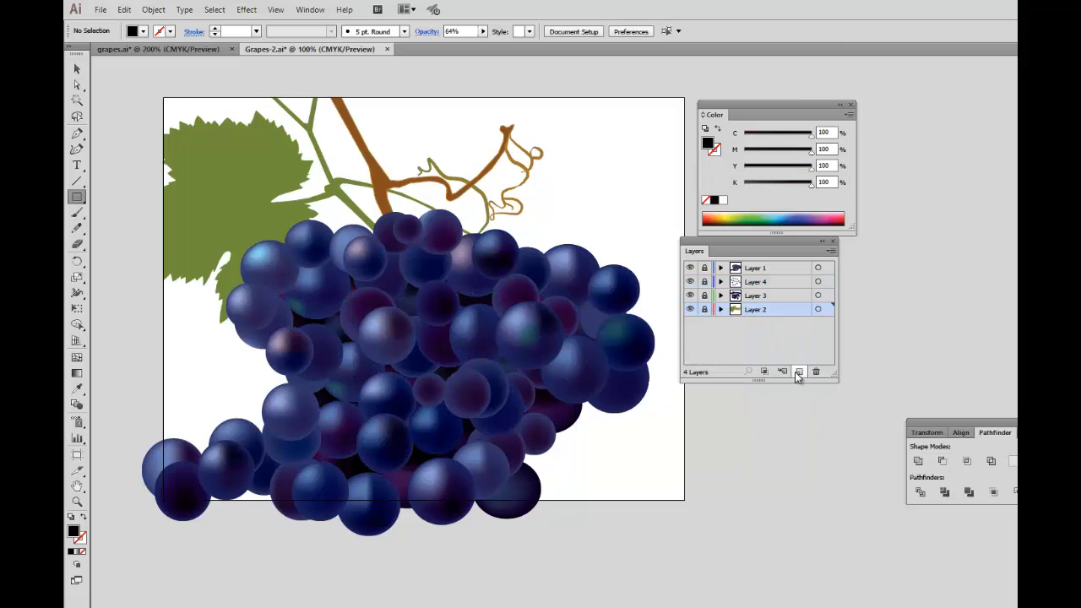
# Create Layer 5 beneath all other layers and draw a 792 by about 615 pt rectangle over the artboard, filled green C50 Y100
pyautogui.click(799, 372)
pyautogui.moveTo(765, 315); pyautogui.dragTo(760, 331)
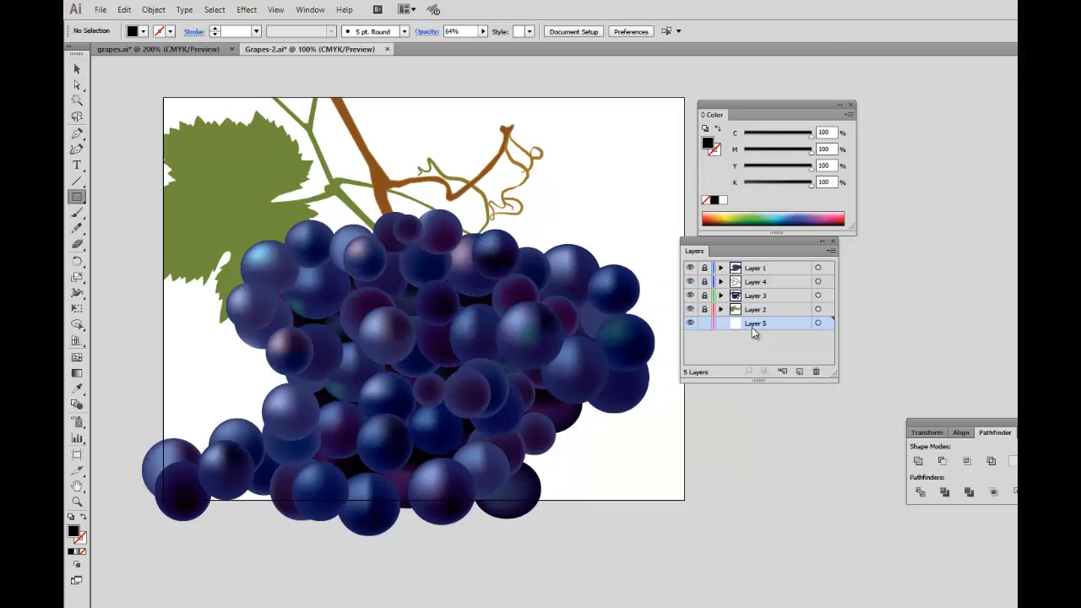
pyautogui.moveTo(163, 98); pyautogui.dragTo(684, 501)
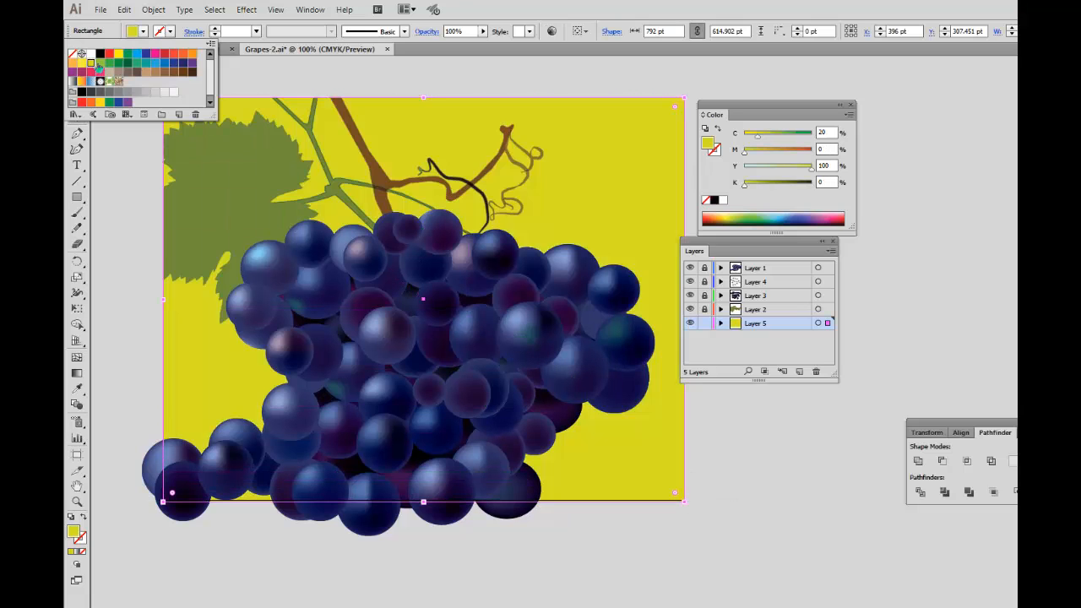
pyautogui.click(99, 63)
pyautogui.click(119, 322)
pyautogui.click(134, 335)
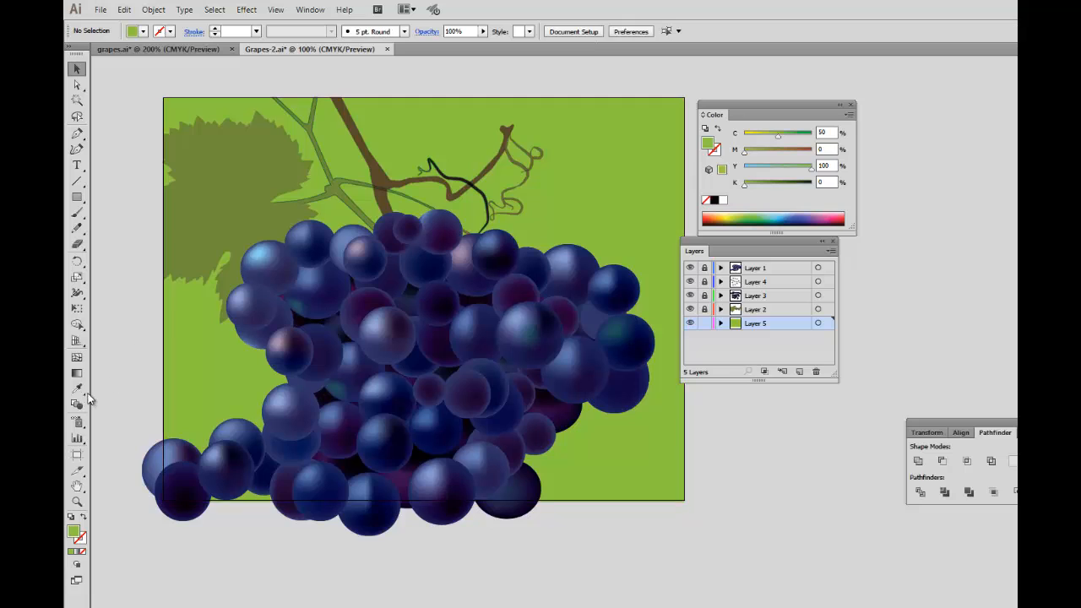
# Add background mesh points at the upper right and lower left, teal C96 M19 Y51 K20 and inner yellow-green C26 M0 Y100 K20
pyautogui.click(77, 357)
pyautogui.click(617, 160)
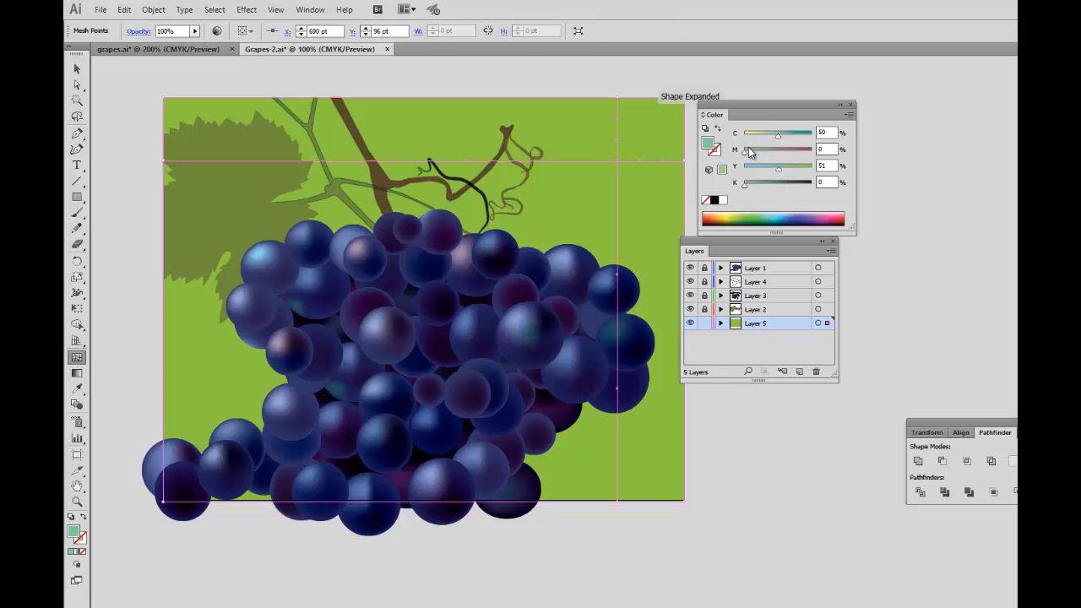
pyautogui.moveTo(748, 152); pyautogui.dragTo(809, 138)
pyautogui.moveTo(745, 185); pyautogui.dragTo(758, 186)
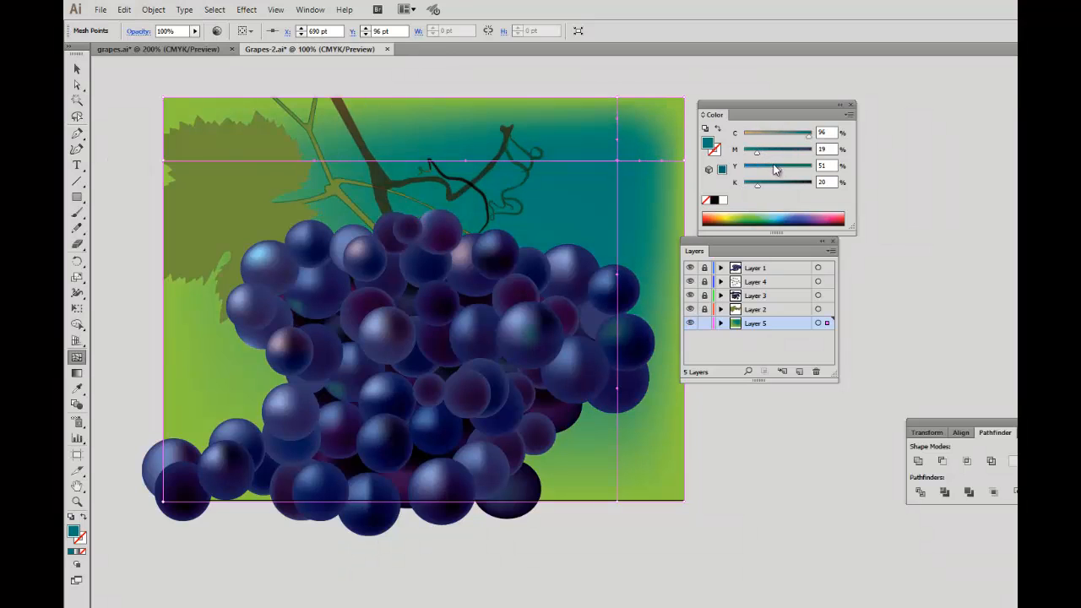
pyautogui.click(257, 388)
pyautogui.click(554, 201)
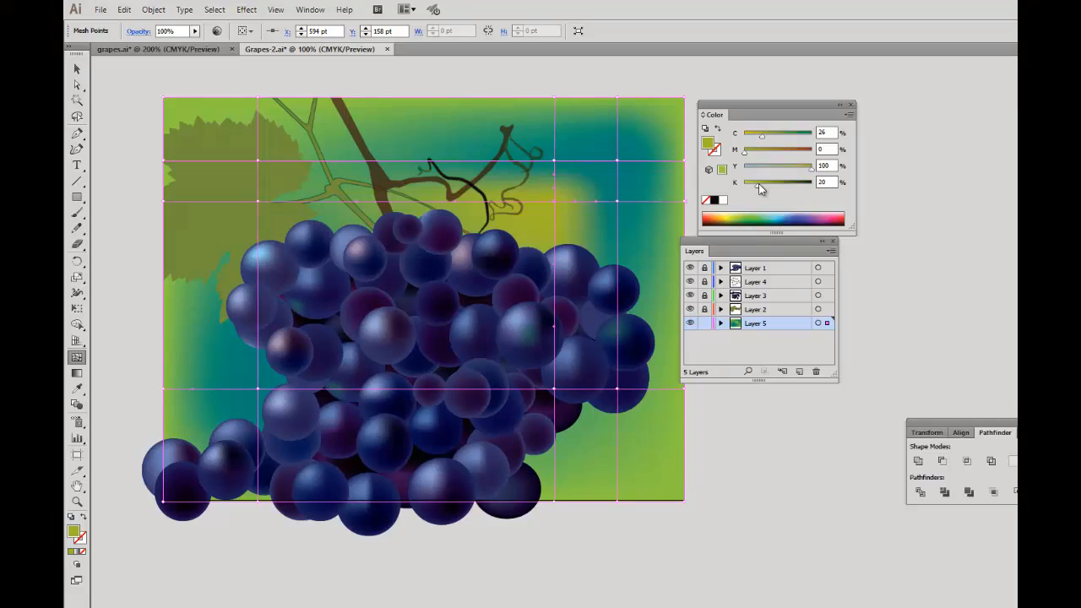
pyautogui.click(201, 324)
# Bend the background mesh by moving its upper teal points up, the right yellow-green point down and the left one slightly
pyautogui.press('a')
pyautogui.moveTo(507, 70); pyautogui.dragTo(637, 226)
pyautogui.moveTo(554, 160); pyautogui.dragTo(550, 141)
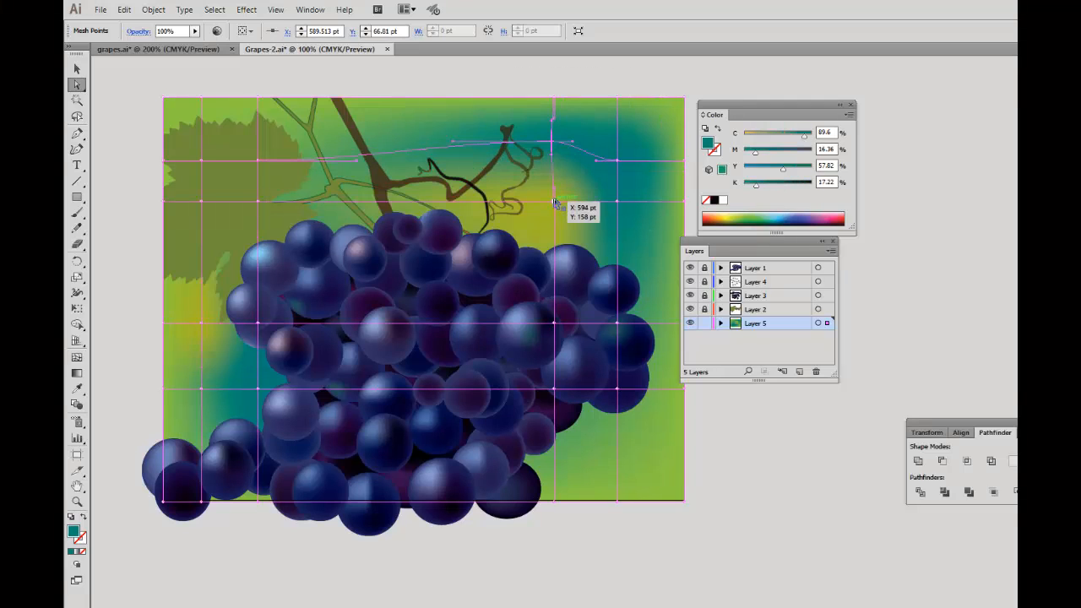
pyautogui.moveTo(554, 201); pyautogui.dragTo(554, 225)
pyautogui.moveTo(617, 162); pyautogui.dragTo(617, 148)
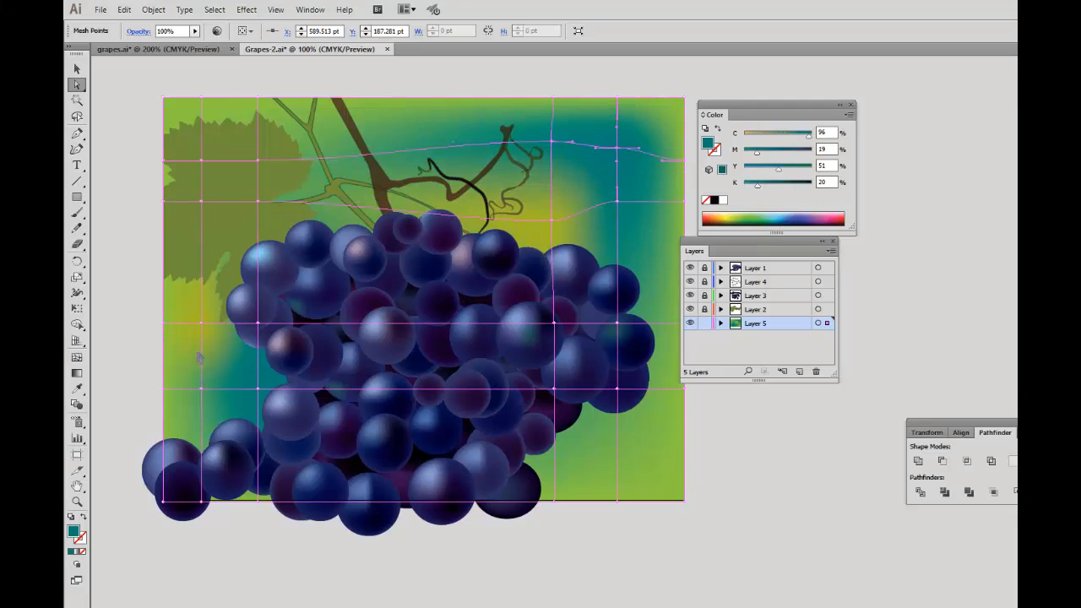
pyautogui.moveTo(201, 324); pyautogui.dragTo(198, 323)
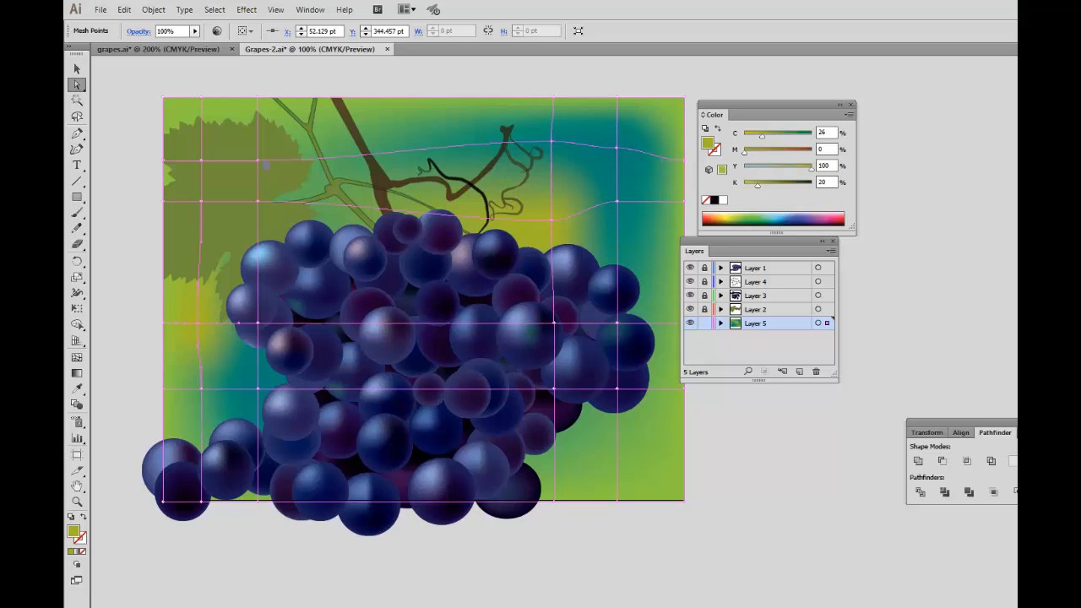
pyautogui.moveTo(257, 160); pyautogui.dragTo(258, 150)
# Colour the lower-right background mesh point light blue C35 M3.97 Y8 K1, move its neighbour outward and give it the same light blue
pyautogui.moveTo(776, 169); pyautogui.dragTo(768, 137)
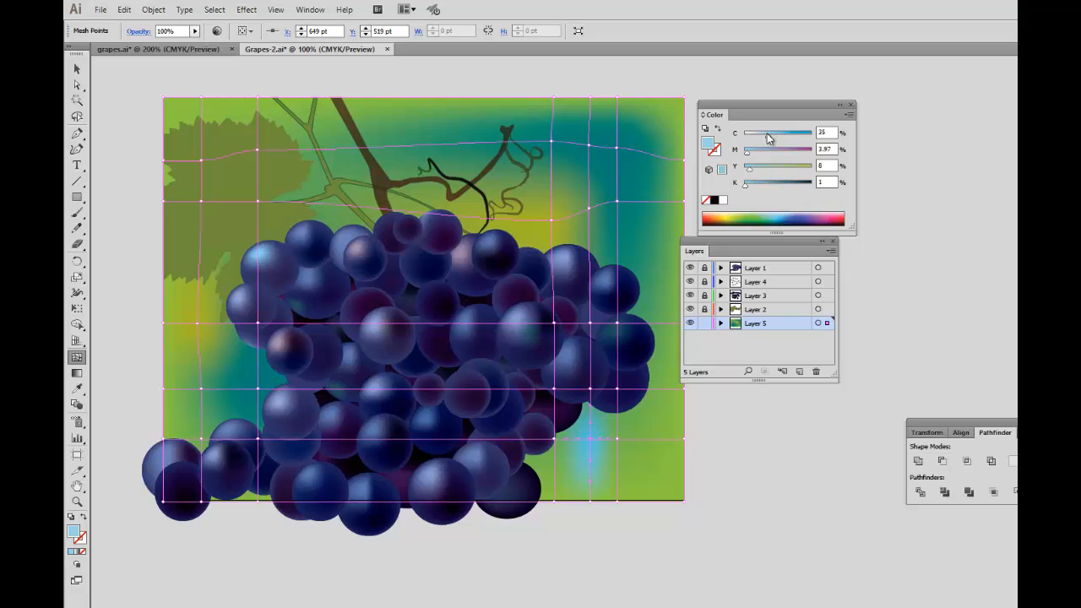
pyautogui.click(76, 84)
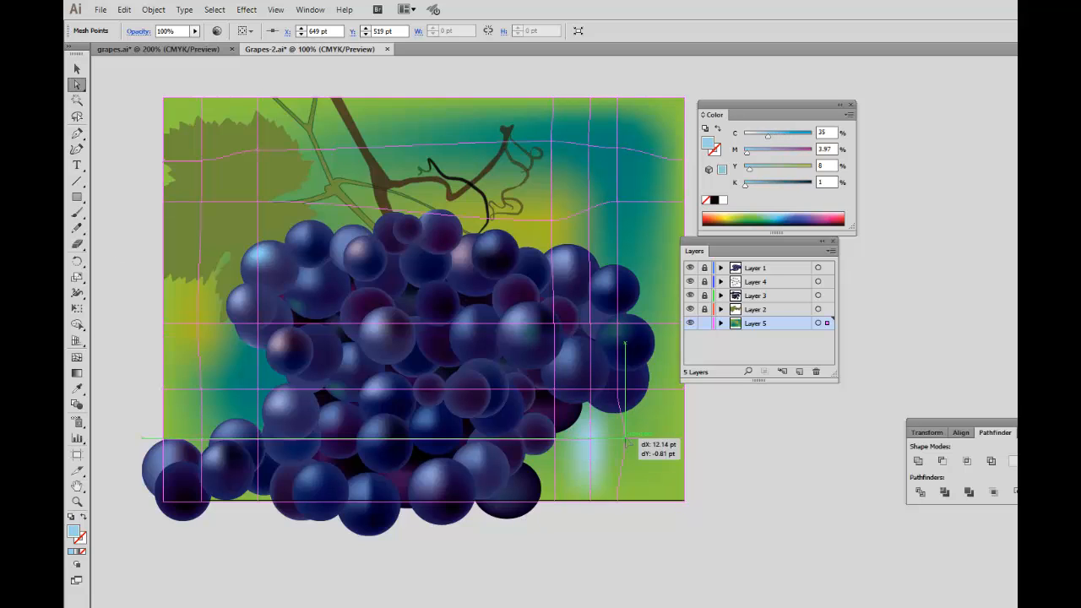
pyautogui.click(617, 438)
pyautogui.click(77, 389)
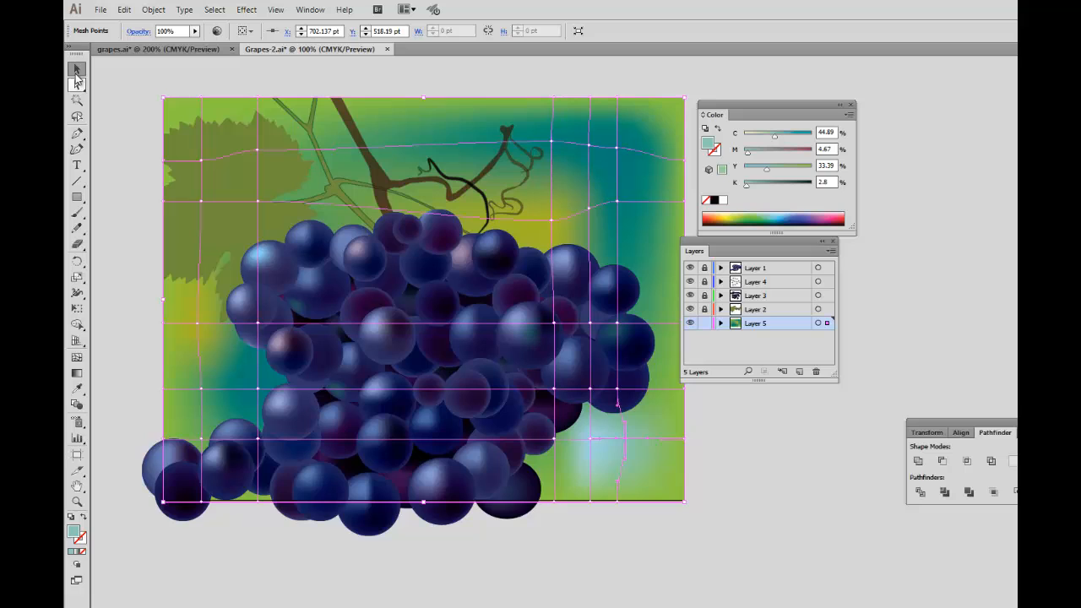
pyautogui.click(77, 69)
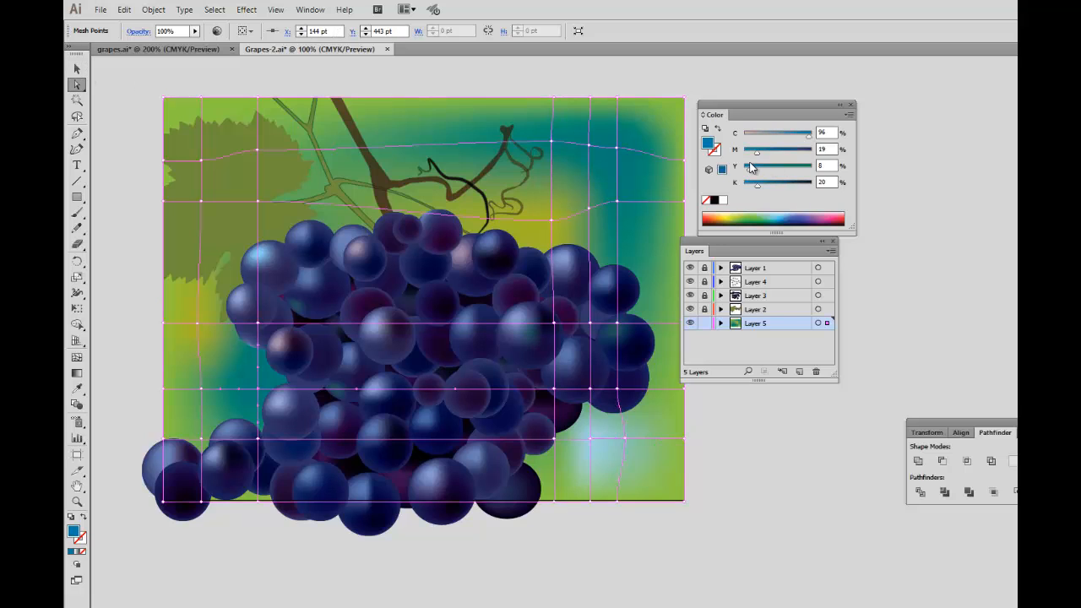
# Lighten the lower-left teal background mesh point to a pale blue by reducing its cyan and magenta
pyautogui.click(759, 133)
pyautogui.click(742, 150)
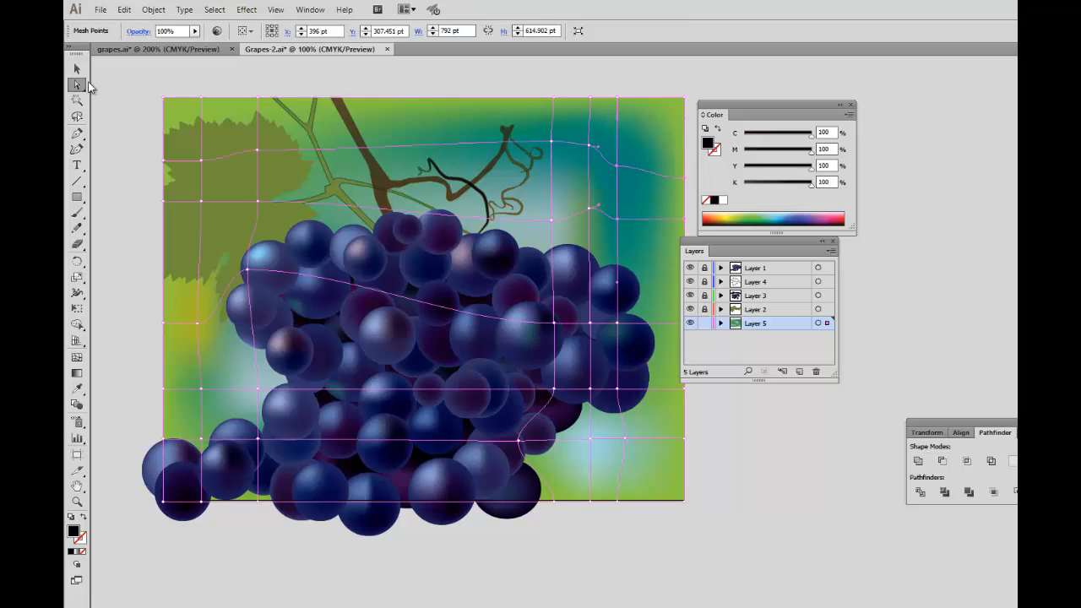
# Unlock all layers, select all the artwork and group it into one object, then clear the selection
pyautogui.click(76, 70)
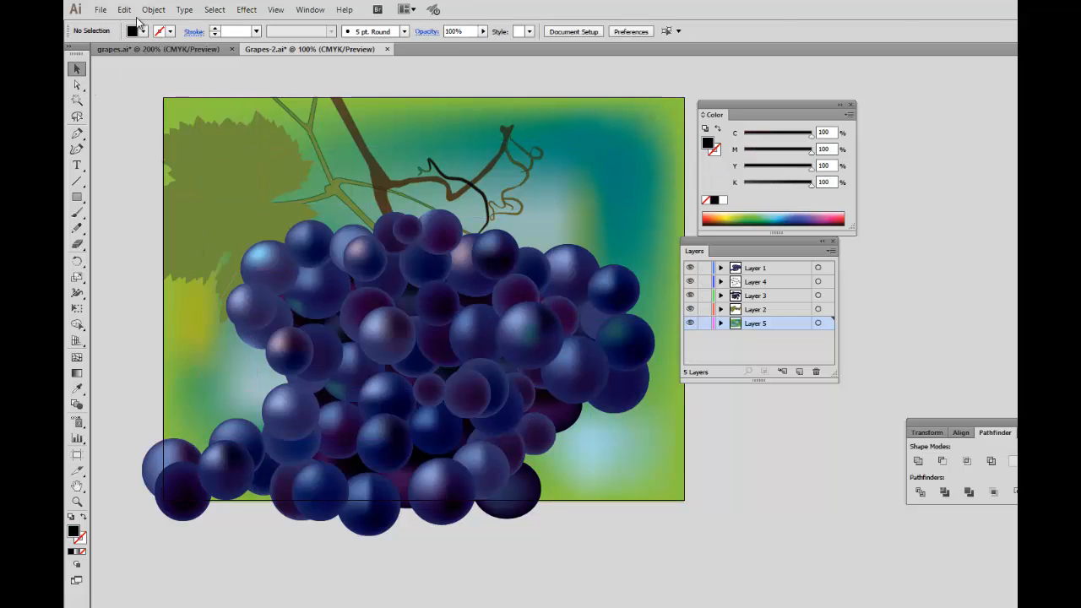
pyautogui.click(215, 10)
pyautogui.click(218, 28)
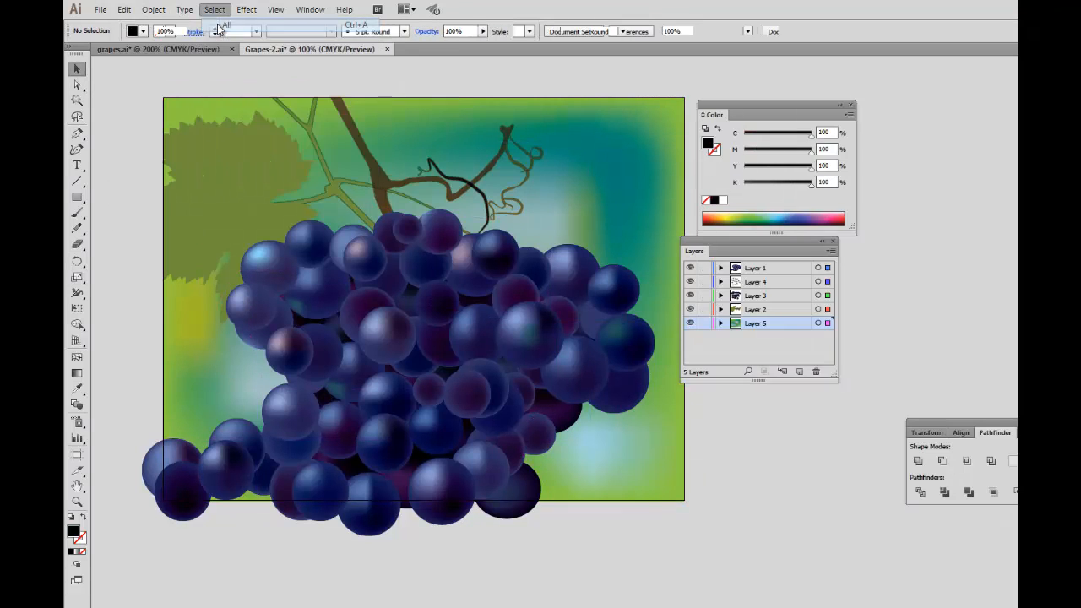
pyautogui.click(154, 10)
pyautogui.click(164, 58)
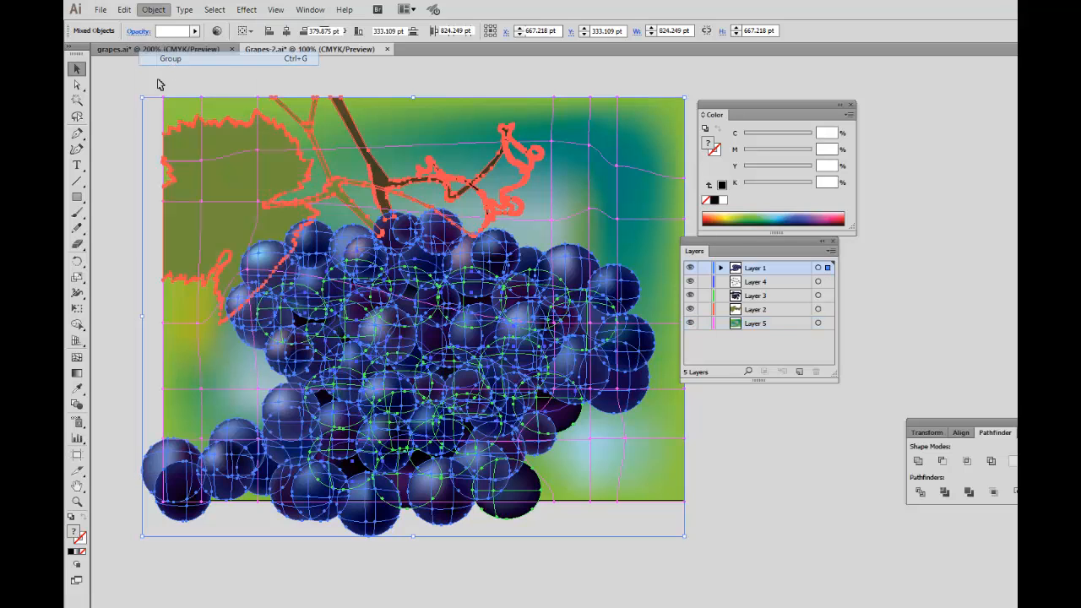
pyautogui.click(157, 85)
# Draw a black rectangle about 779 by 597 pt just inside the artboard edges and make it a clipping mask for the grouped artwork
pyautogui.press('m')
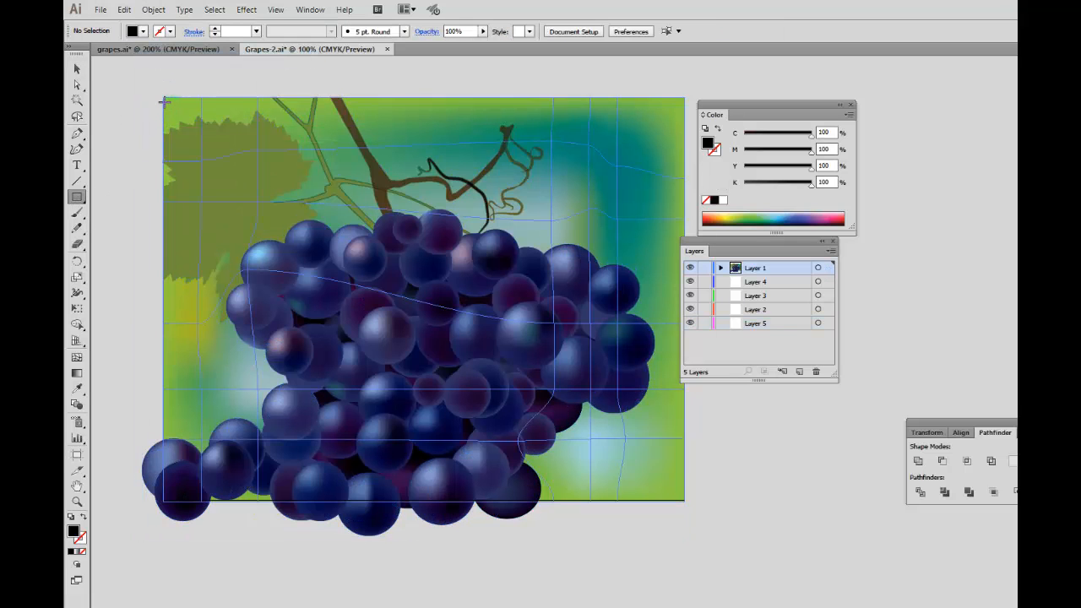
pyautogui.moveTo(164, 101); pyautogui.dragTo(681, 497)
pyautogui.moveTo(233, 155); pyautogui.dragTo(233, 156)
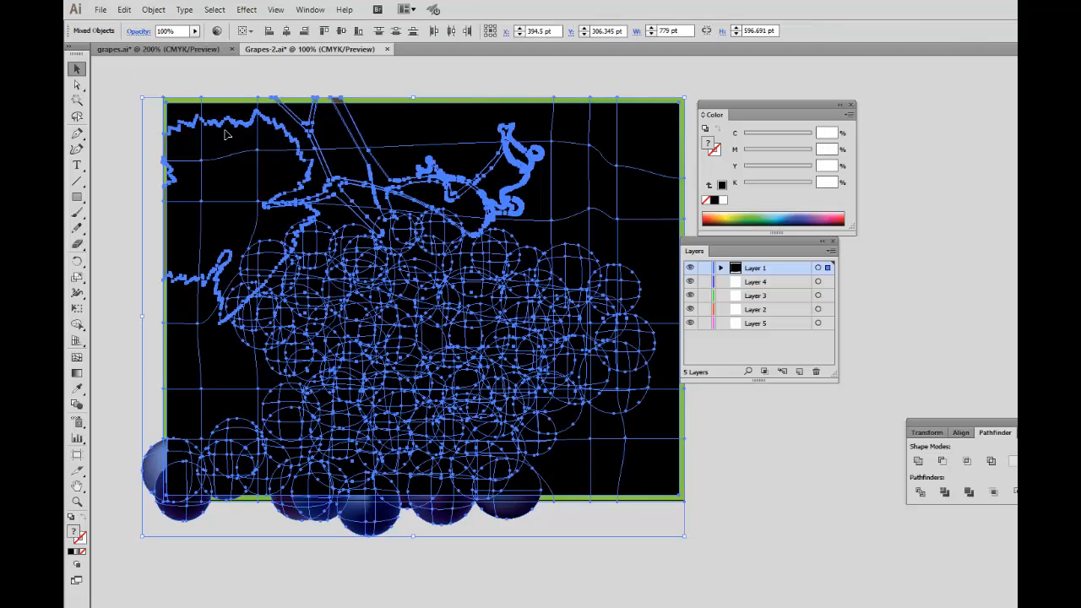
pyautogui.click(153, 9)
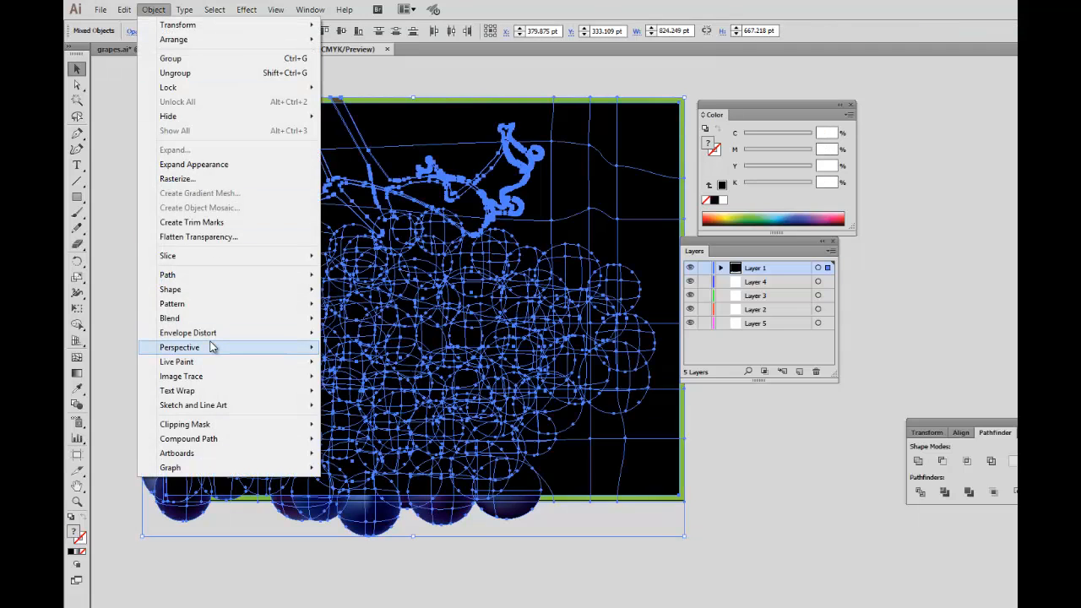
pyautogui.moveTo(200, 429)
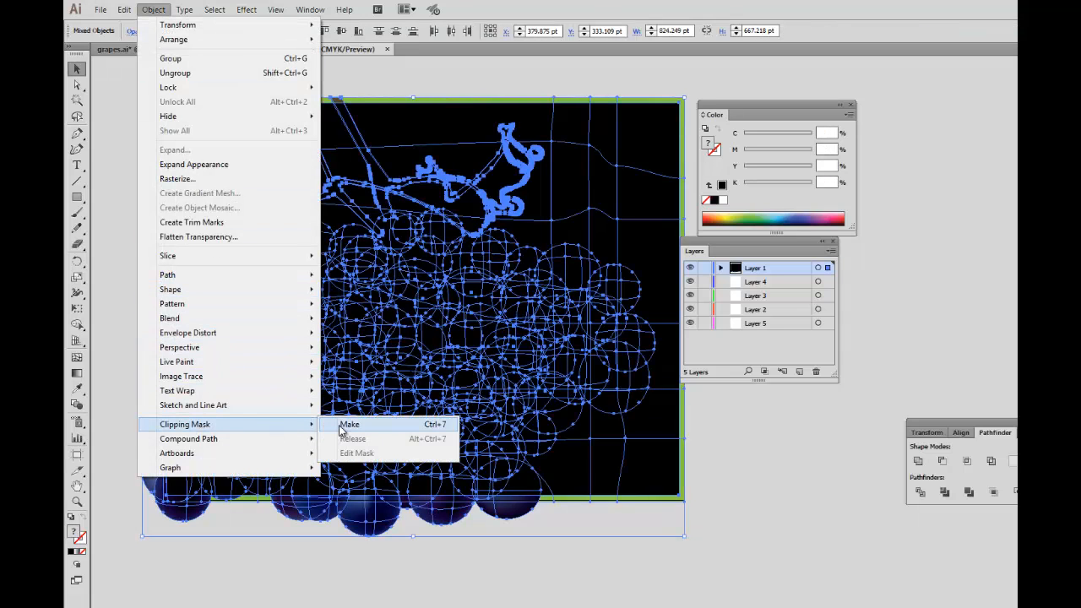
pyautogui.click(347, 425)
pyautogui.click(609, 552)
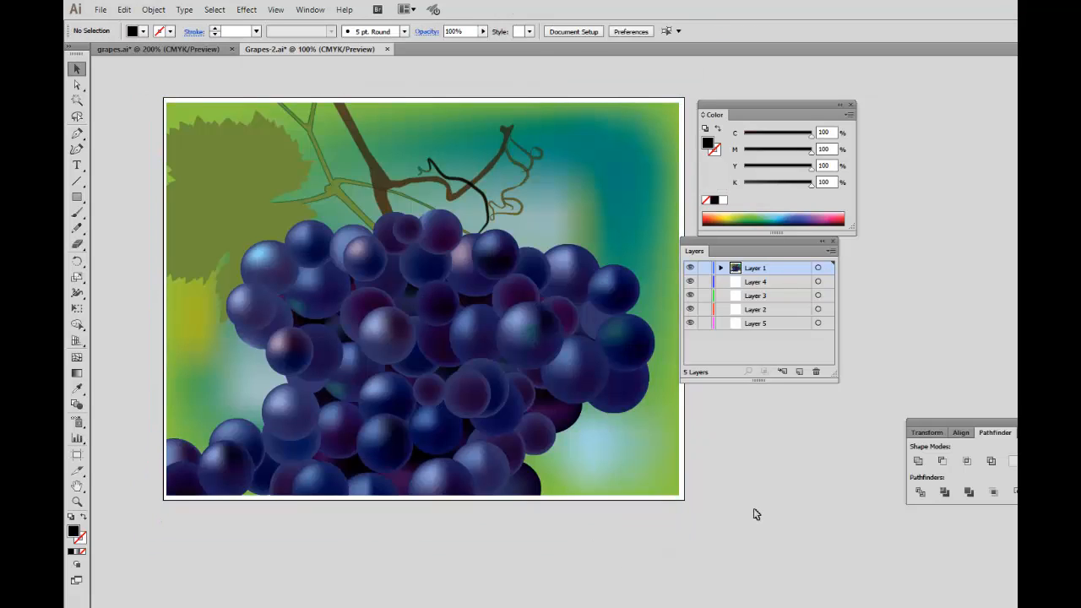